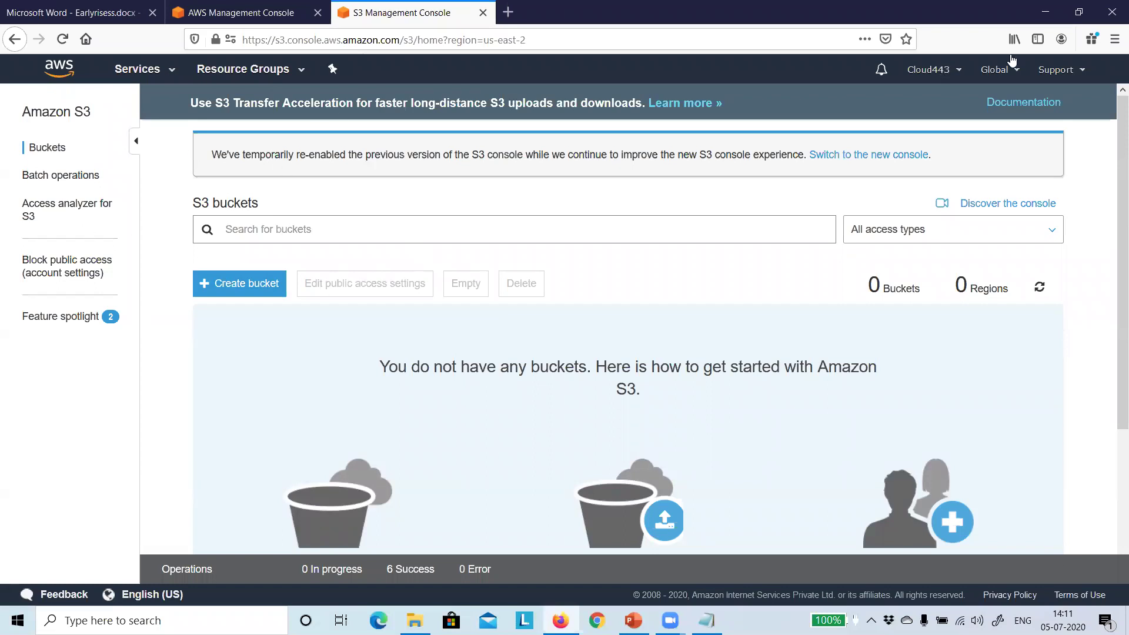
Review the HTML of the desktop file index.html in Notepad, close it and return to the full-size S3 console
left_click(1078, 17)
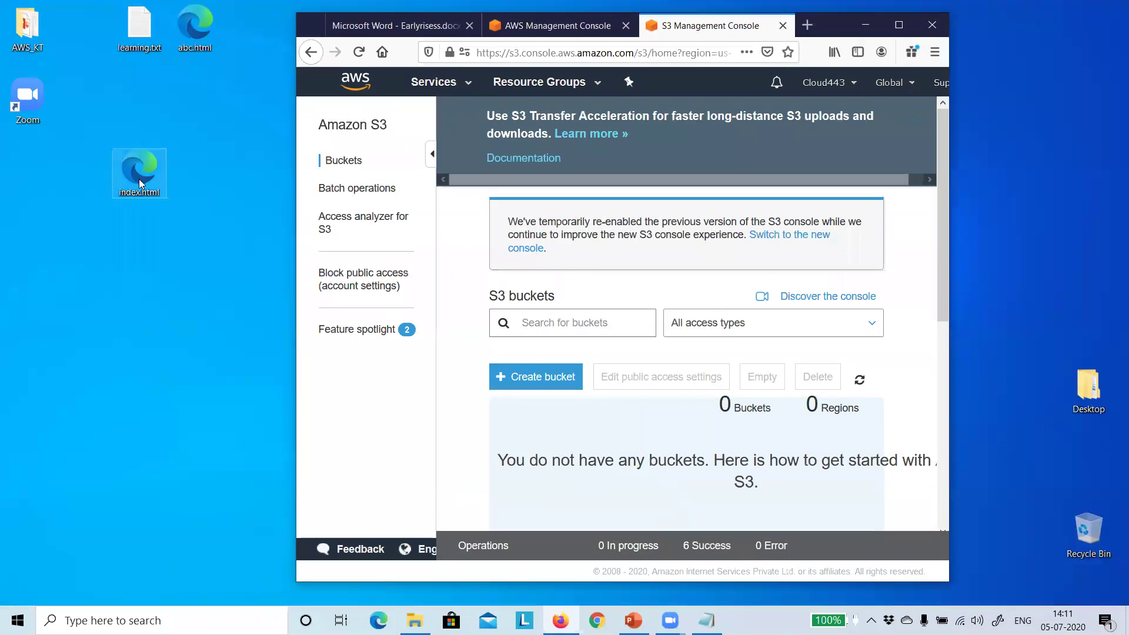
right_click(135, 163)
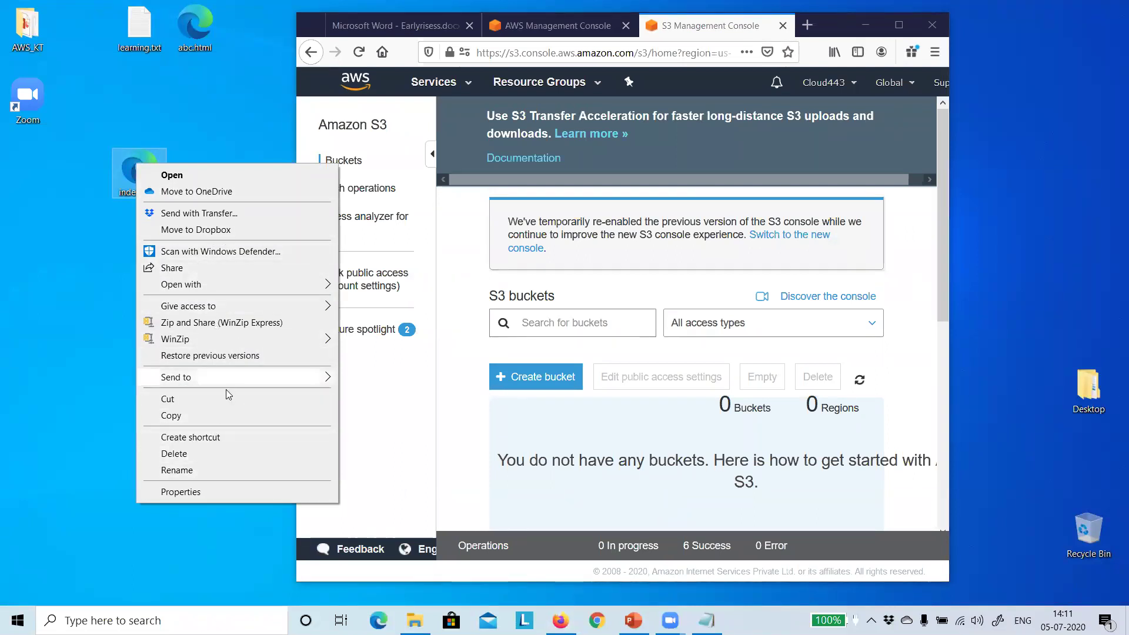
mouse_move(230, 284)
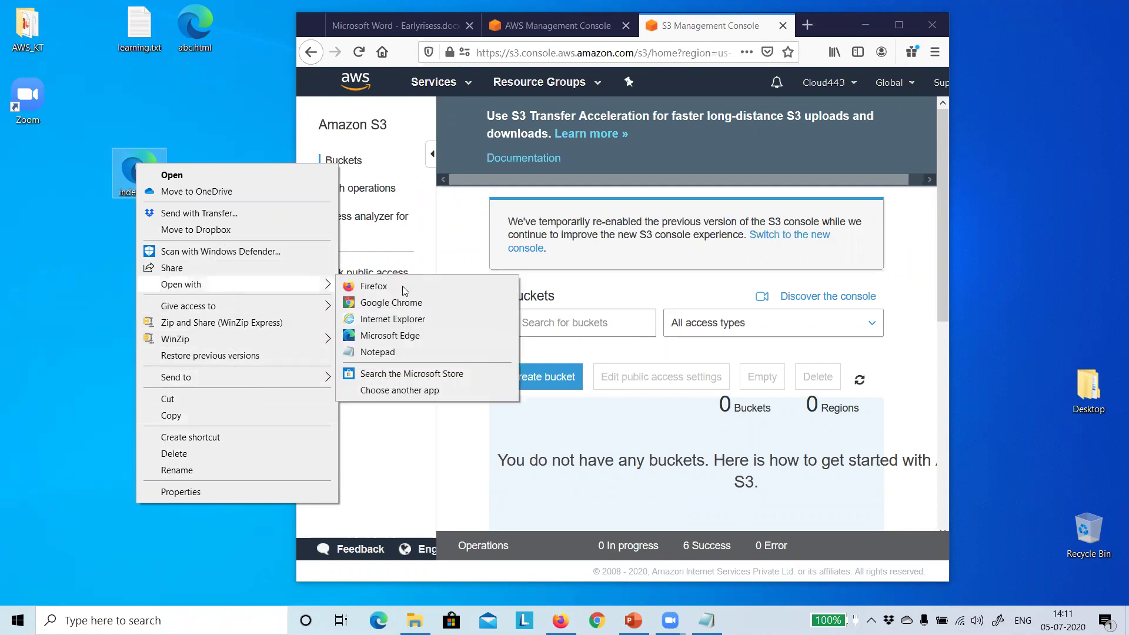
left_click(378, 352)
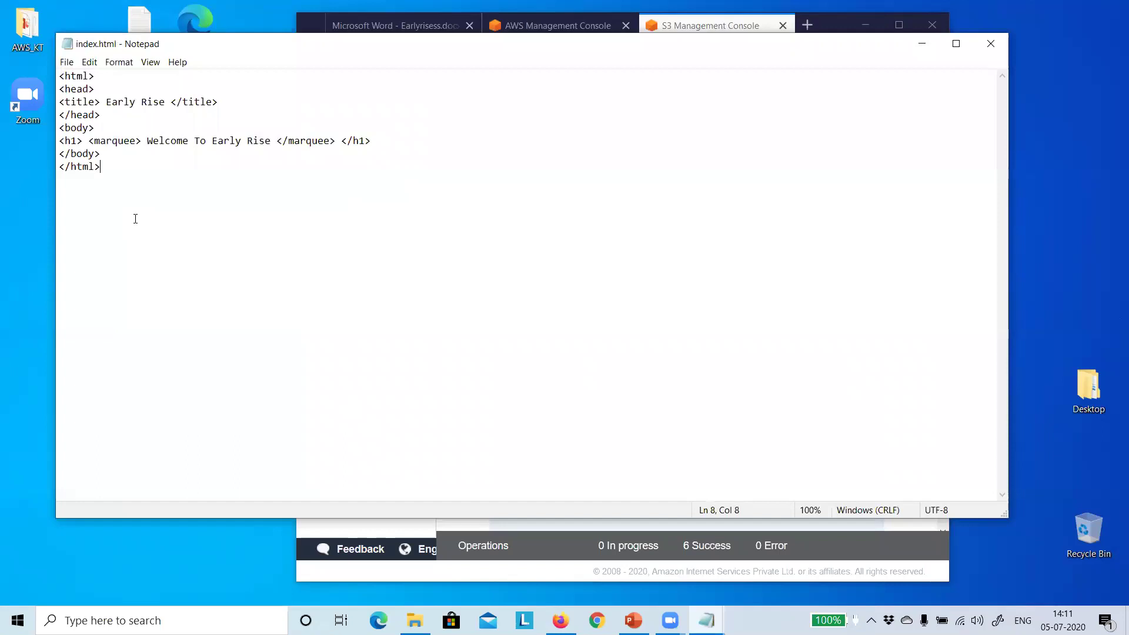
left_click(991, 43)
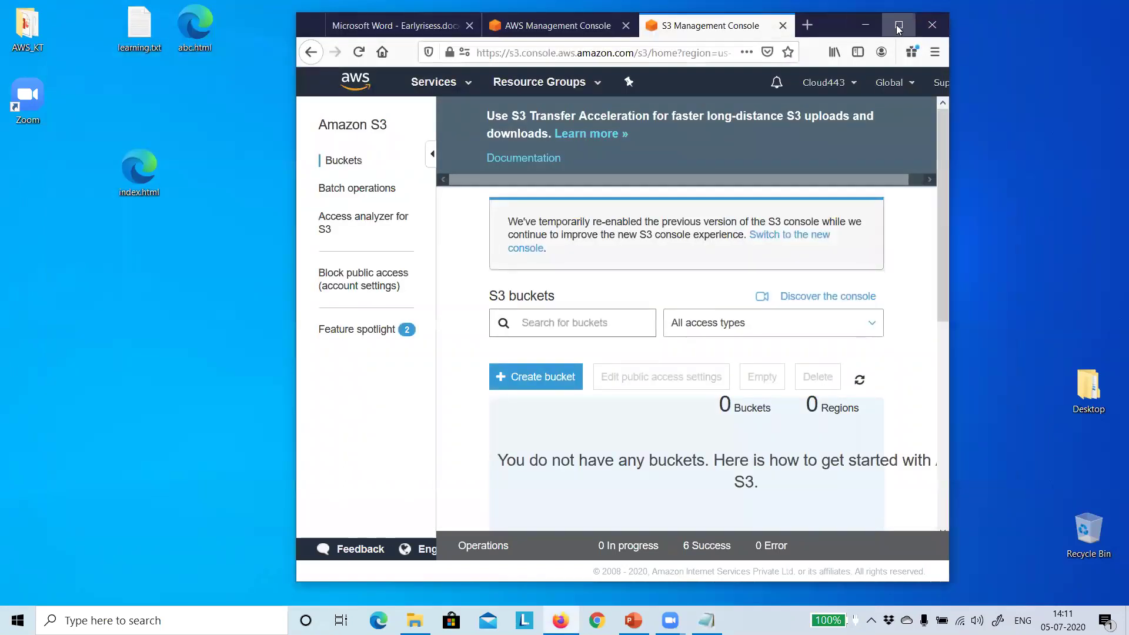
left_click(899, 24)
Start a new S3 bucket named with the account owner's first name plus .com and proceed to its configuration options
left_click(238, 284)
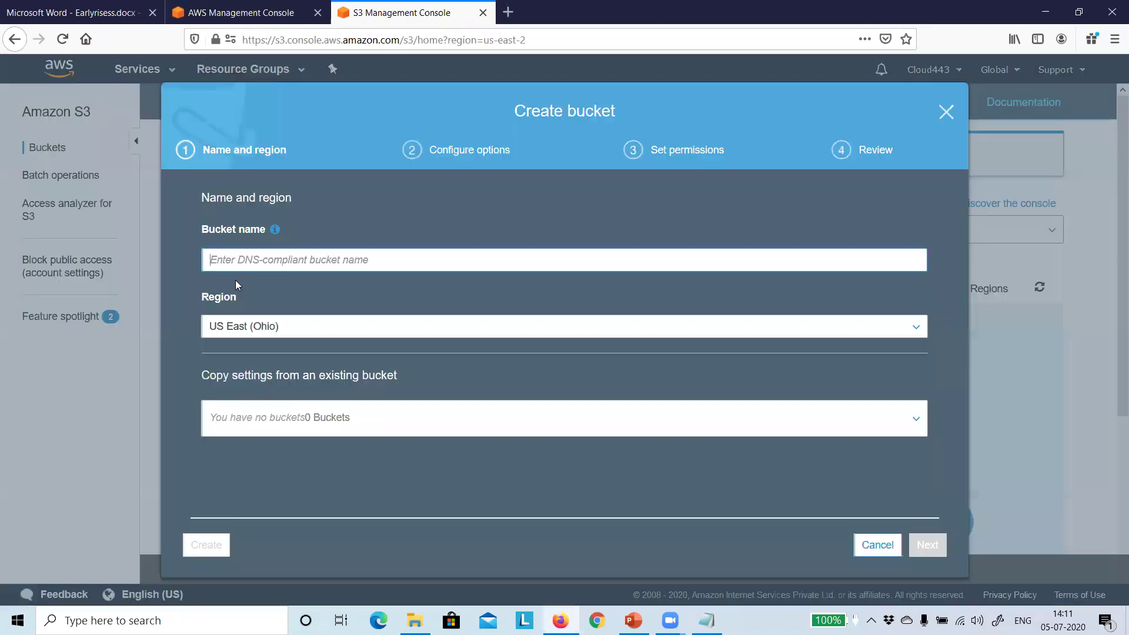
type("harish.com")
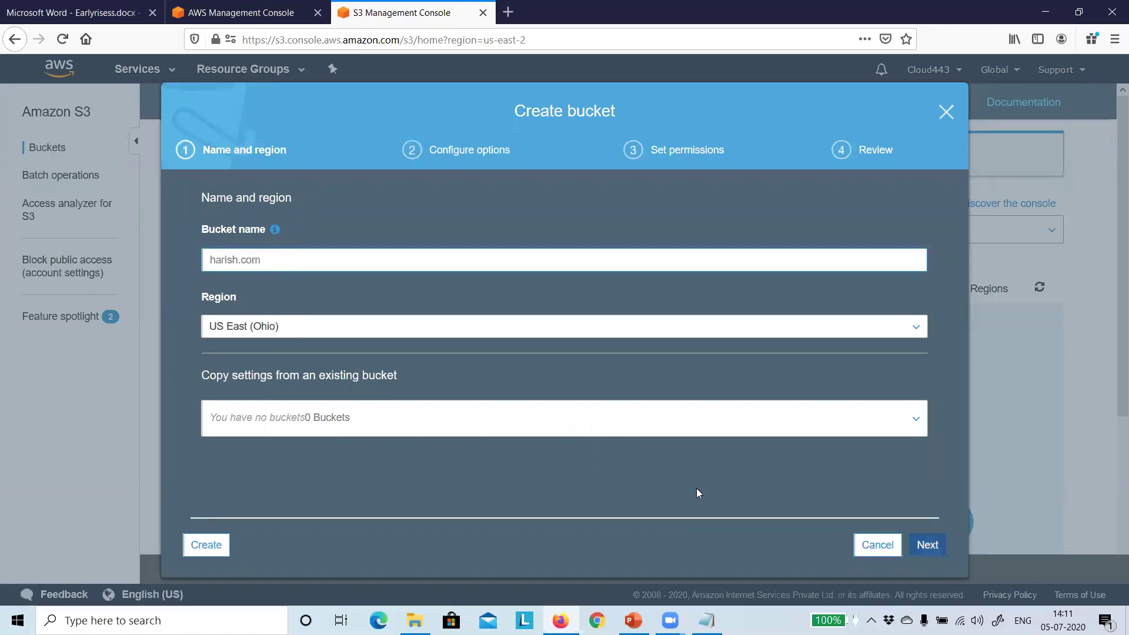
key("Return")
Enable versioning for the bucket and add a tag with key Learning and value Website
left_click(206, 240)
left_click(283, 358)
type("Le")
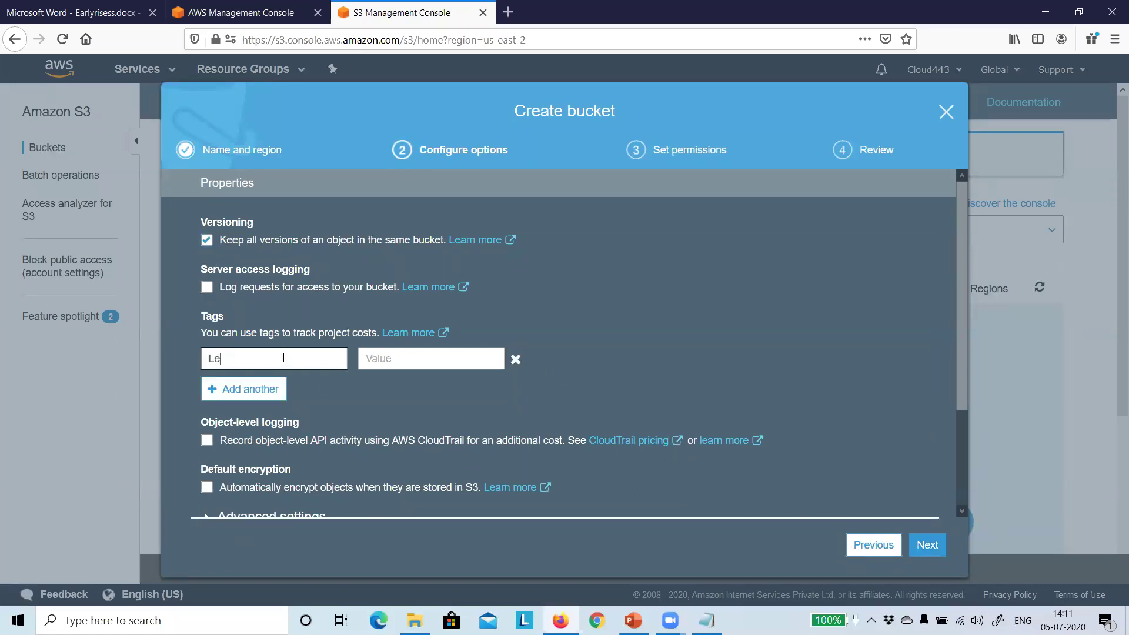
type("arning")
left_click(385, 360)
type("Website")
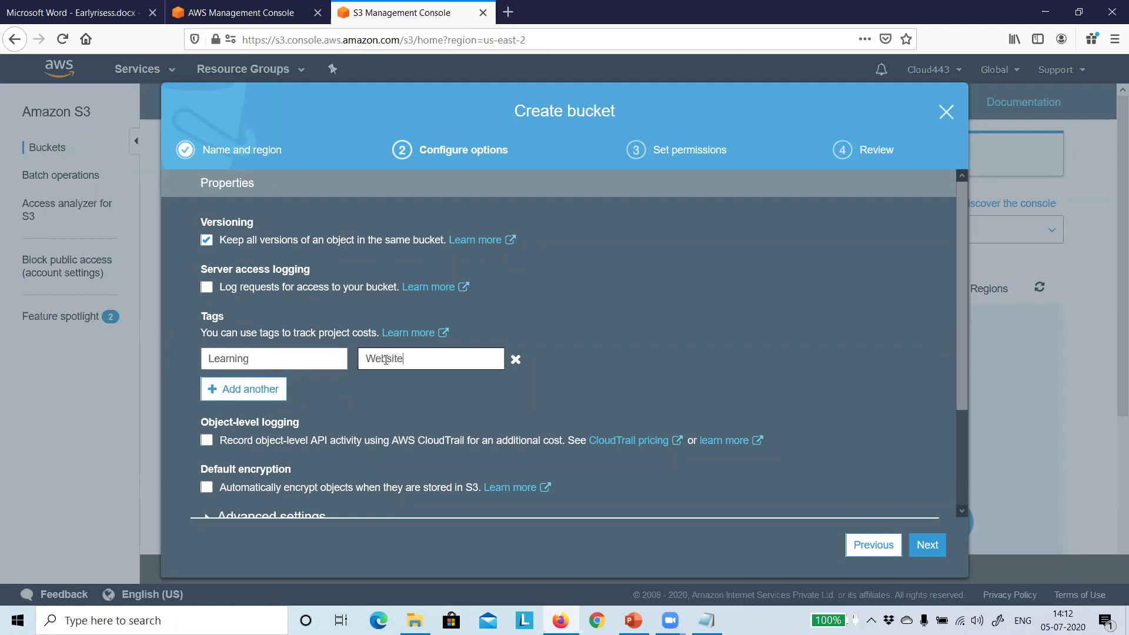
left_click(927, 544)
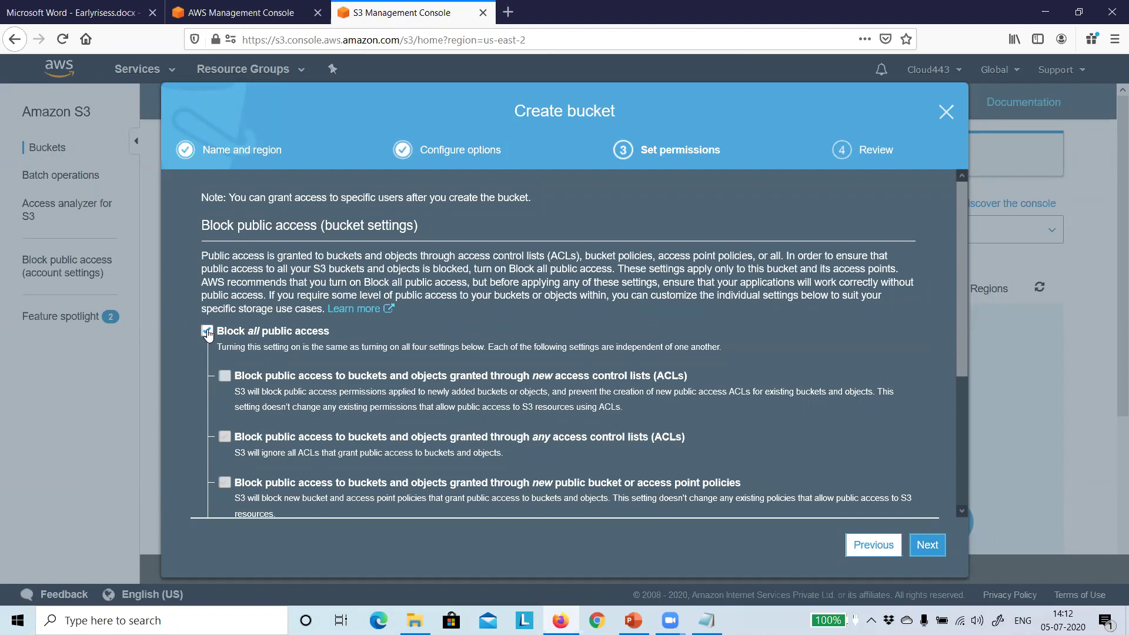
Turn off Block all public access, acknowledge that the bucket may become public, and create the bucket
left_click(207, 331)
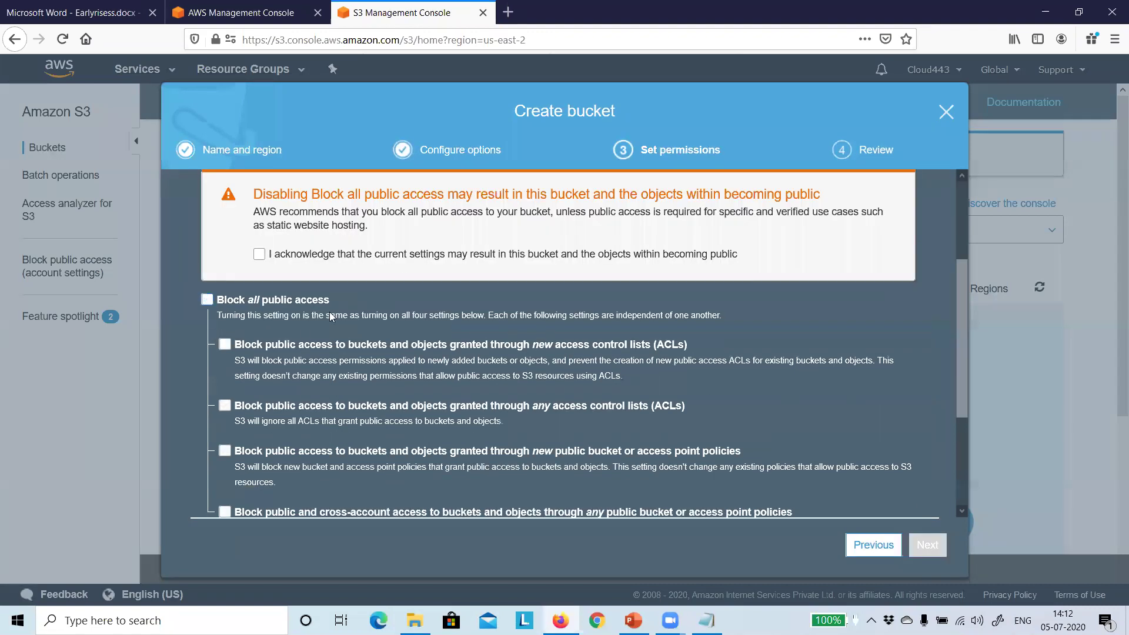
left_click(259, 254)
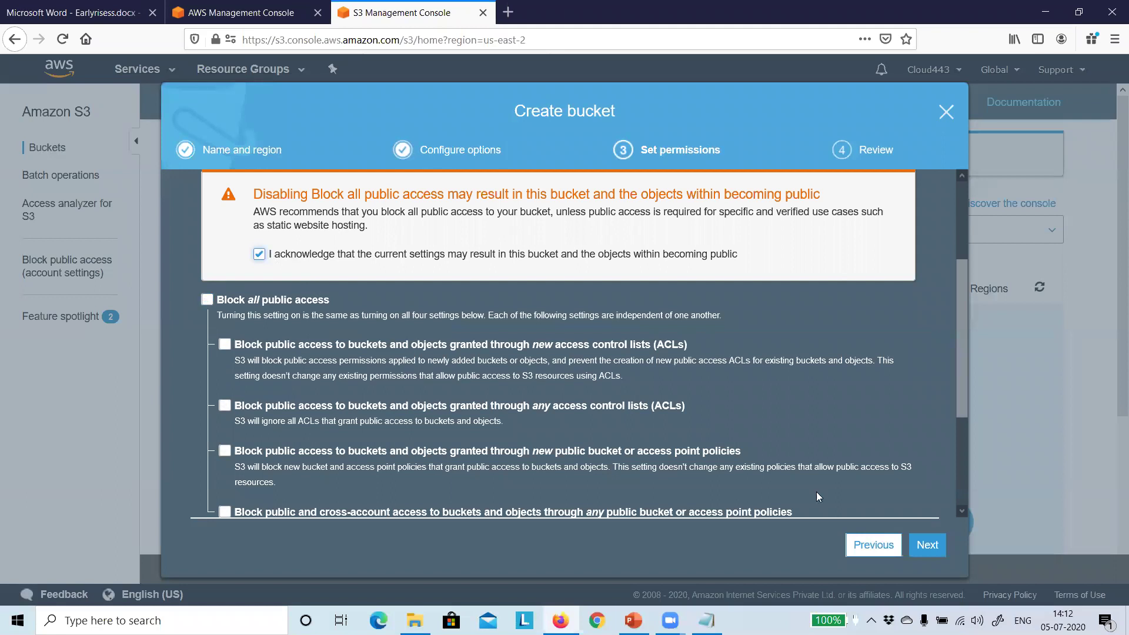
left_click(927, 545)
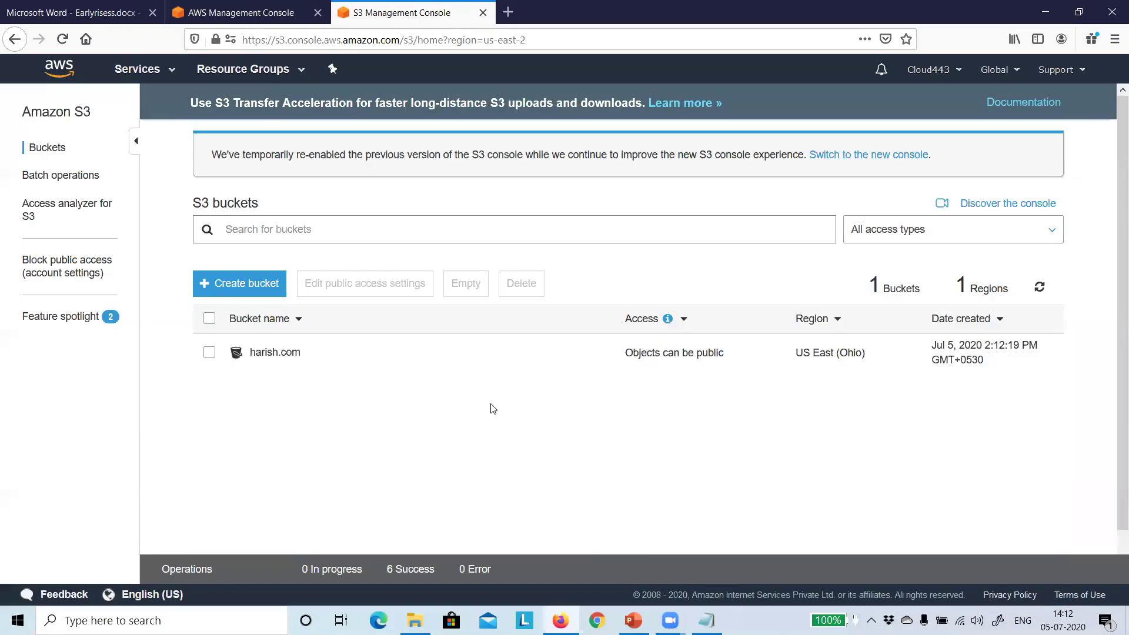
Enable static website hosting in the new bucket's properties with index.html as the index document, and save
left_click(281, 353)
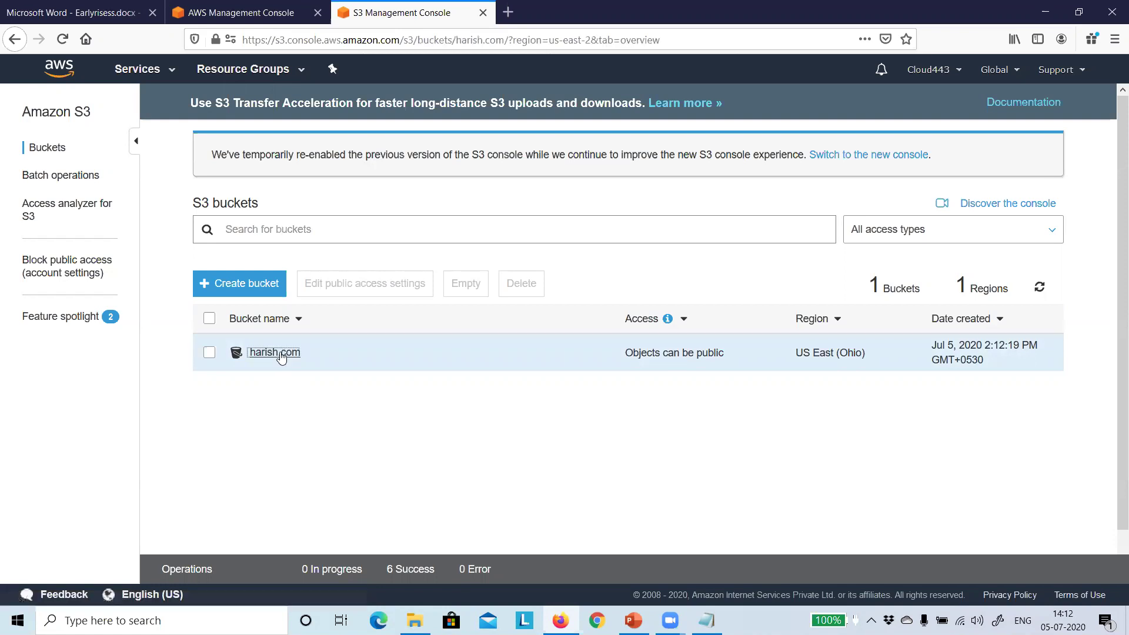
left_click(194, 200)
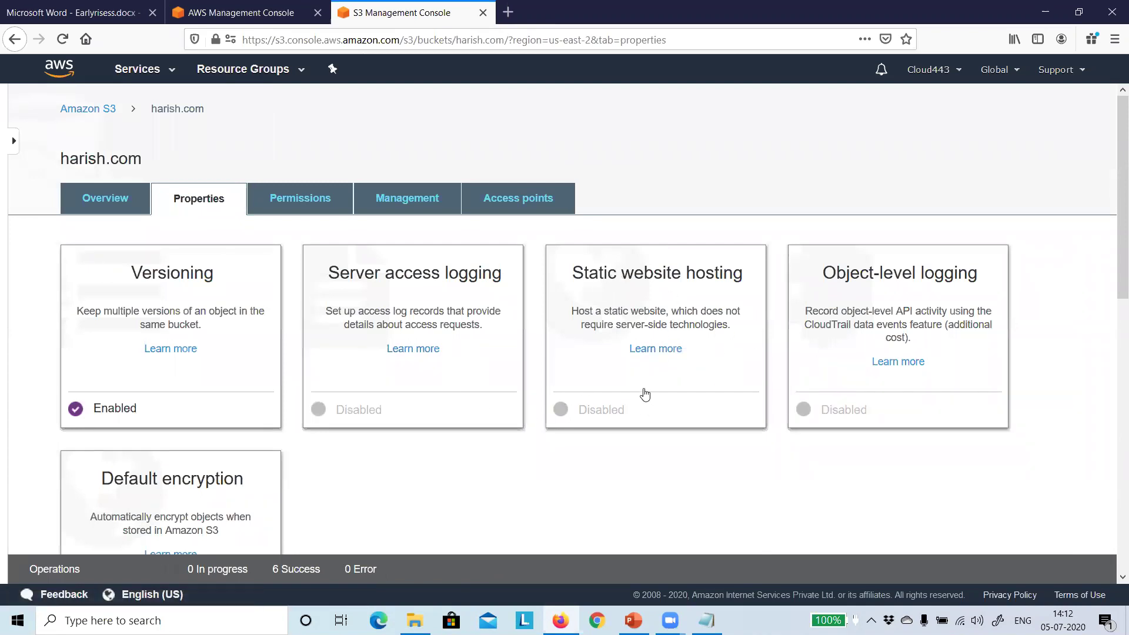
left_click(584, 411)
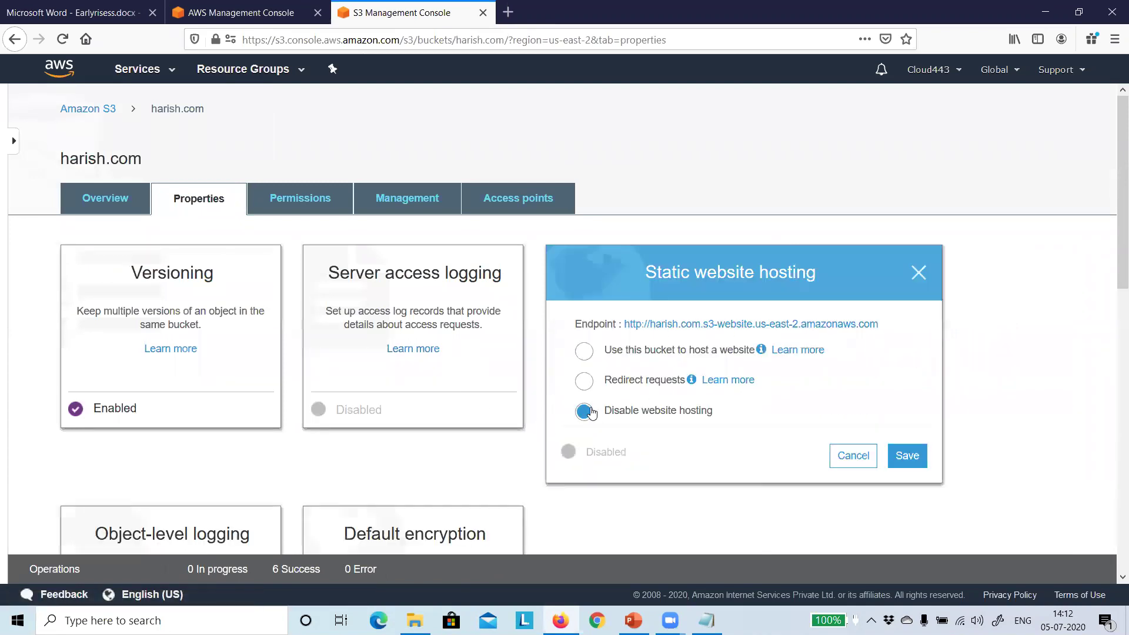
left_click(584, 352)
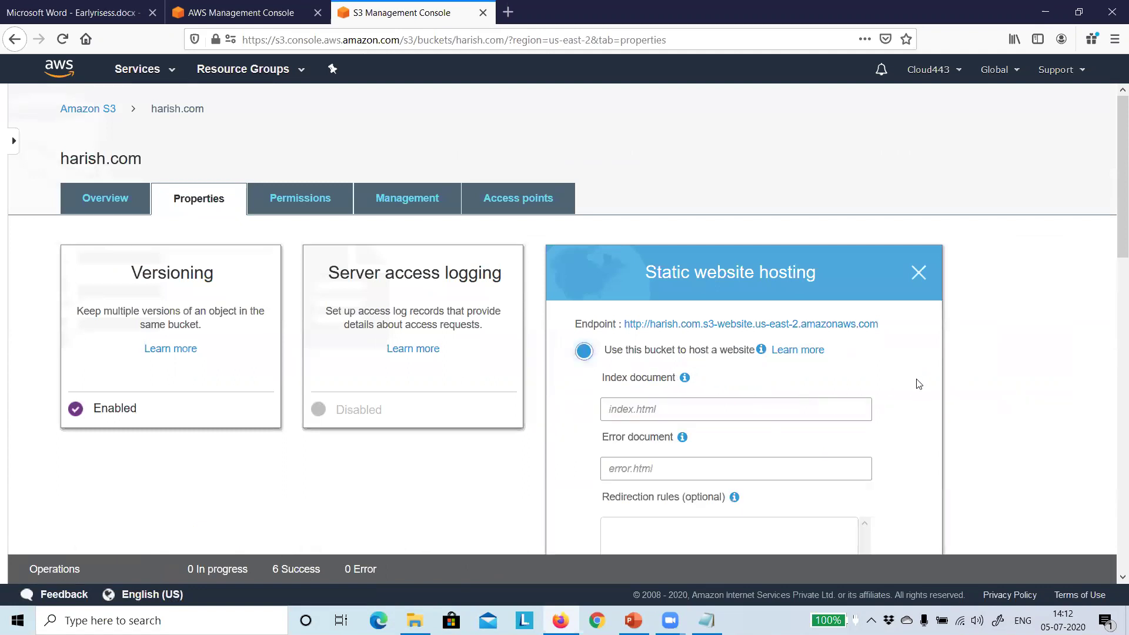
scroll(924, 383, "down", 2)
left_click(662, 338)
type("index.html")
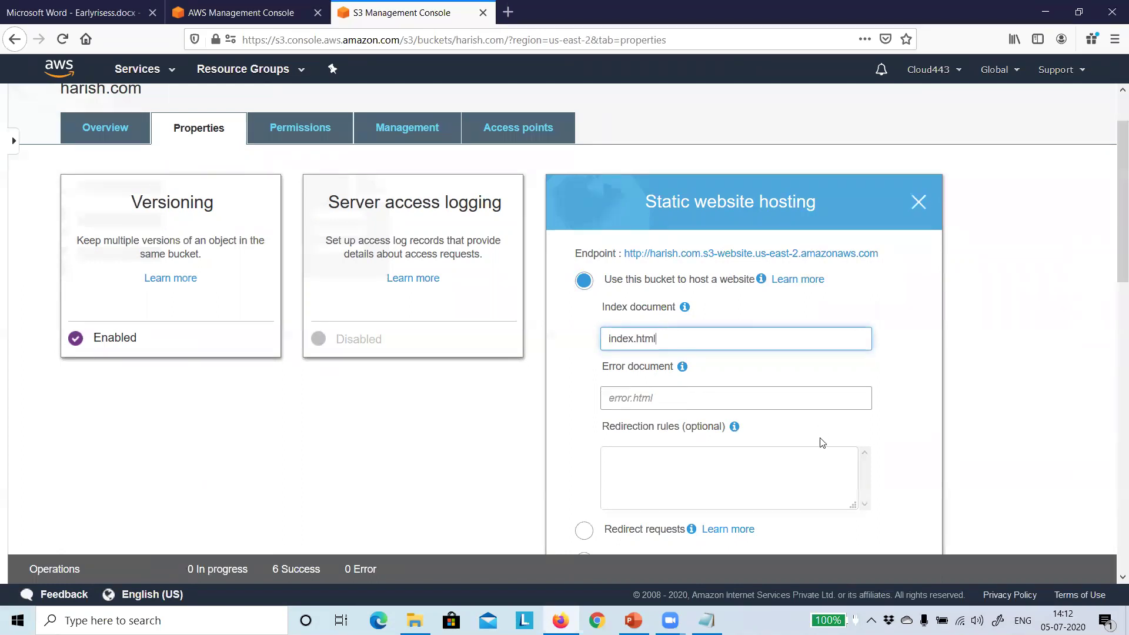
scroll(822, 429, "down", 2)
left_click(909, 471)
scroll(587, 410, "up", 3)
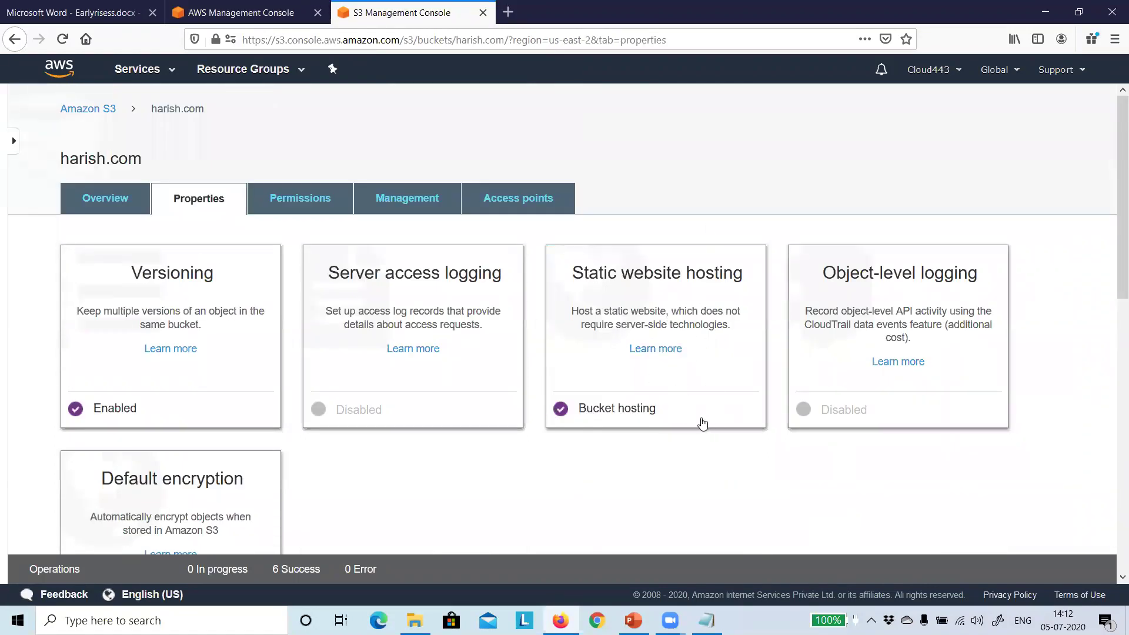
Start an upload to the bucket and add index.html from the Desktop folder
left_click(109, 203)
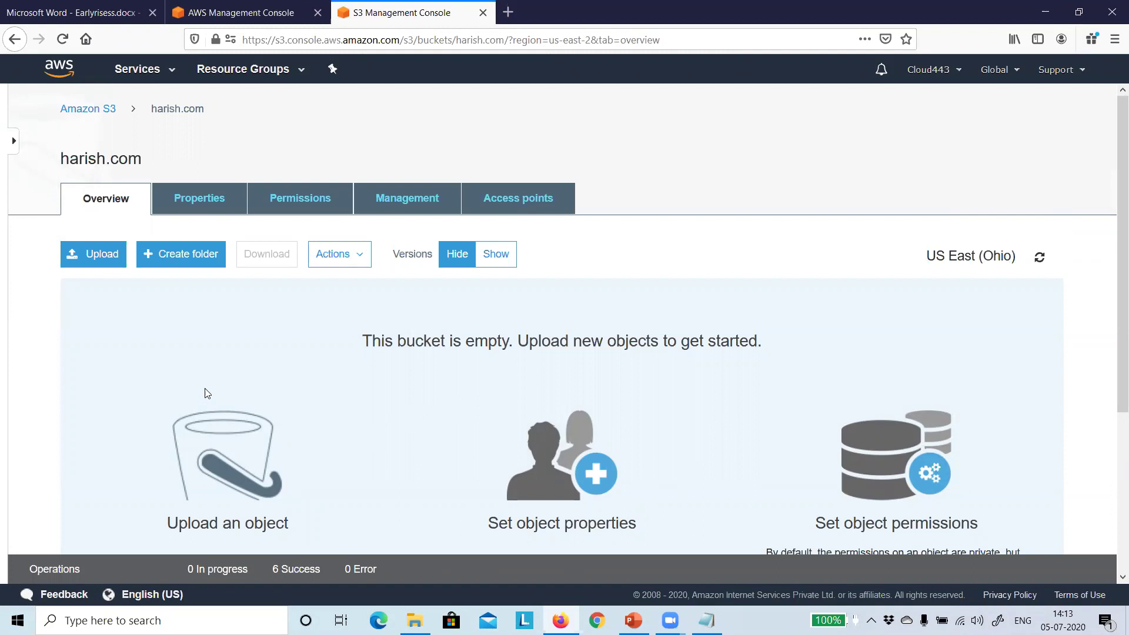
left_click(101, 259)
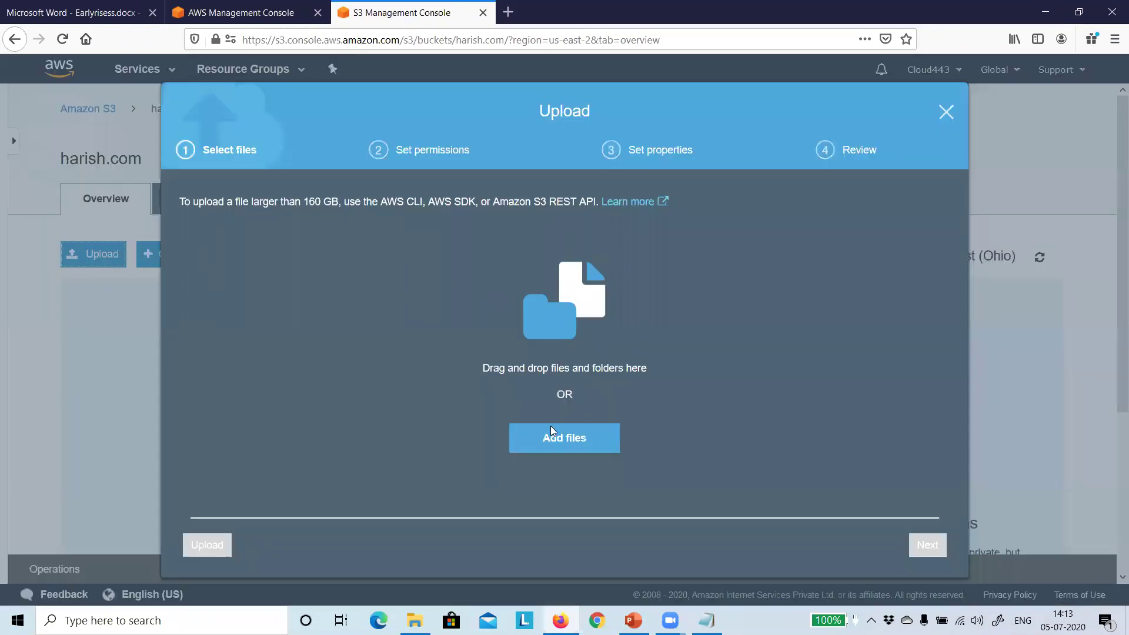
left_click(562, 441)
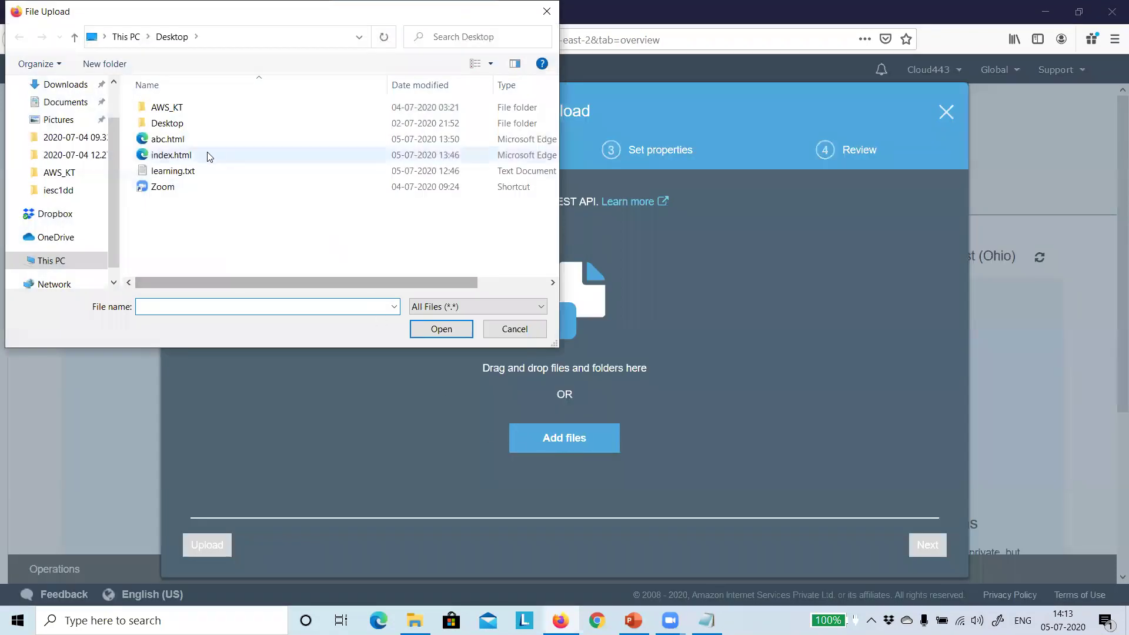
left_click(201, 156)
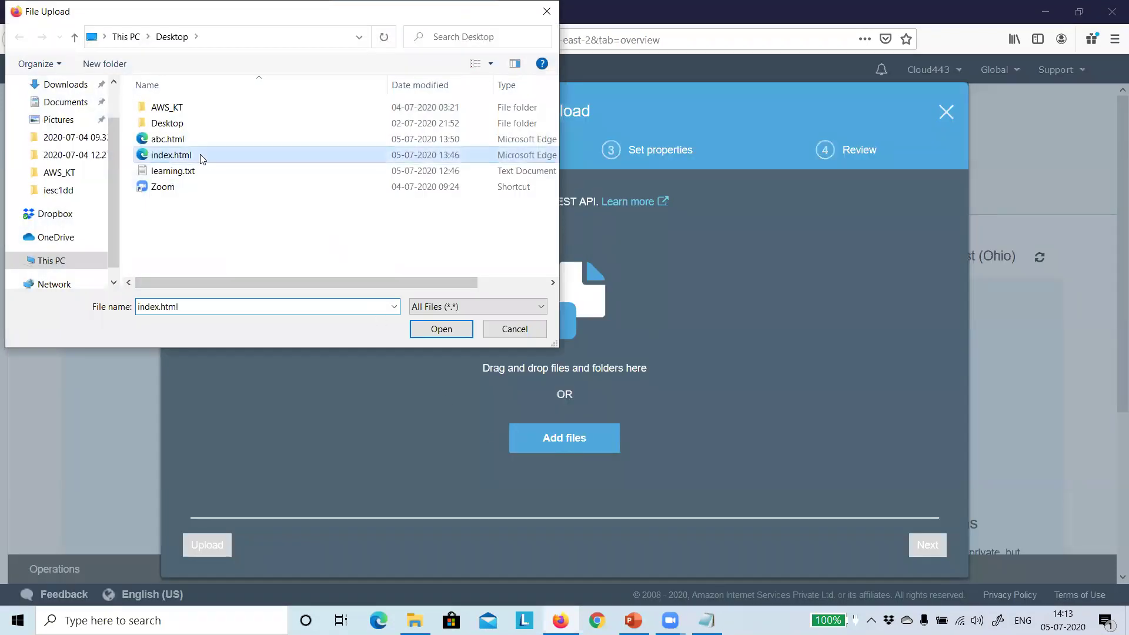
left_click(446, 331)
left_click(928, 544)
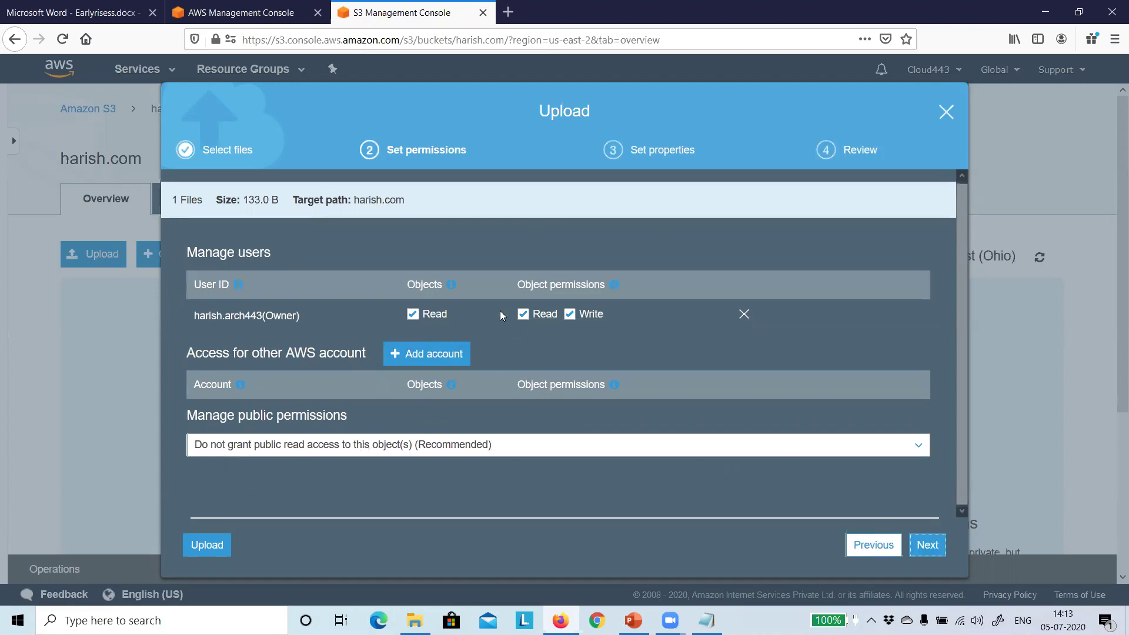
Grant public read access to the file, keep the Standard storage class, and complete the upload
left_click(413, 449)
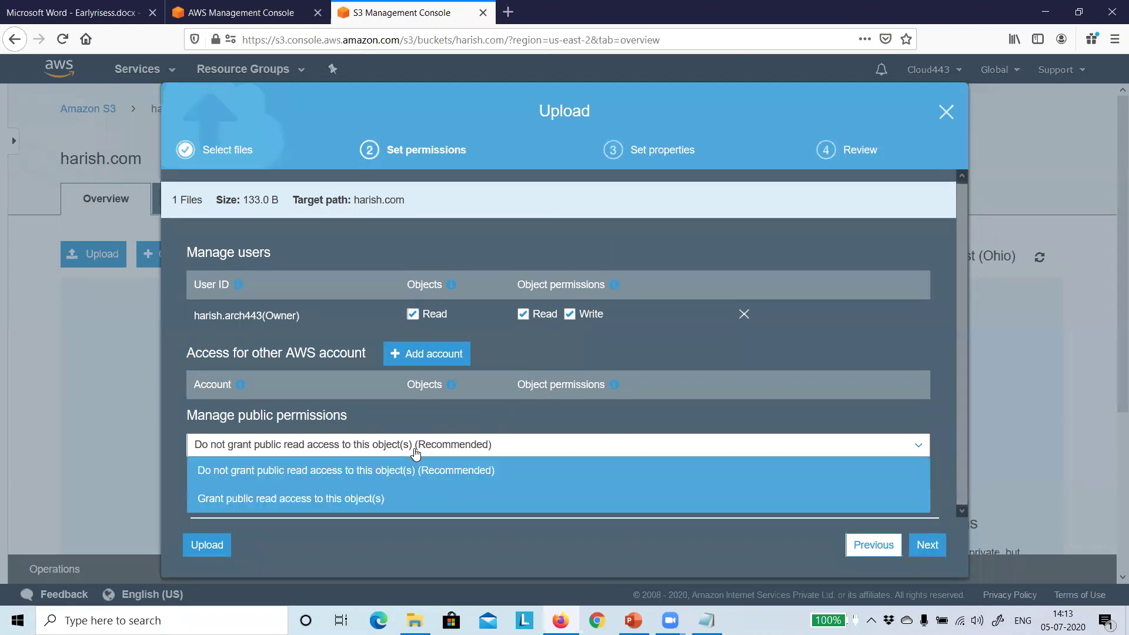
left_click(283, 501)
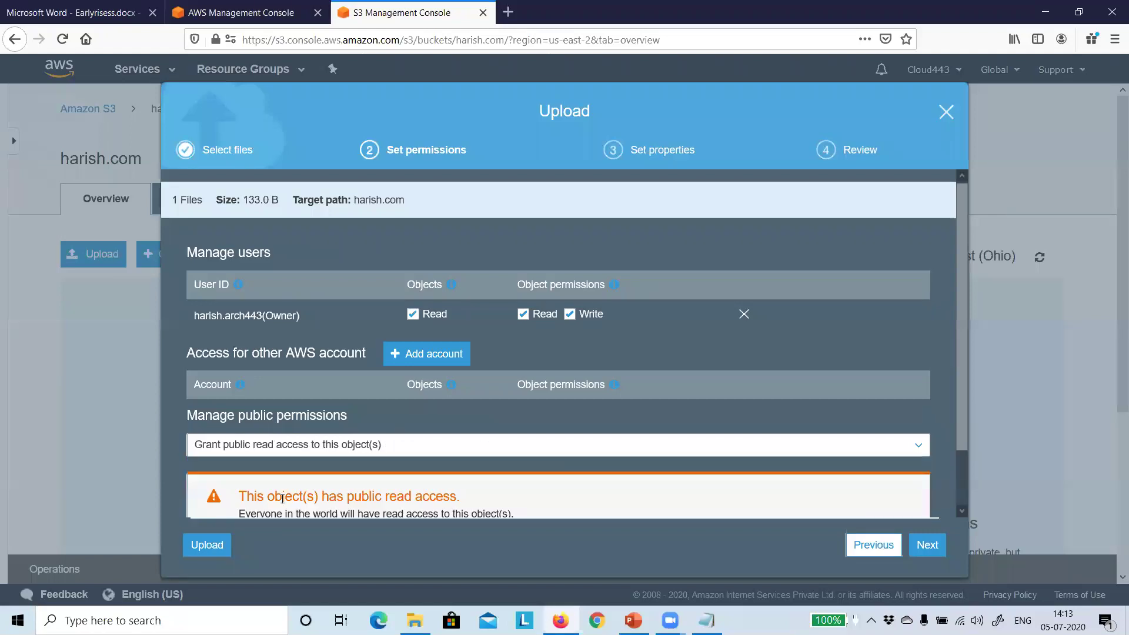
scroll(477, 462, "down", 2)
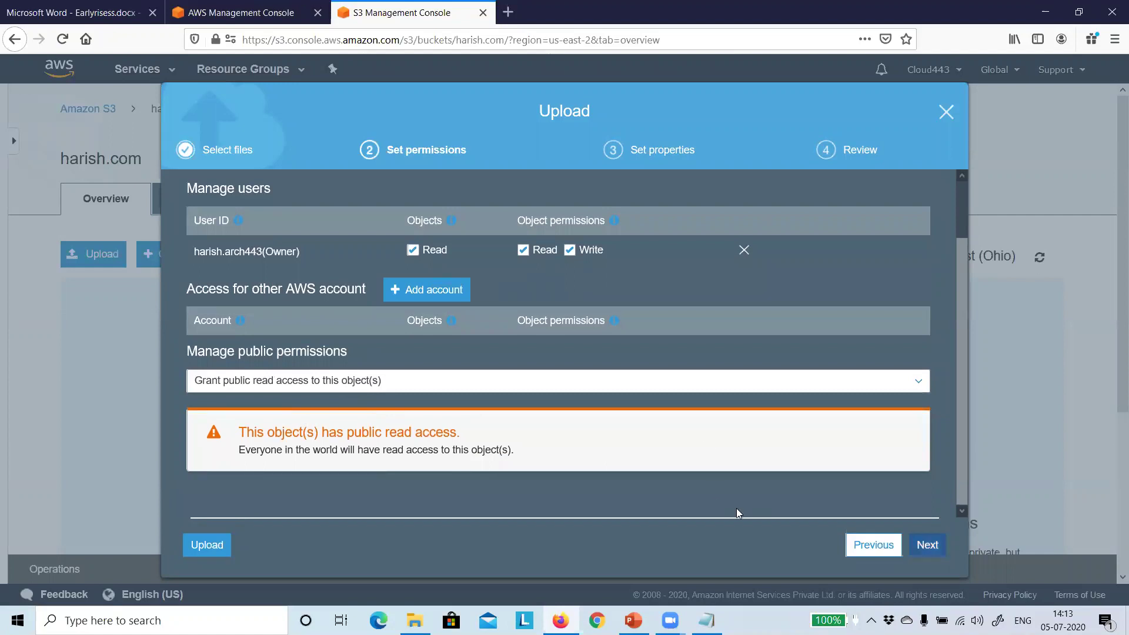
key("Return")
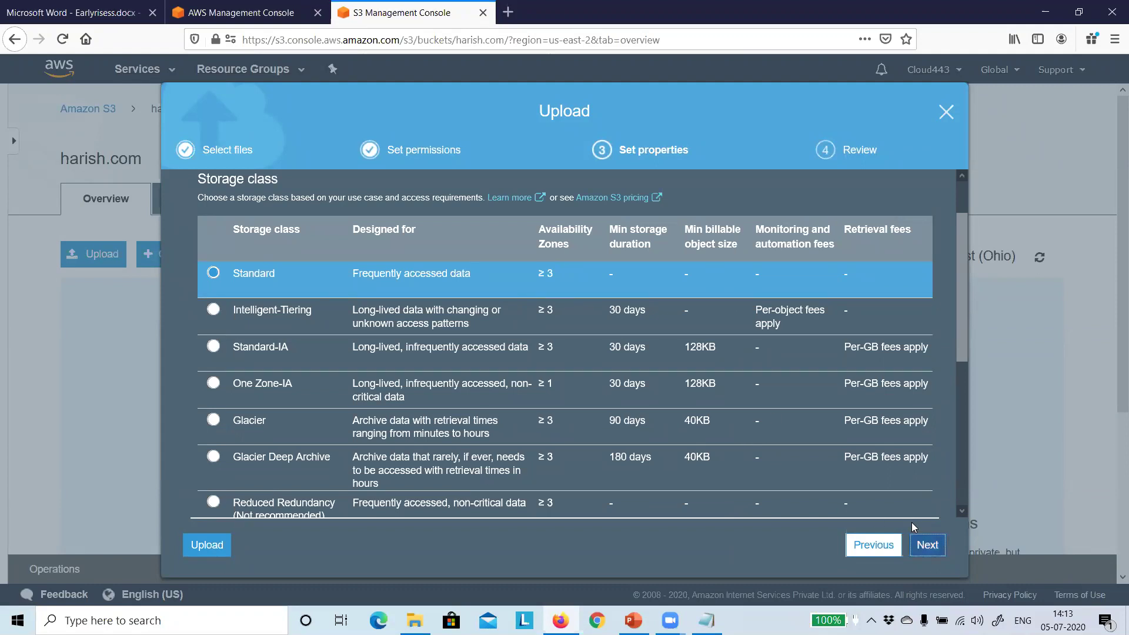
key("Return")
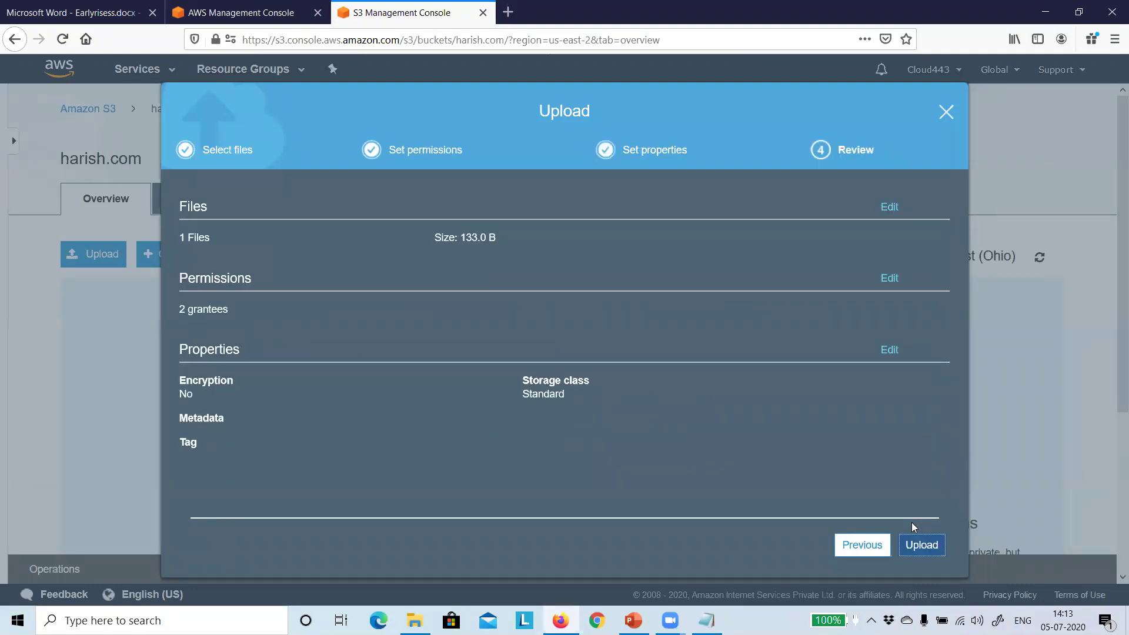
key("Return")
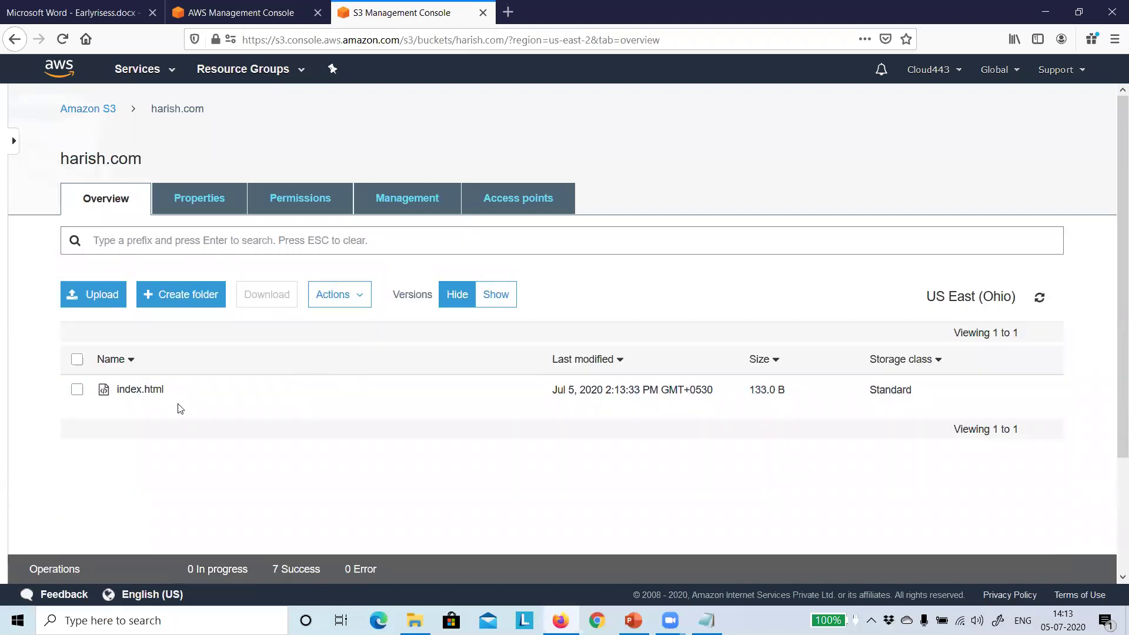
Open the uploaded index.html's object URL in a new tab, view the page, and return to the object's overview
left_click(141, 390)
scroll(256, 397, "down", 2)
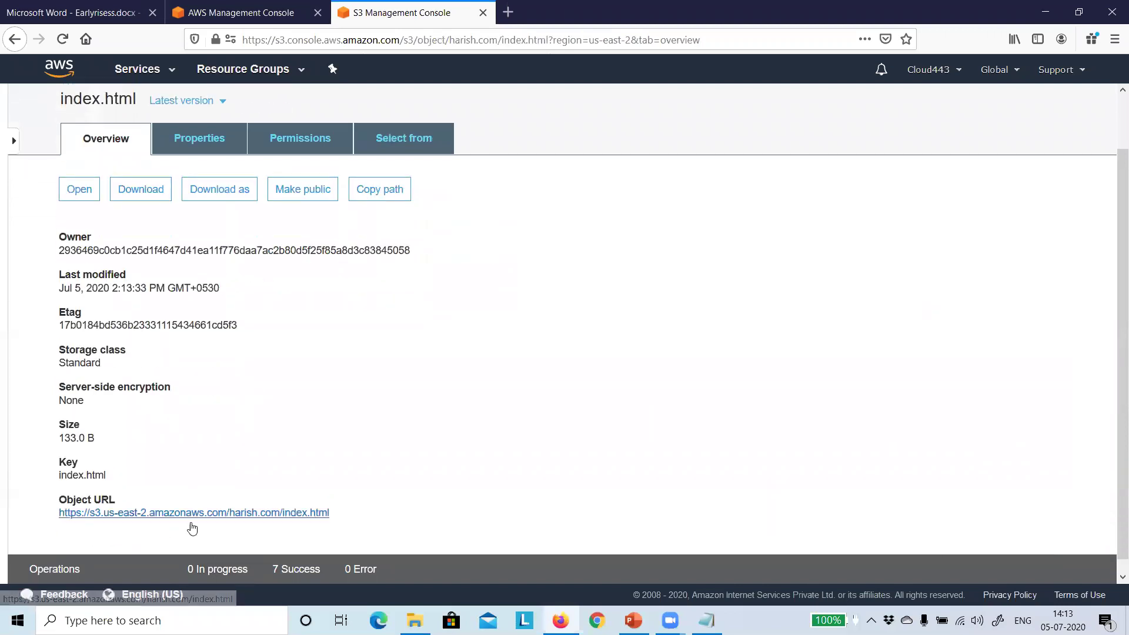
right_click(243, 518)
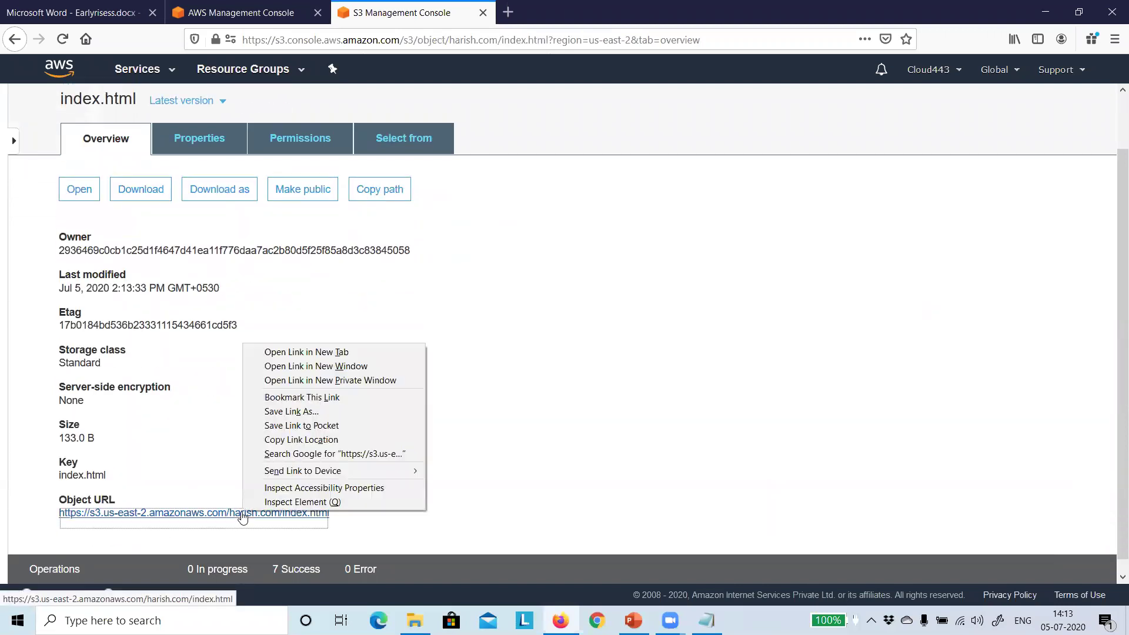
left_click(346, 352)
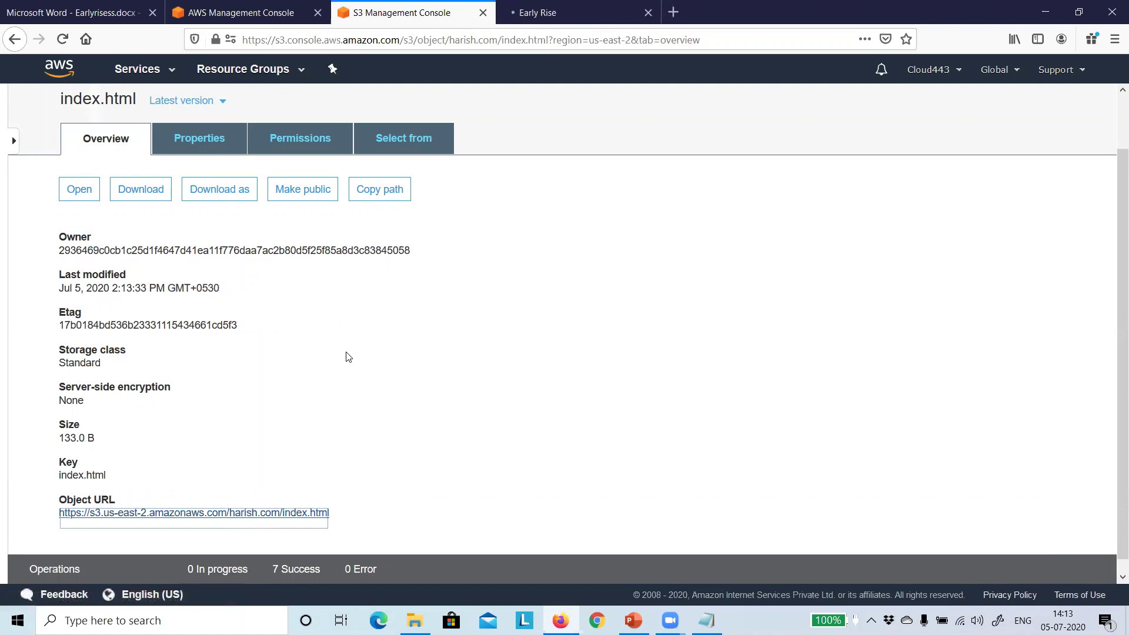
left_click(574, 7)
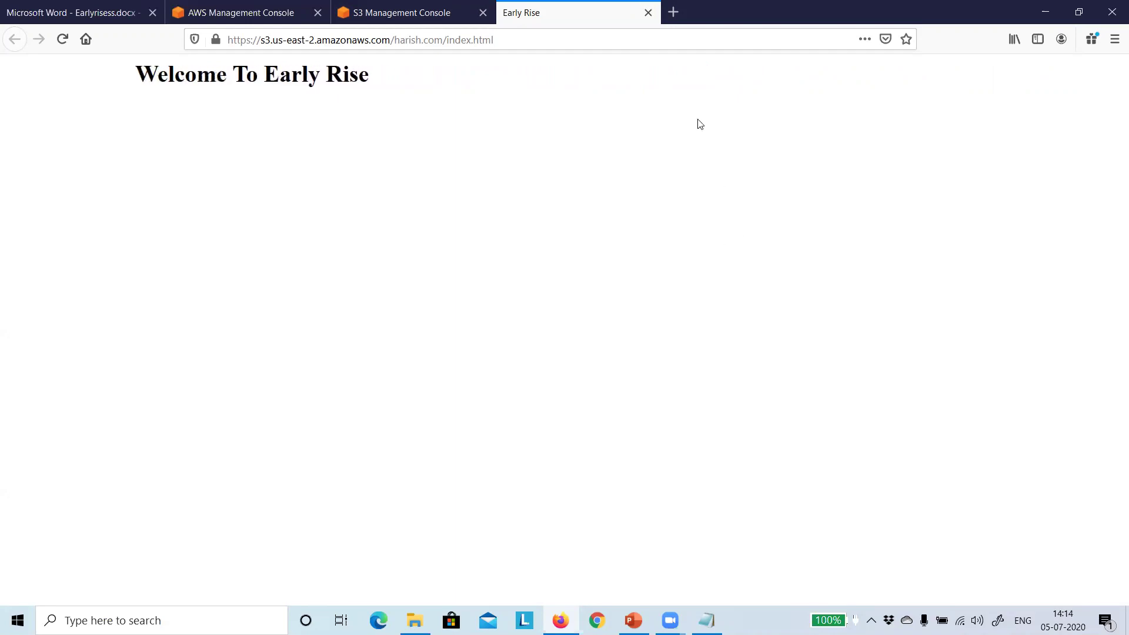
left_click(648, 13)
scroll(544, 399, "up", 2)
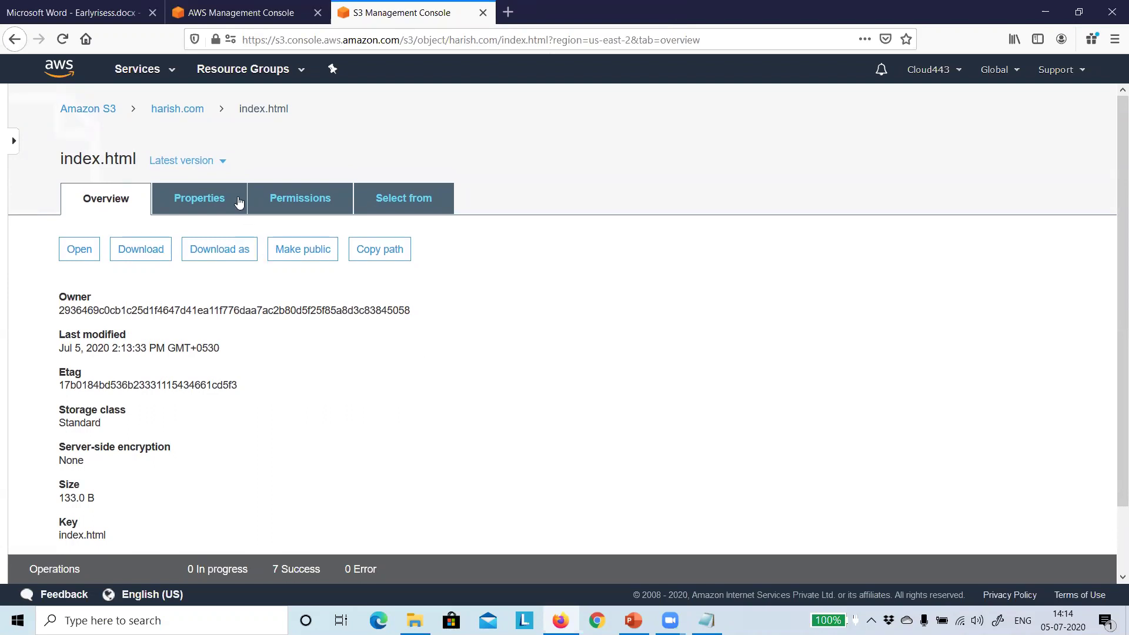
Return to the list of S3 buckets and delete the existing website bucket, entering its name to confirm the deletion
left_click(171, 112)
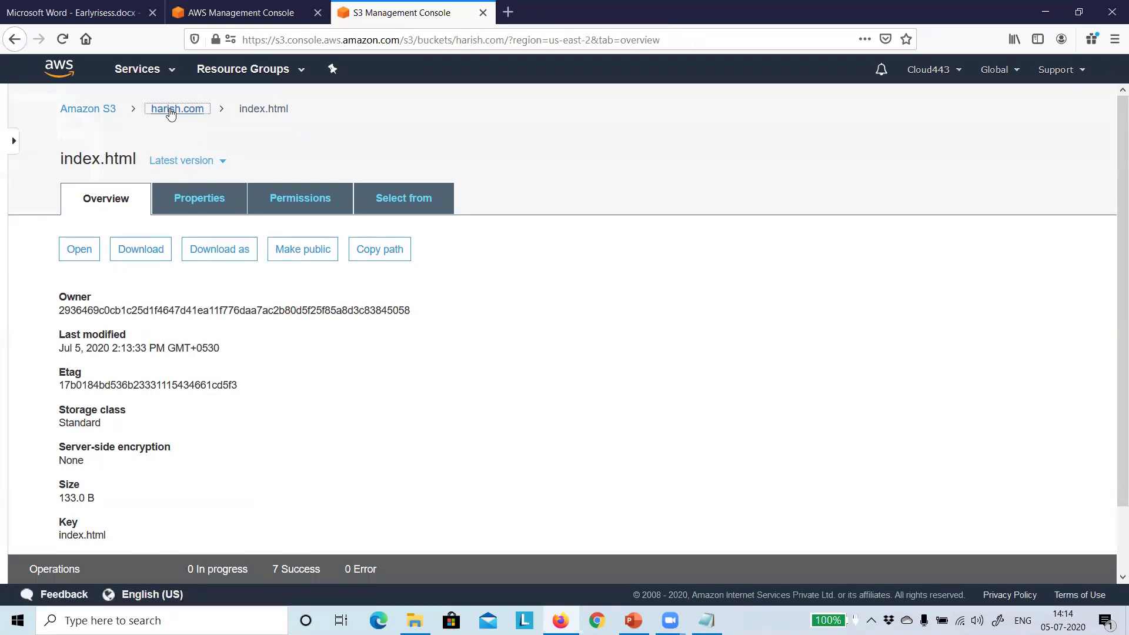
left_click(73, 110)
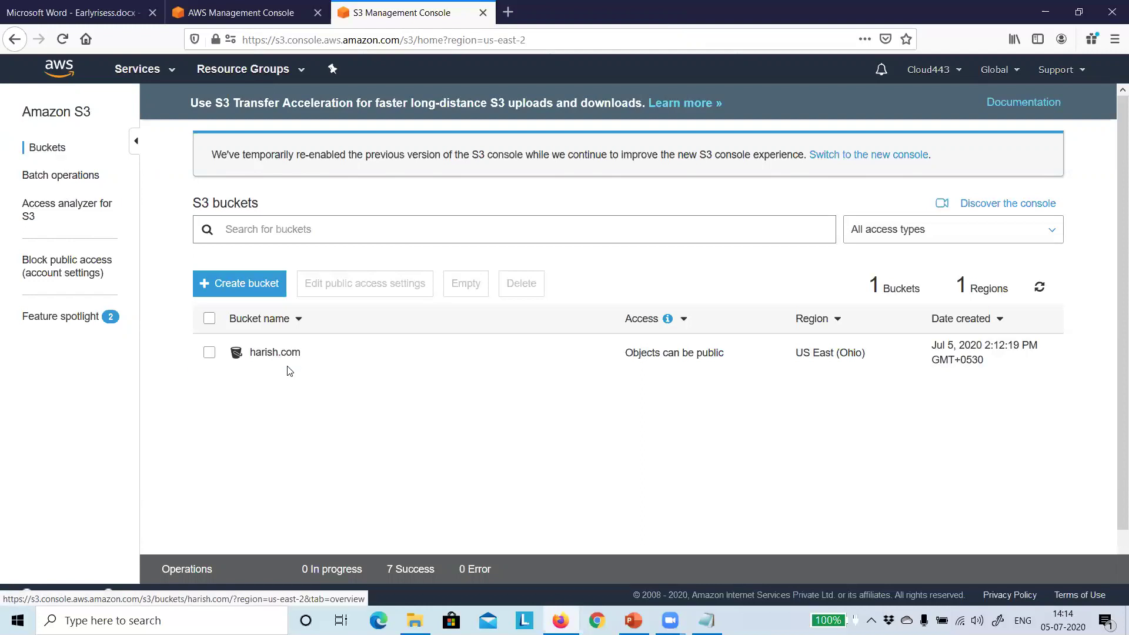
left_click(210, 354)
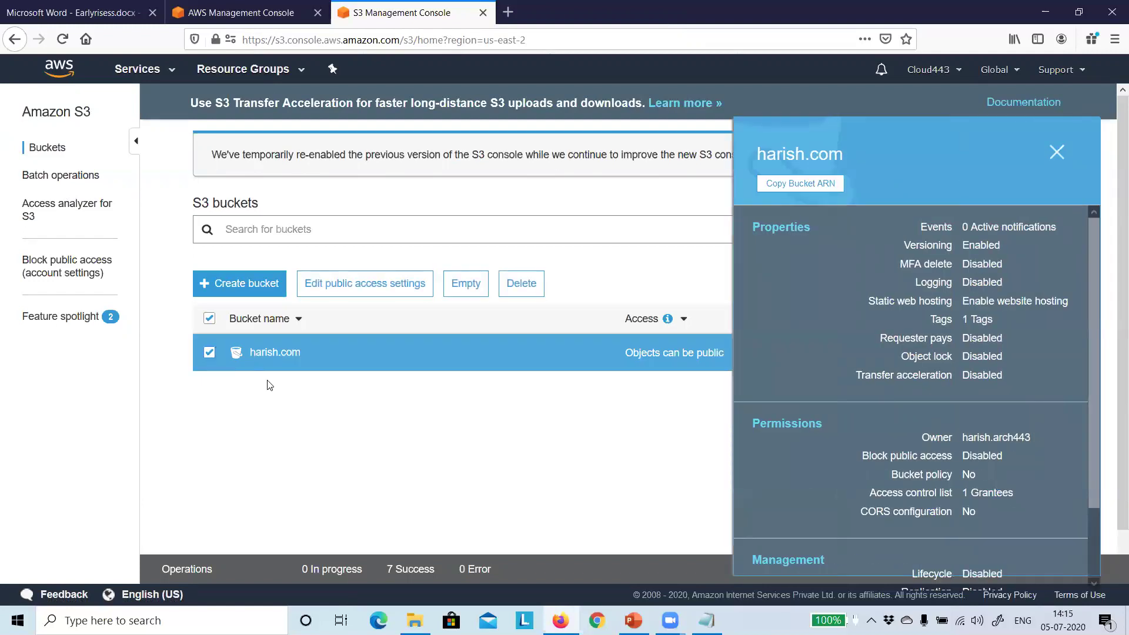
left_click(1057, 153)
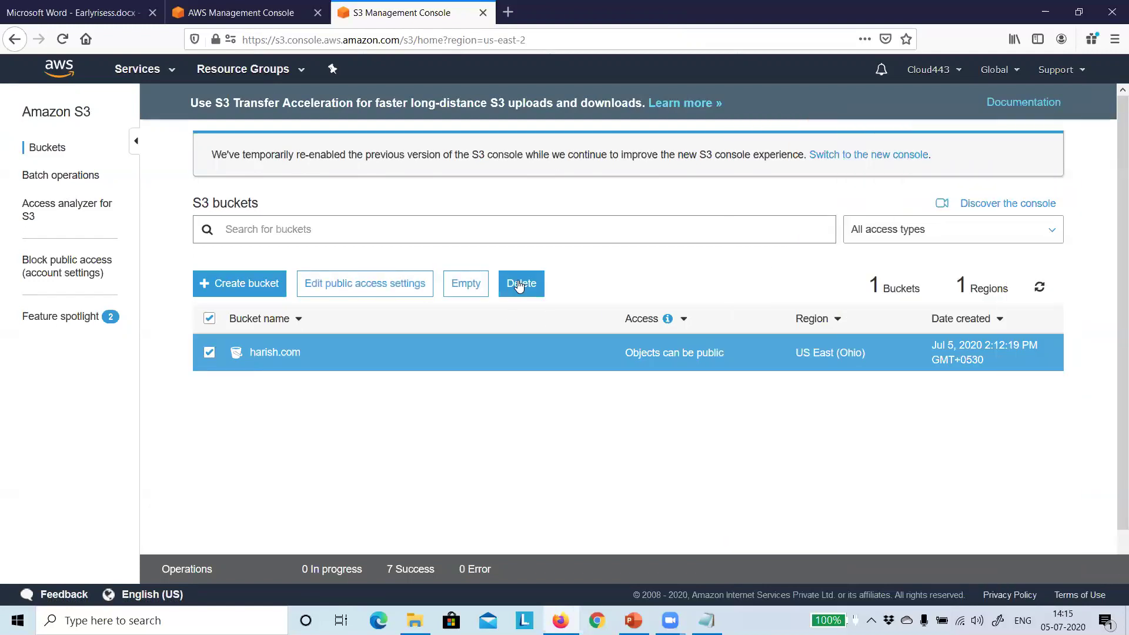
left_click(524, 289)
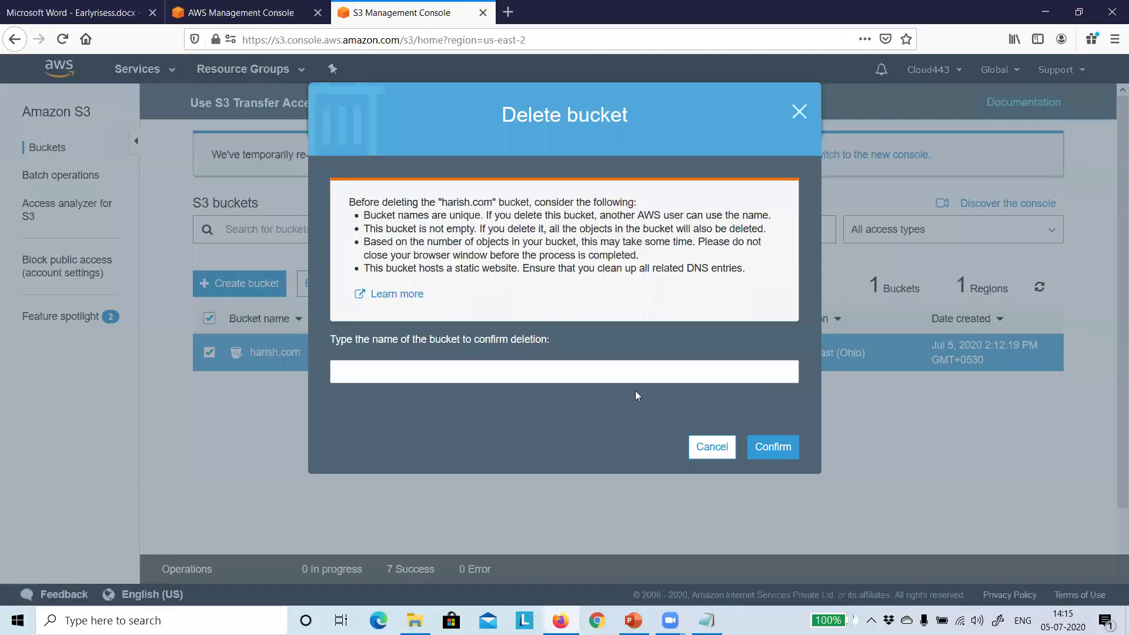
left_click(718, 447)
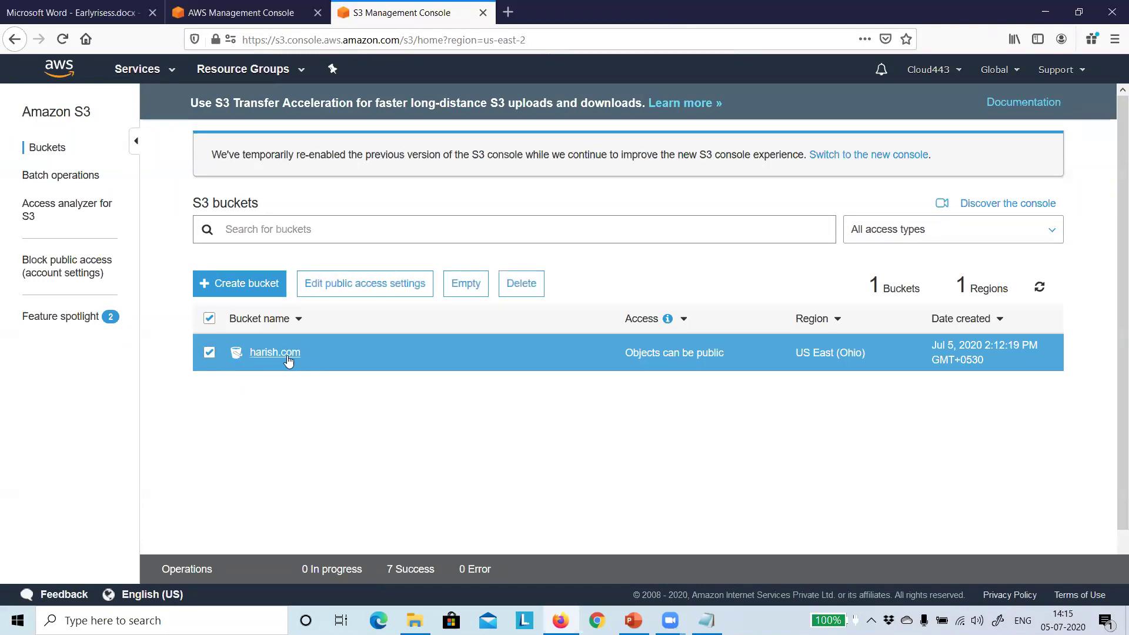
left_click(525, 286)
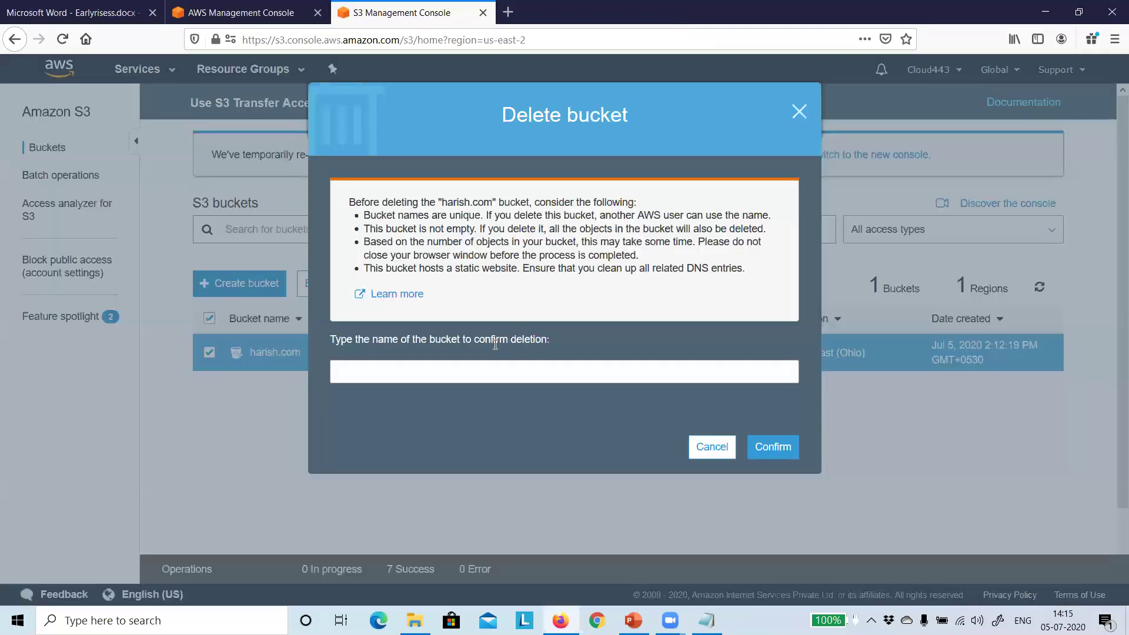
type("harish.com")
left_click(774, 451)
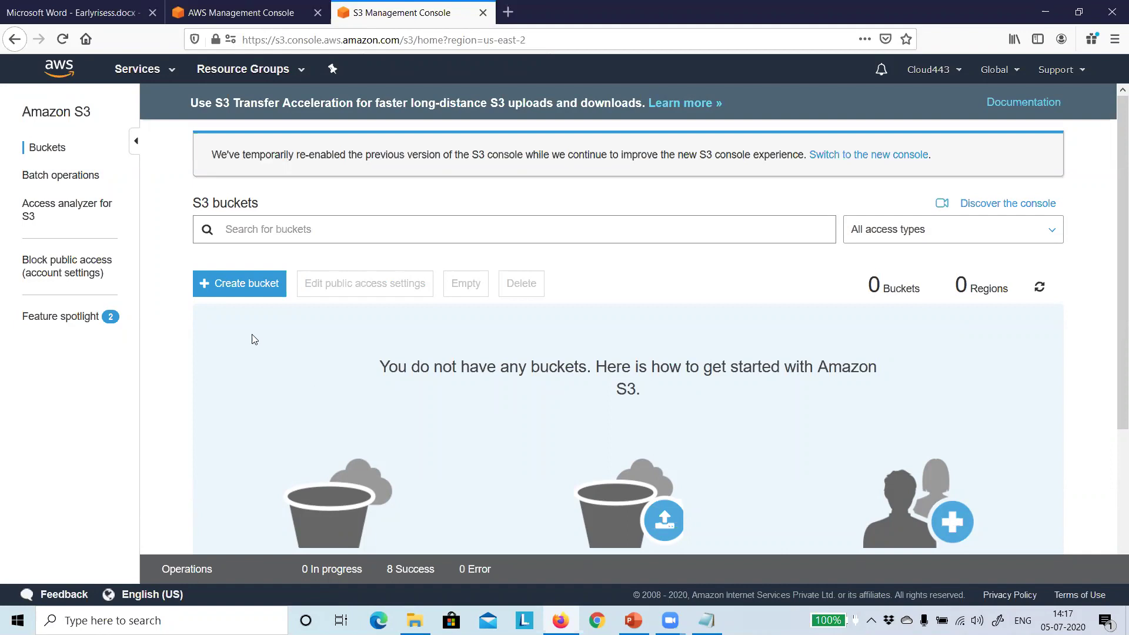
Start creating a new bucket and name it bucket2breplicated-h
left_click(243, 285)
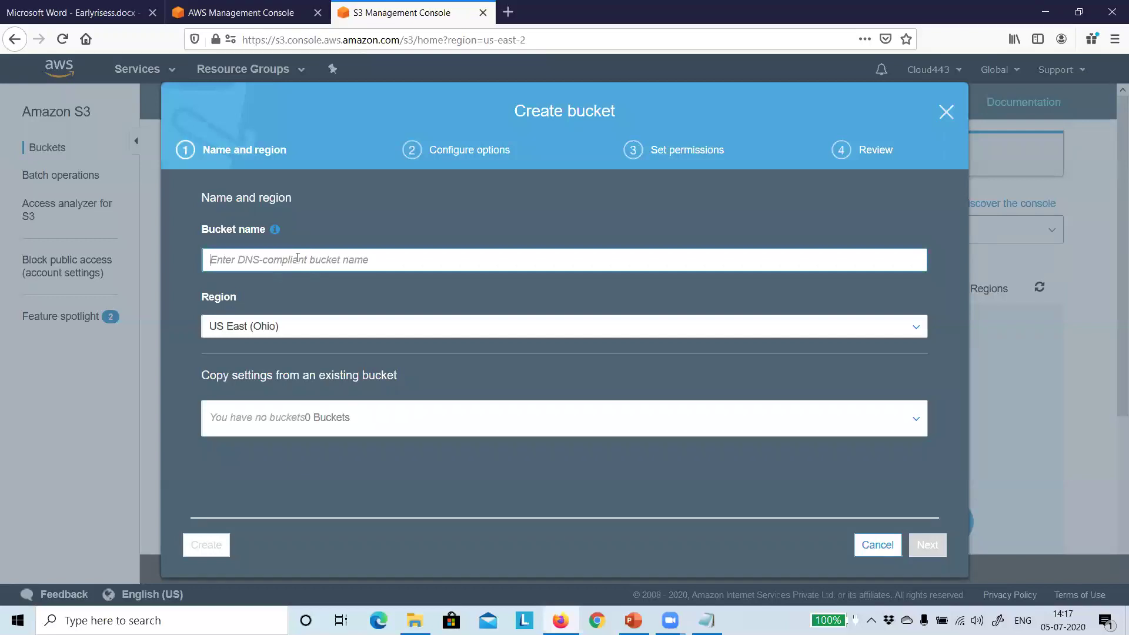
type("bucket")
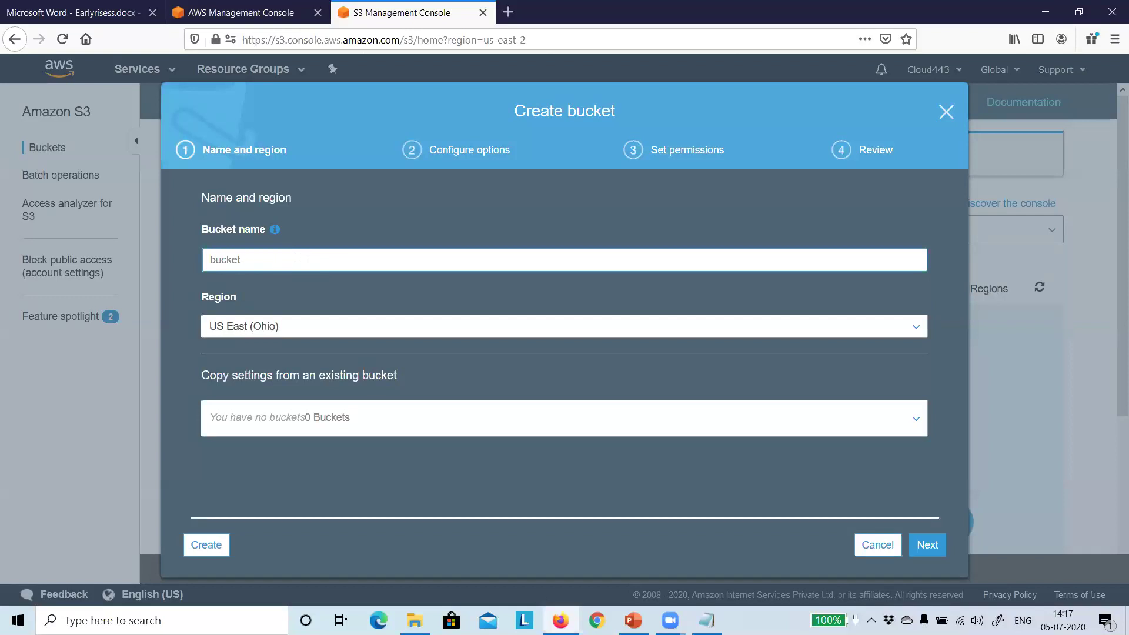
type("2breplicated-")
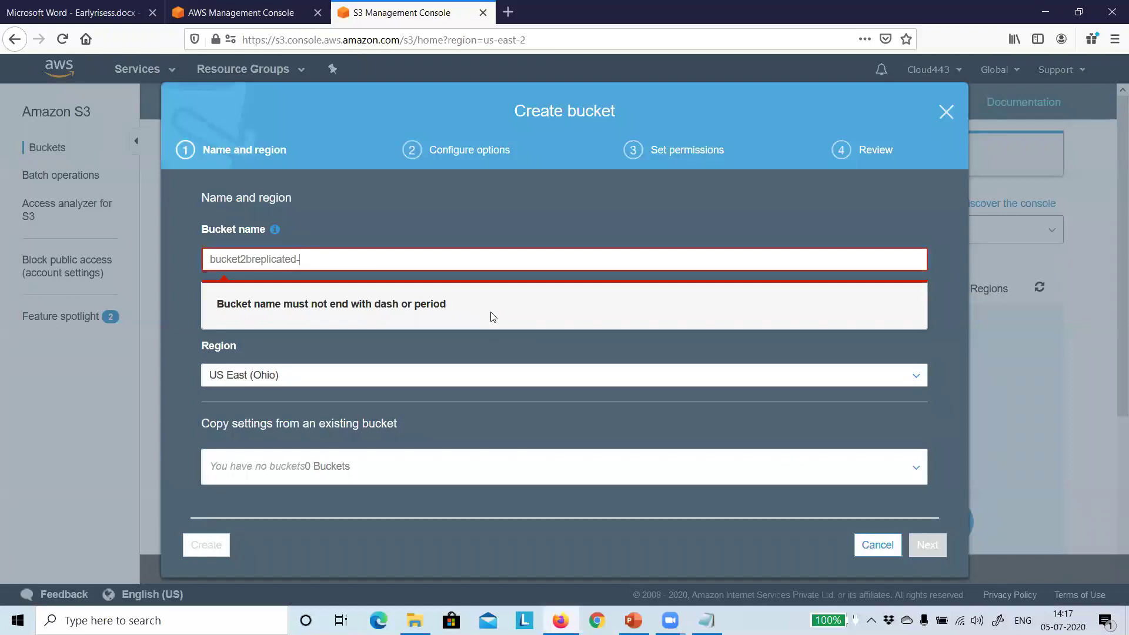
type("h")
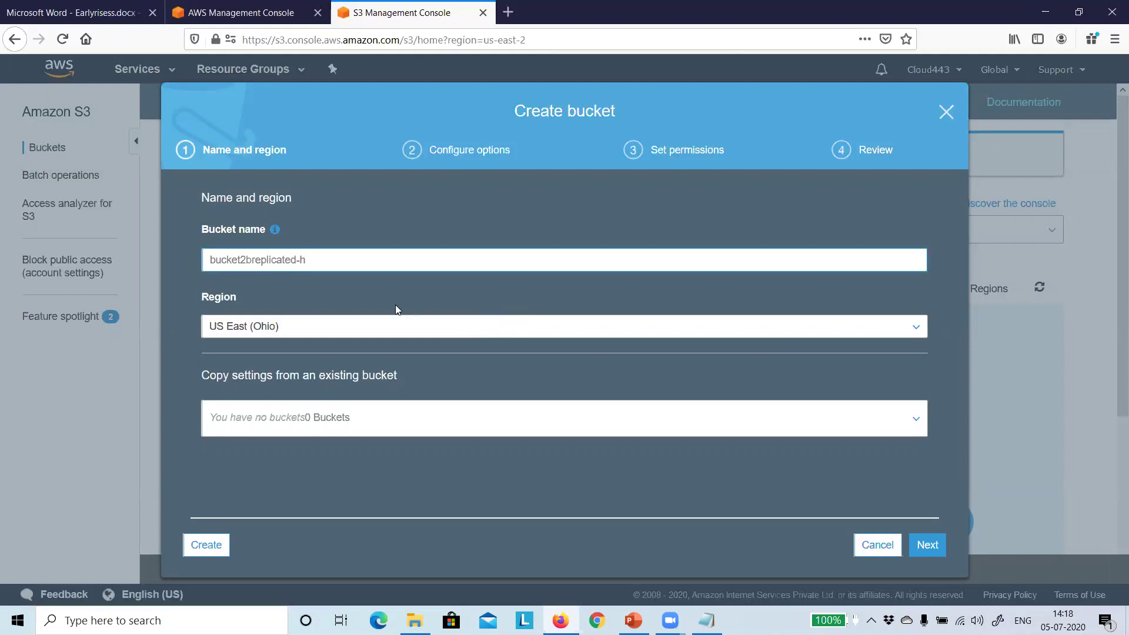
left_click(313, 328)
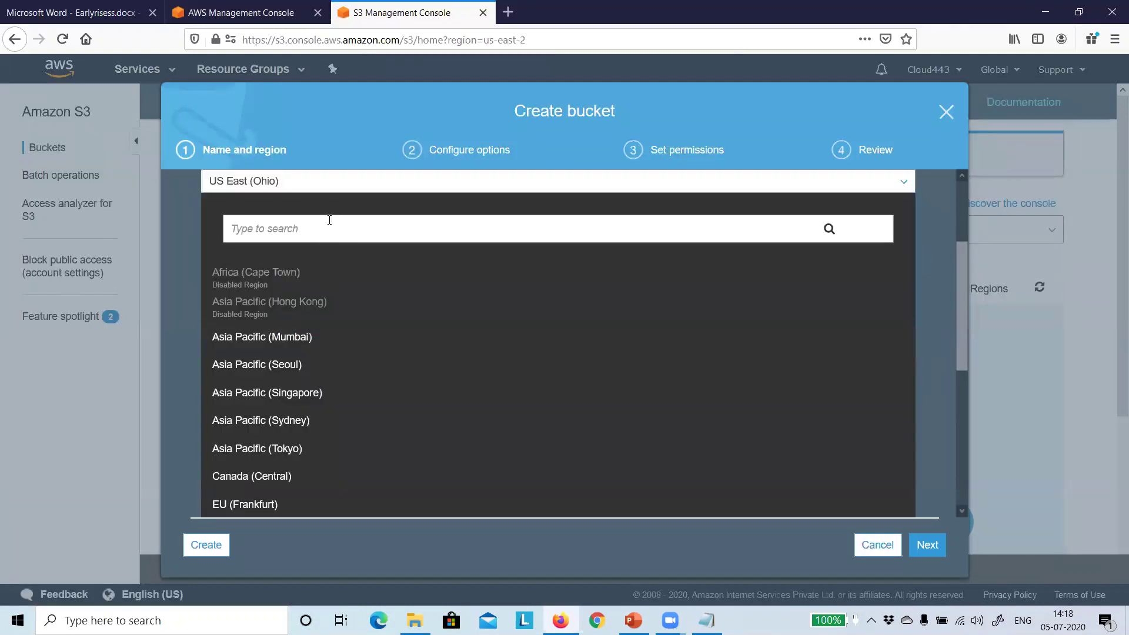
left_click(316, 183)
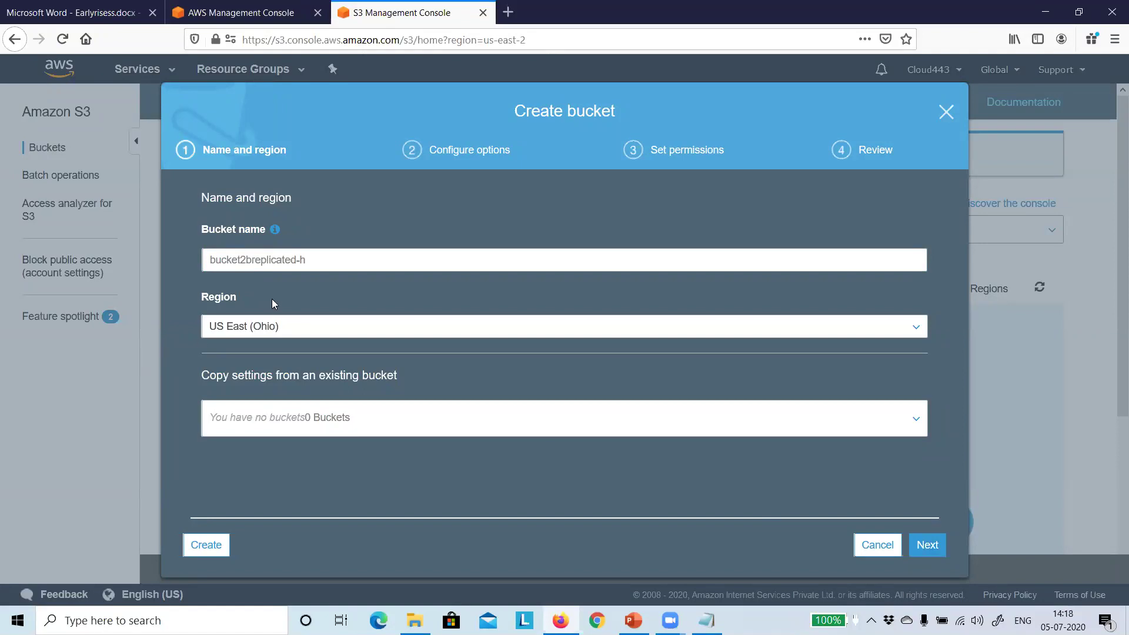
left_click(321, 259)
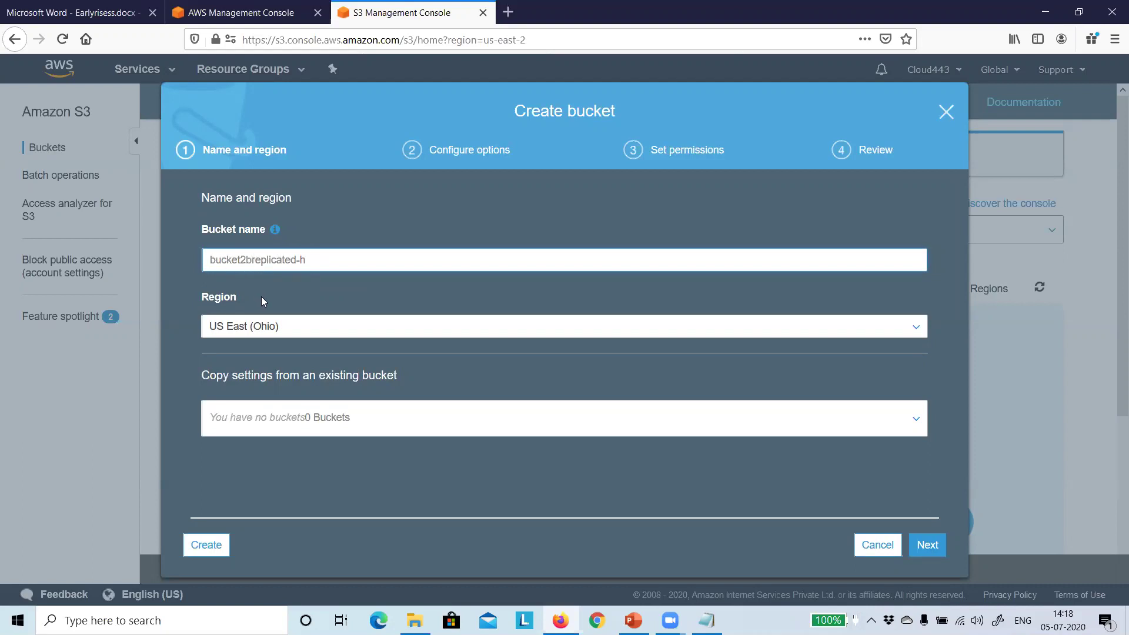
type("9")
left_click(299, 330)
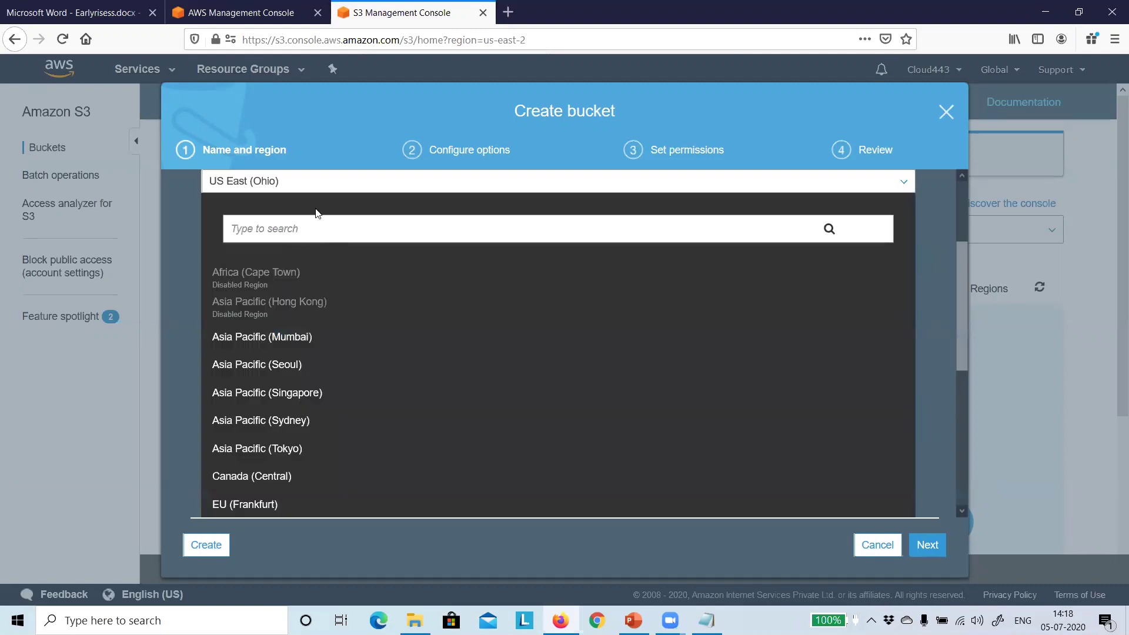
left_click(306, 182)
left_click(325, 259)
type("9")
left_click(298, 327)
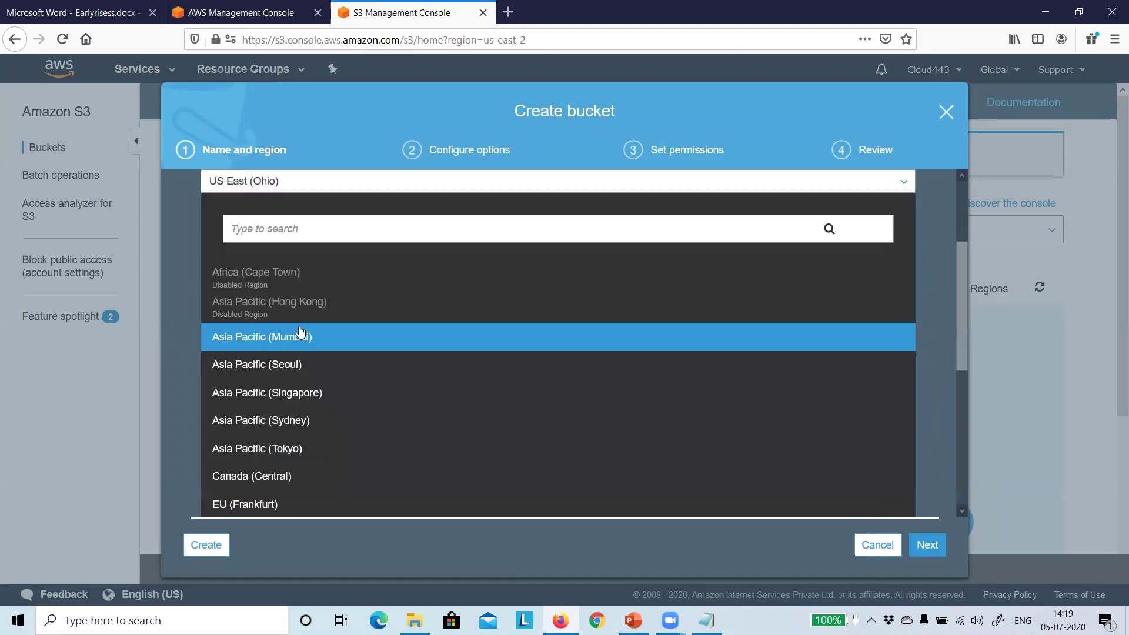
left_click(312, 182)
left_click(332, 261)
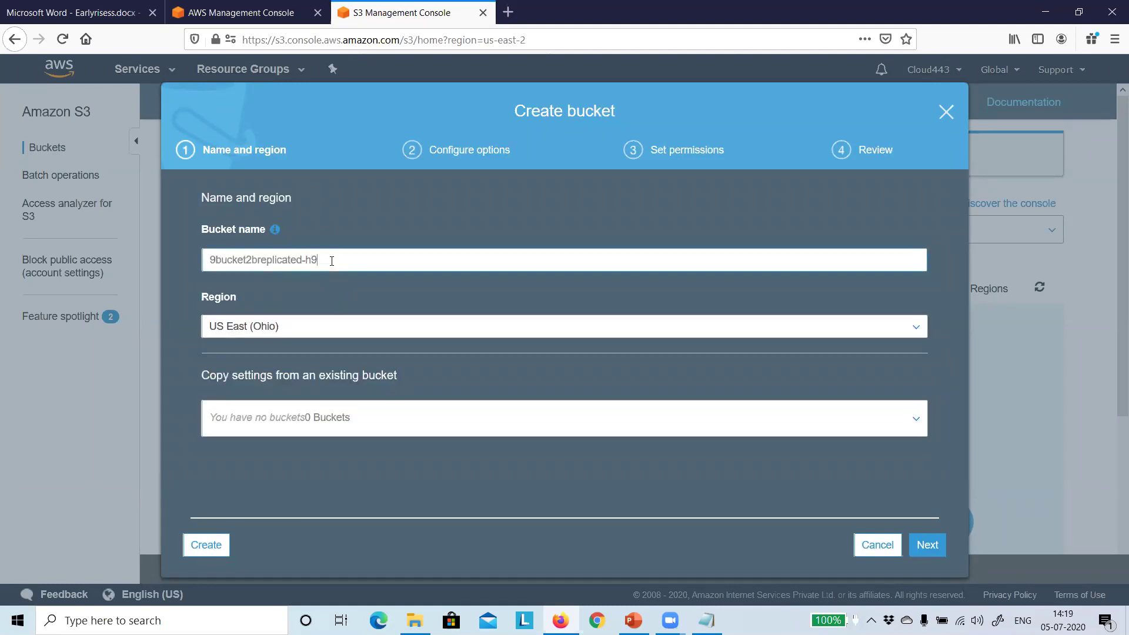
key("BackSpace")
left_click(218, 259)
key("BackSpace")
type("-")
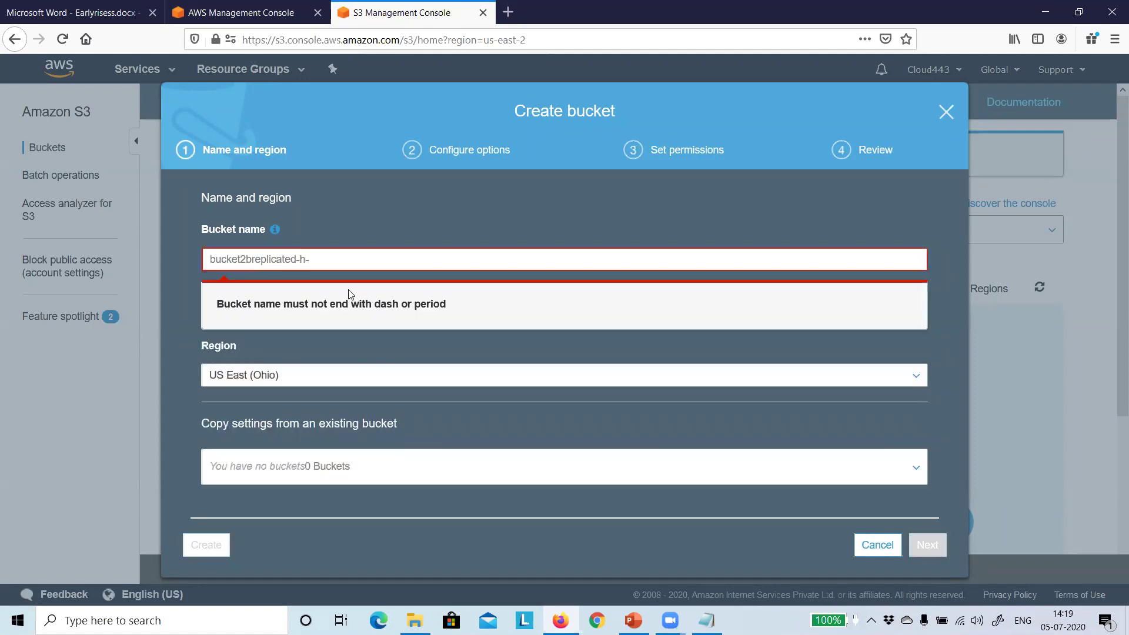
key("BackSpace")
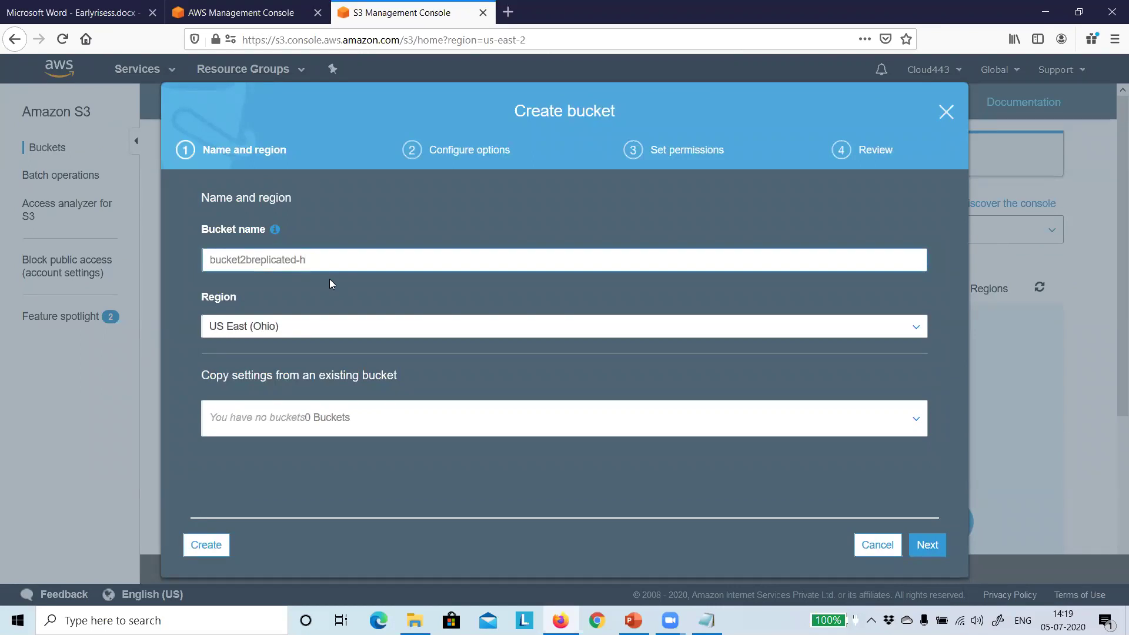
type("G")
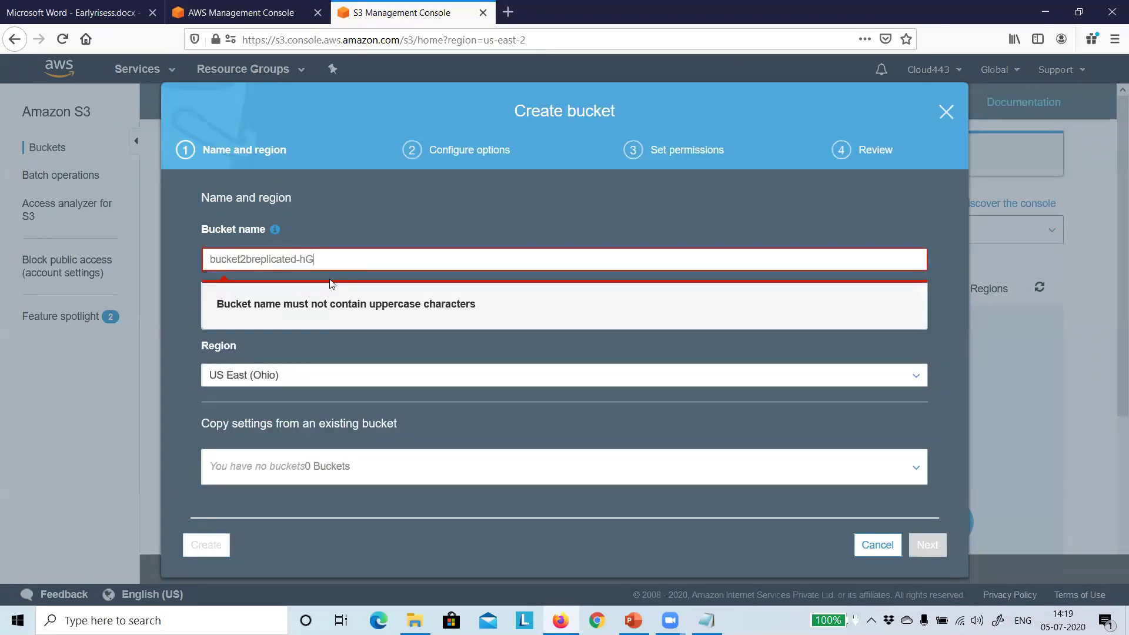
key("BackSpace")
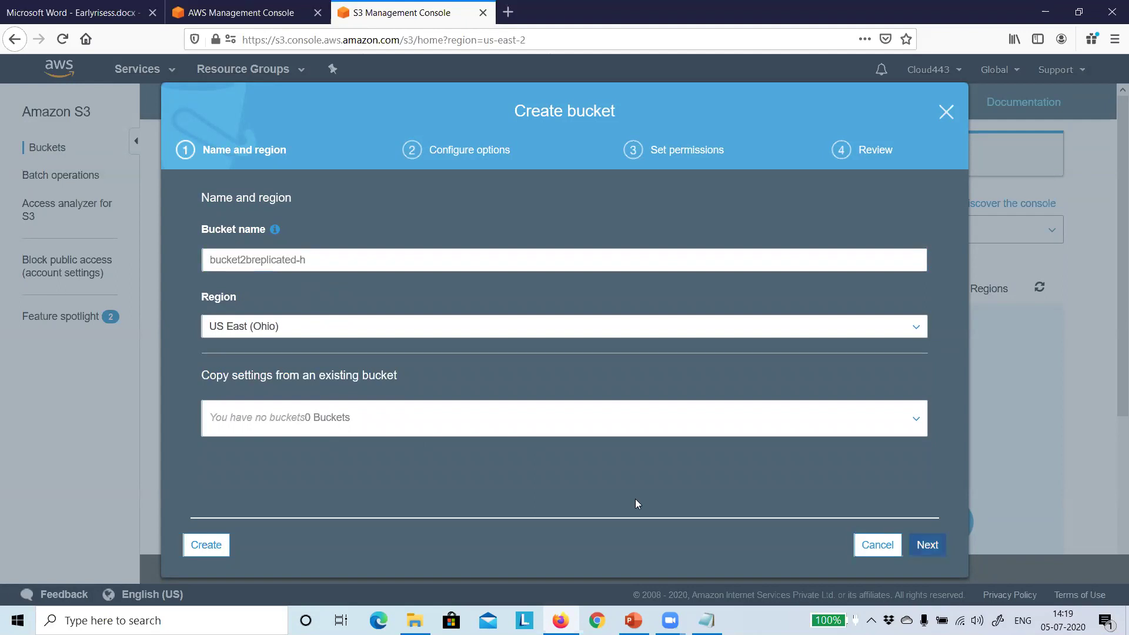
Keep the US East (Ohio) region and enable versioning in the bucket's configuration options, leaving object lock off
left_click(927, 546)
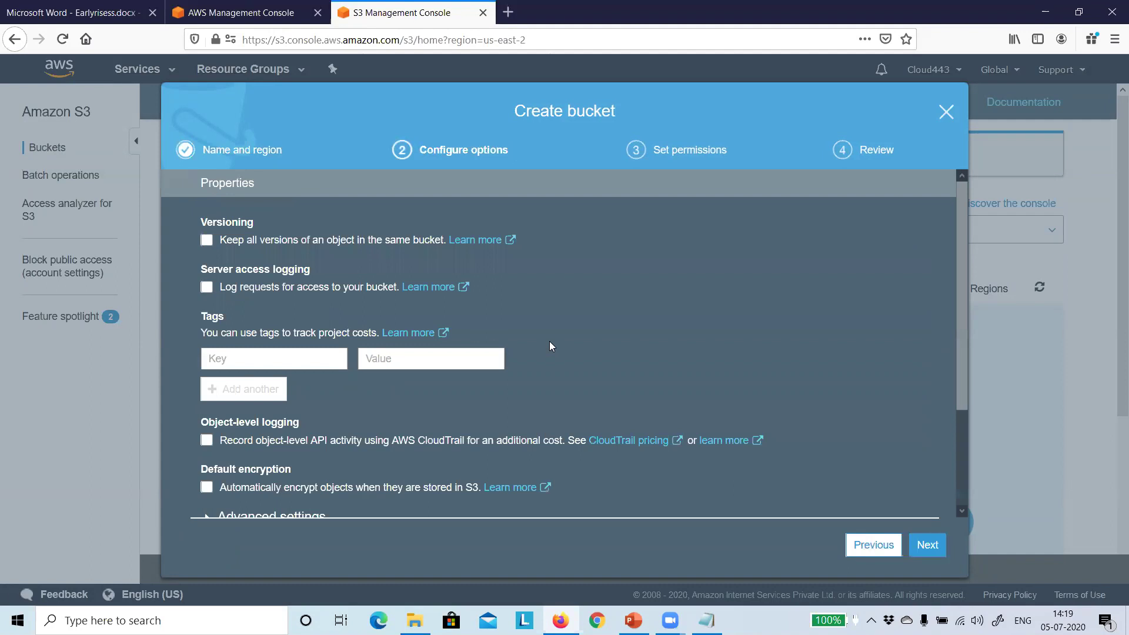
left_click(204, 241)
scroll(472, 403, "down", 3)
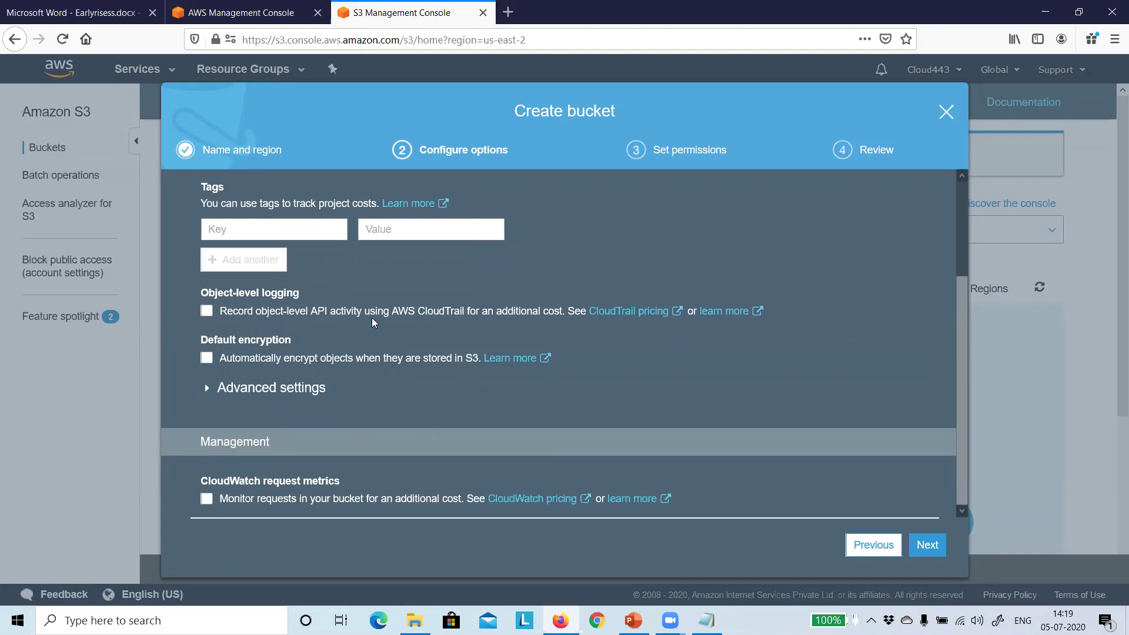
left_click(240, 391)
scroll(314, 472, "down", 1)
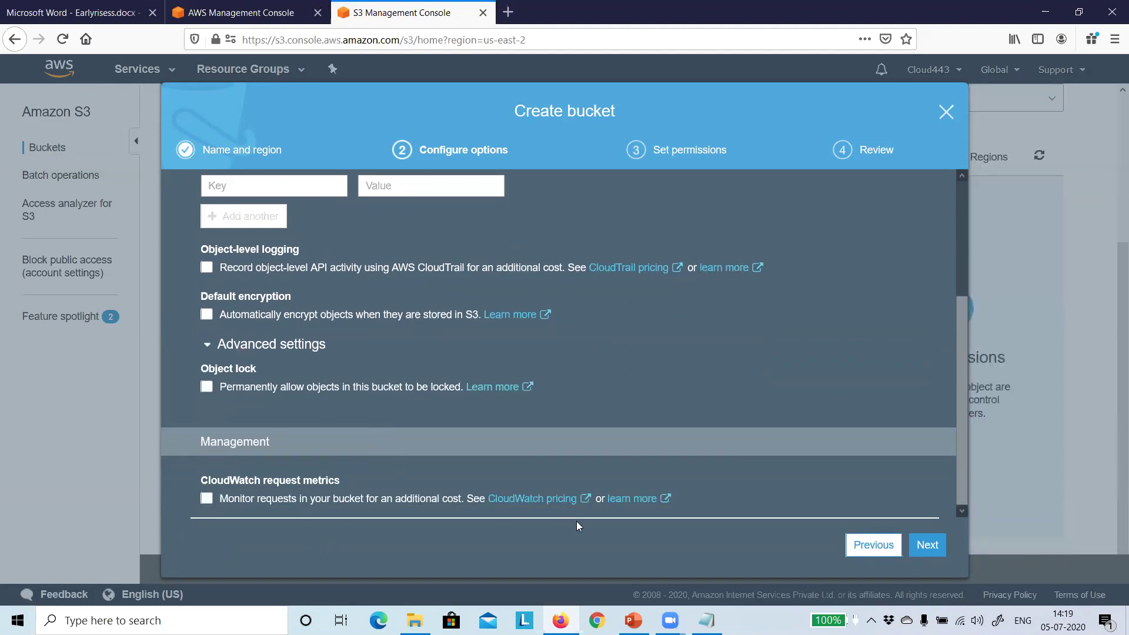
key("Tab")
key("Return")
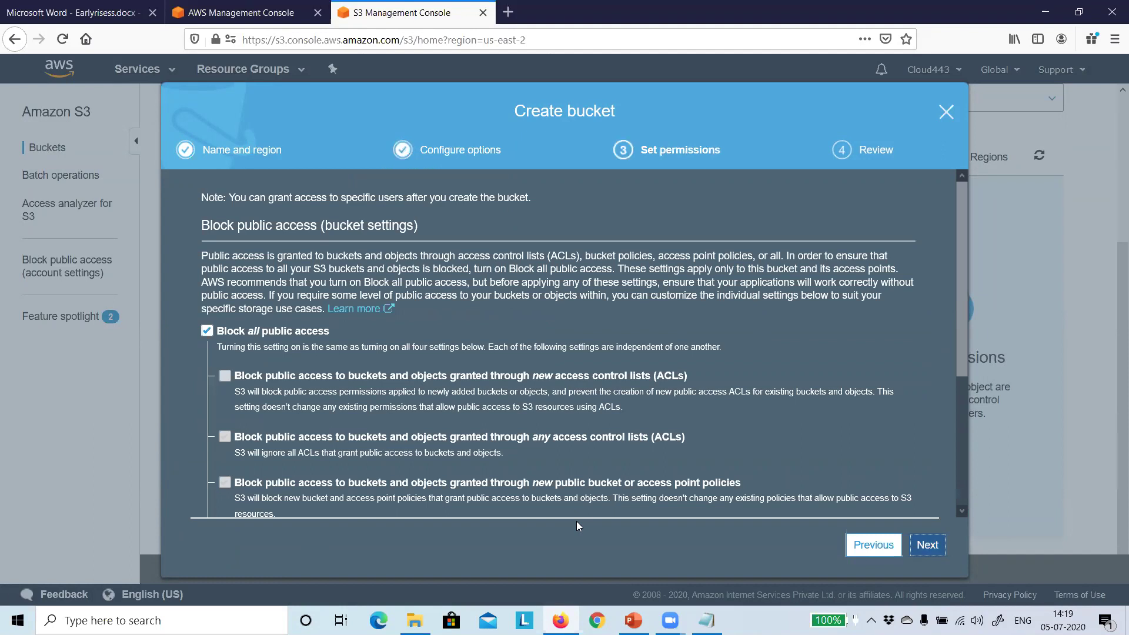
key("shift+Tab")
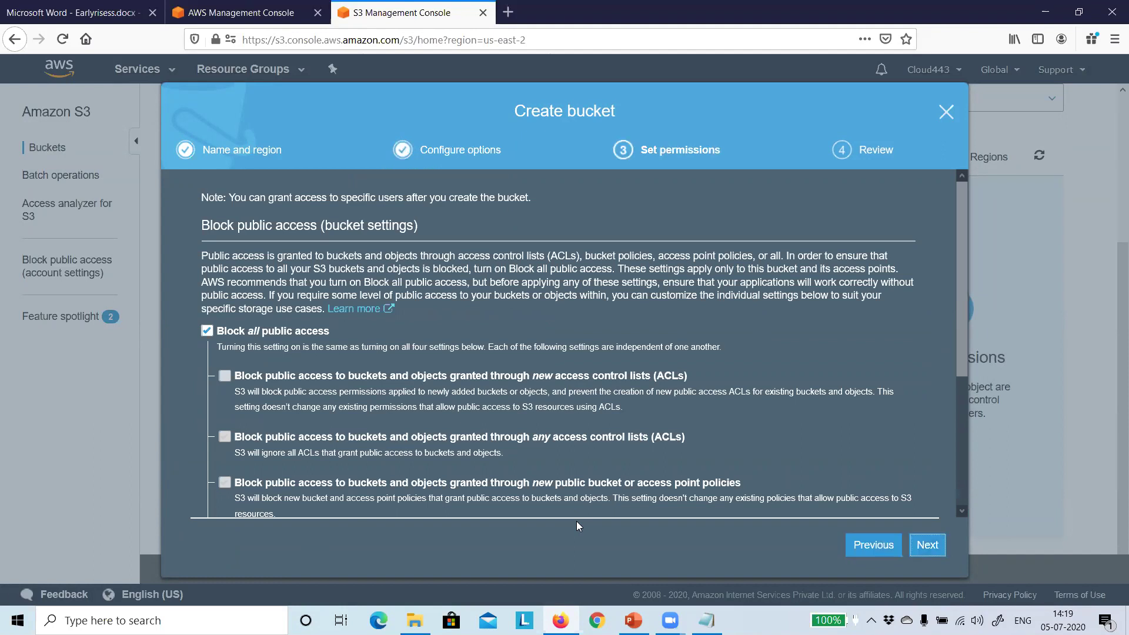
key("Return")
Add a tag to the new bucket with the key Learning and the value Replication
left_click(311, 358)
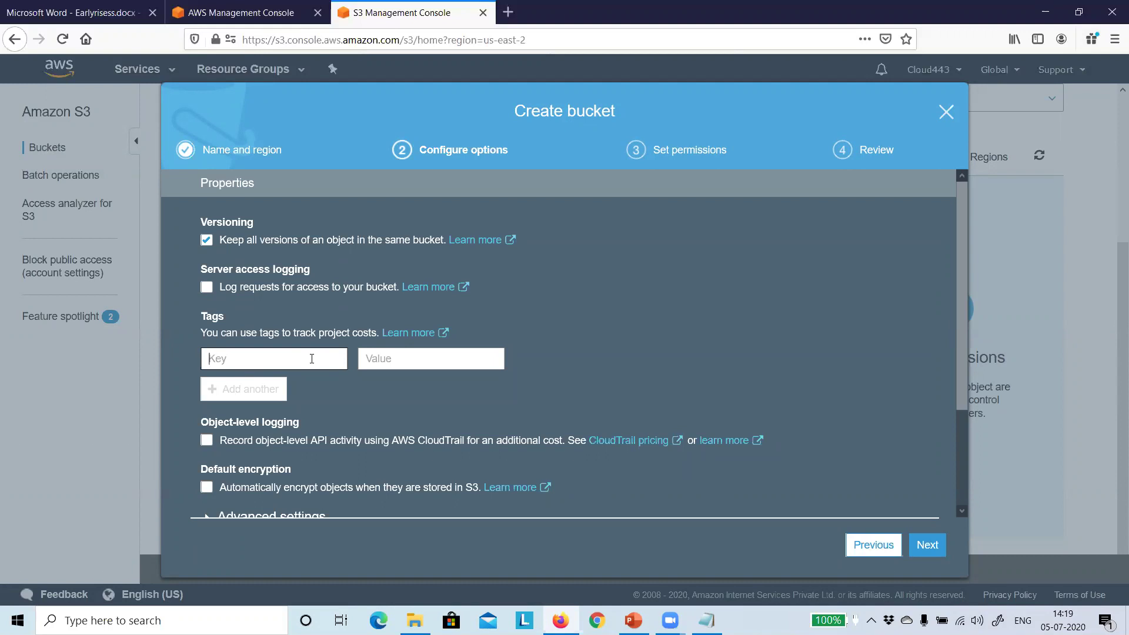
type("Lear")
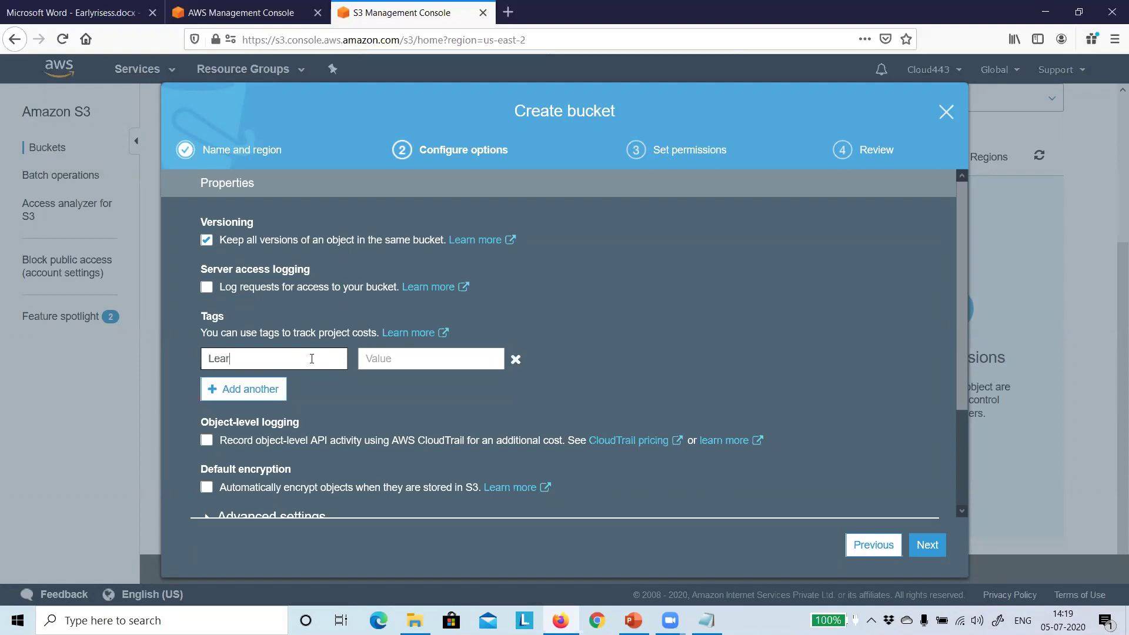
type("ning")
left_click(368, 358)
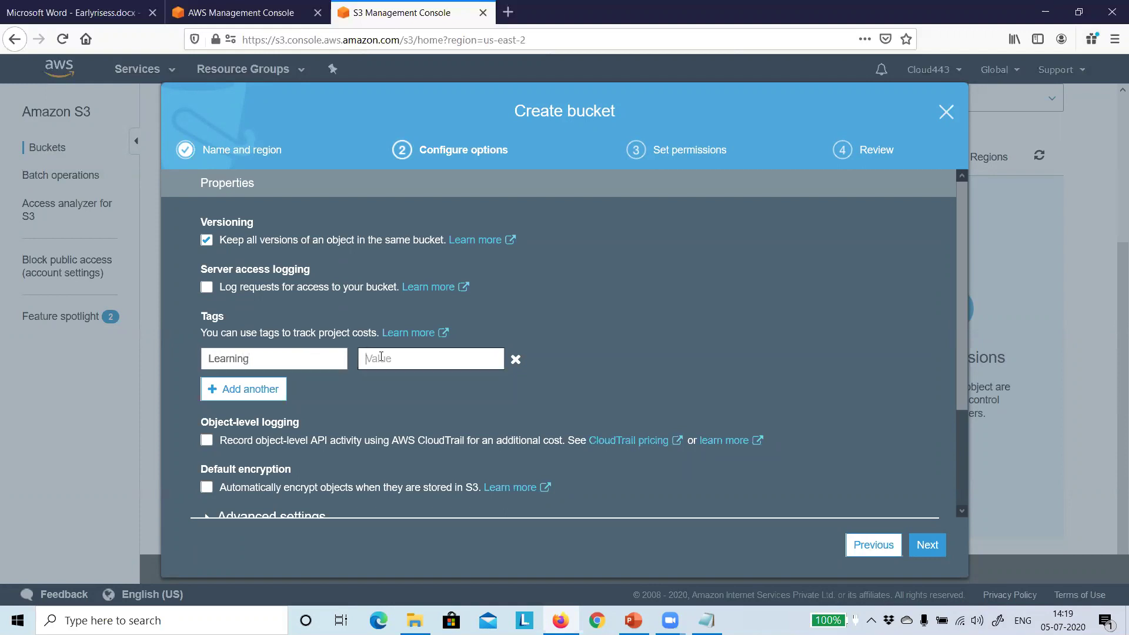
left_click(525, 415)
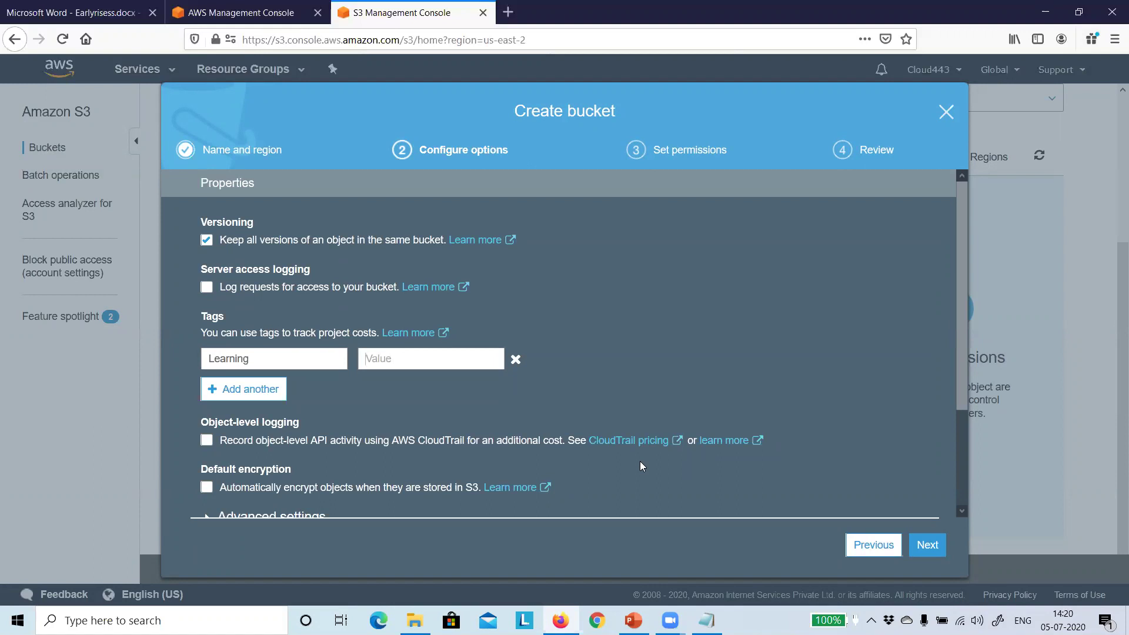
type("Replication")
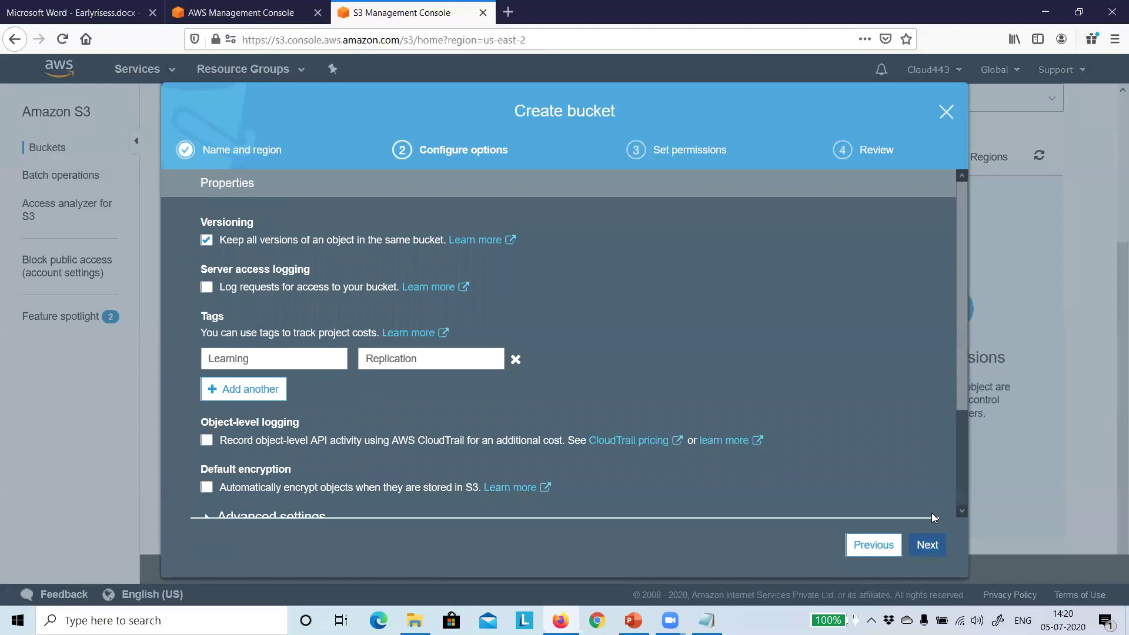
Keep all public access blocked and the default system permissions for the new bucket, and create it
left_click(927, 545)
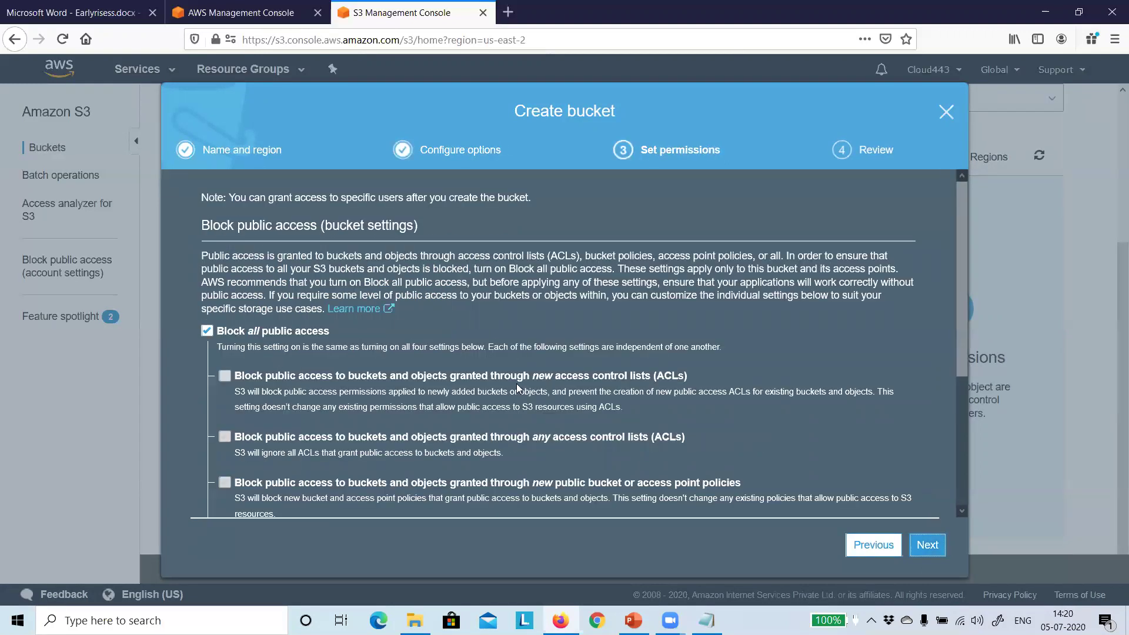
scroll(515, 382, "down", 3)
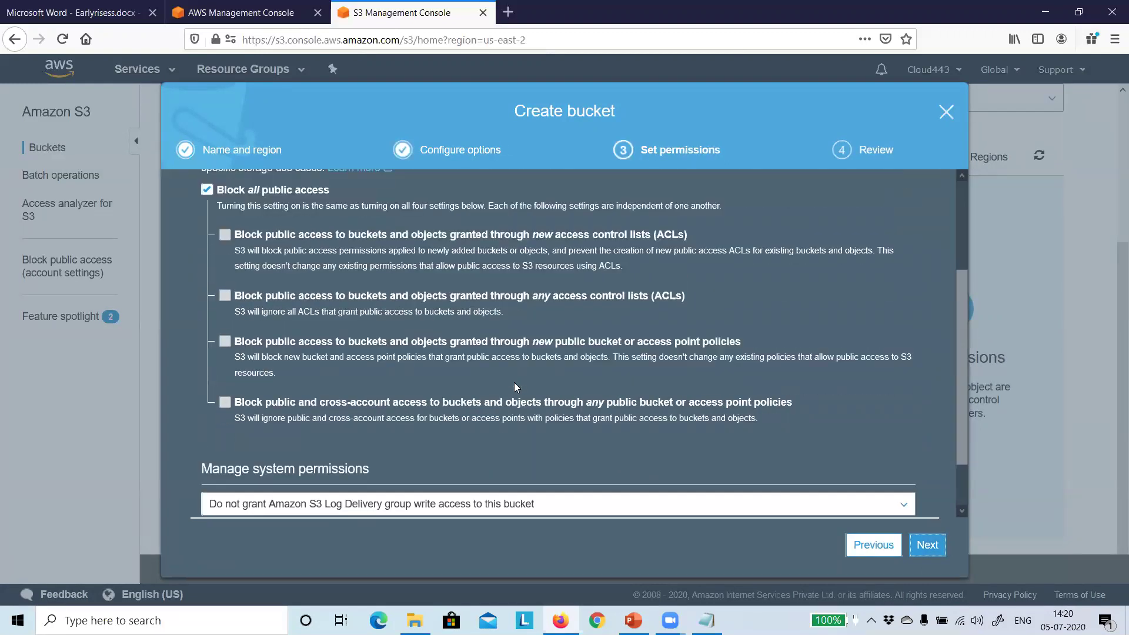
scroll(514, 383, "down", 1)
scroll(514, 382, "up", 3)
scroll(514, 382, "down", 3)
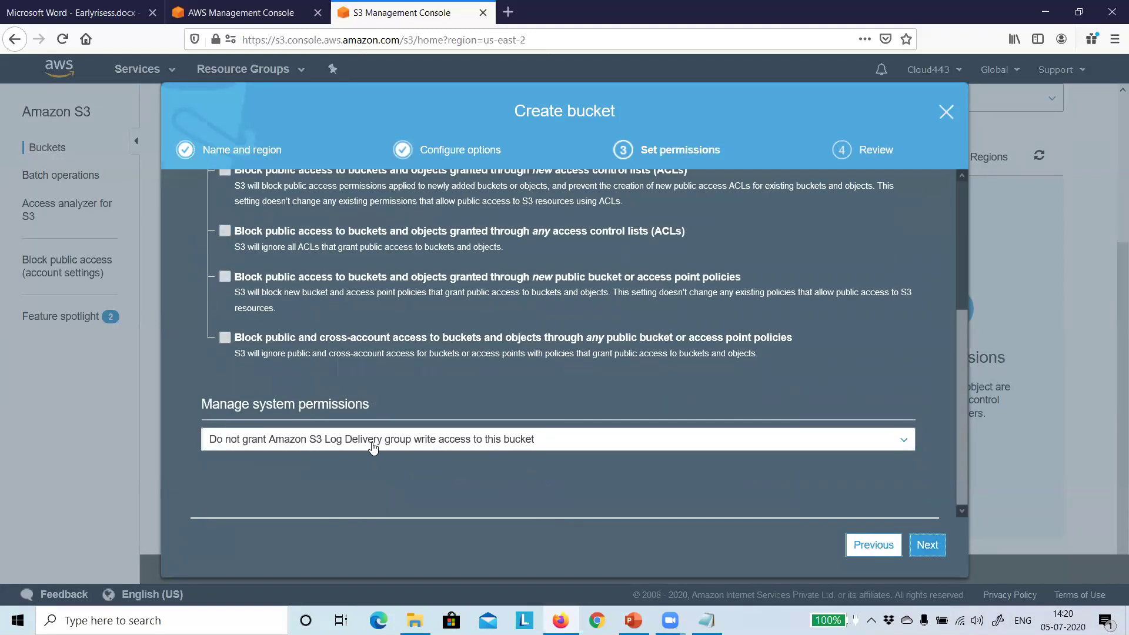
scroll(435, 412, "up", 3)
scroll(428, 426, "down", 3)
scroll(548, 378, "up", 3)
key("Tab")
key("Tab")
key("Return")
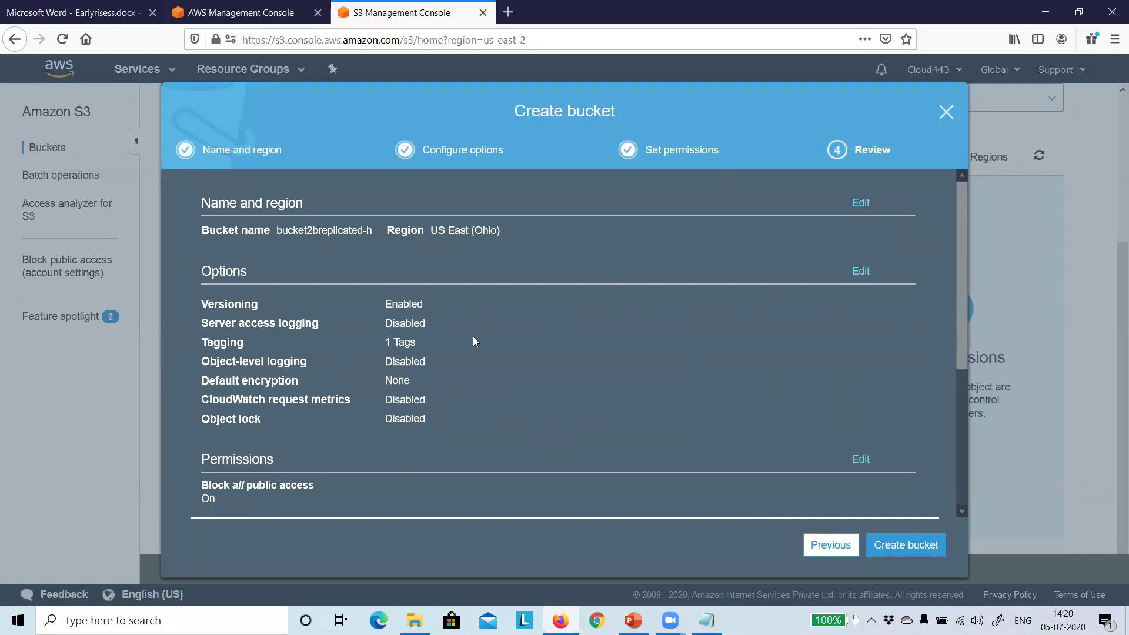
key("Return")
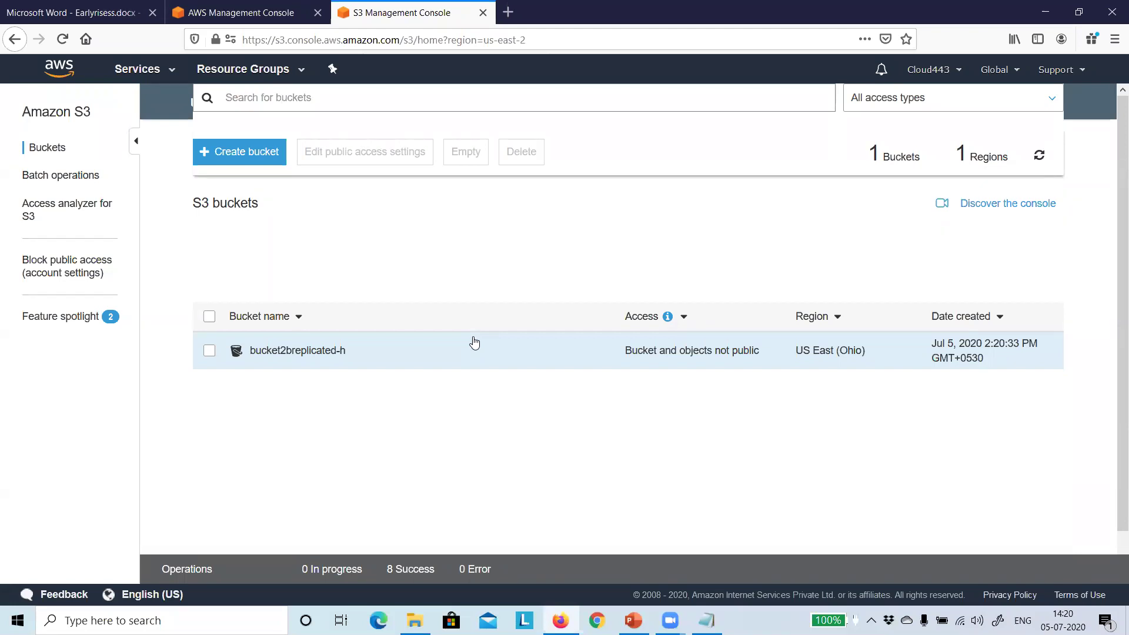
left_click(328, 351)
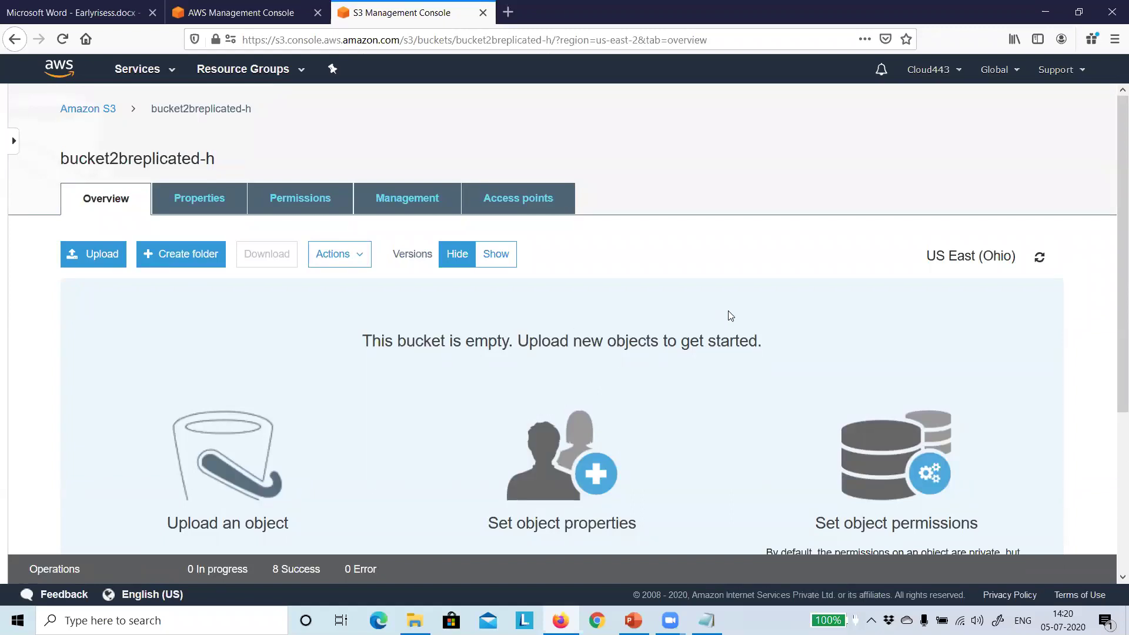
left_click(101, 110)
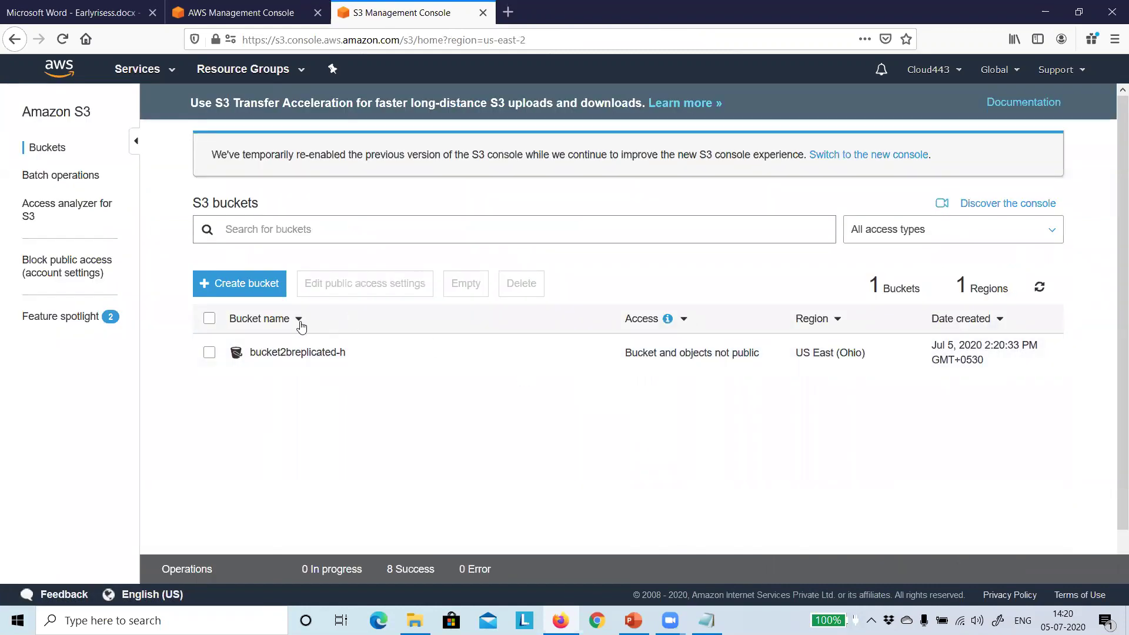
left_click(247, 283)
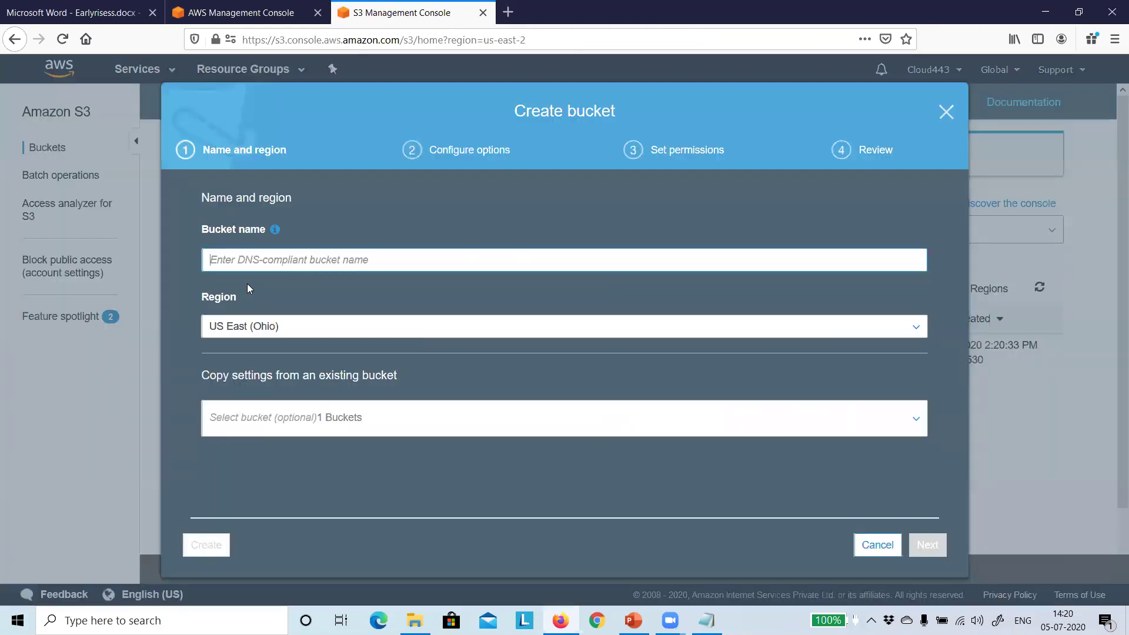
left_click(285, 331)
left_click(292, 188)
left_click(345, 326)
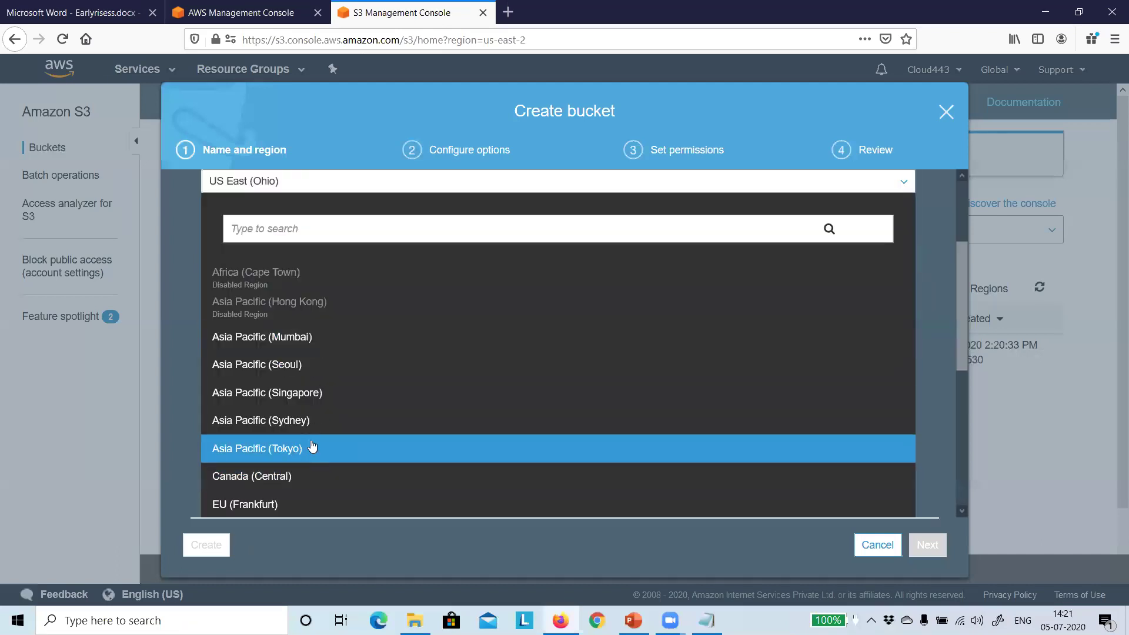
scroll(313, 447, "down", 5)
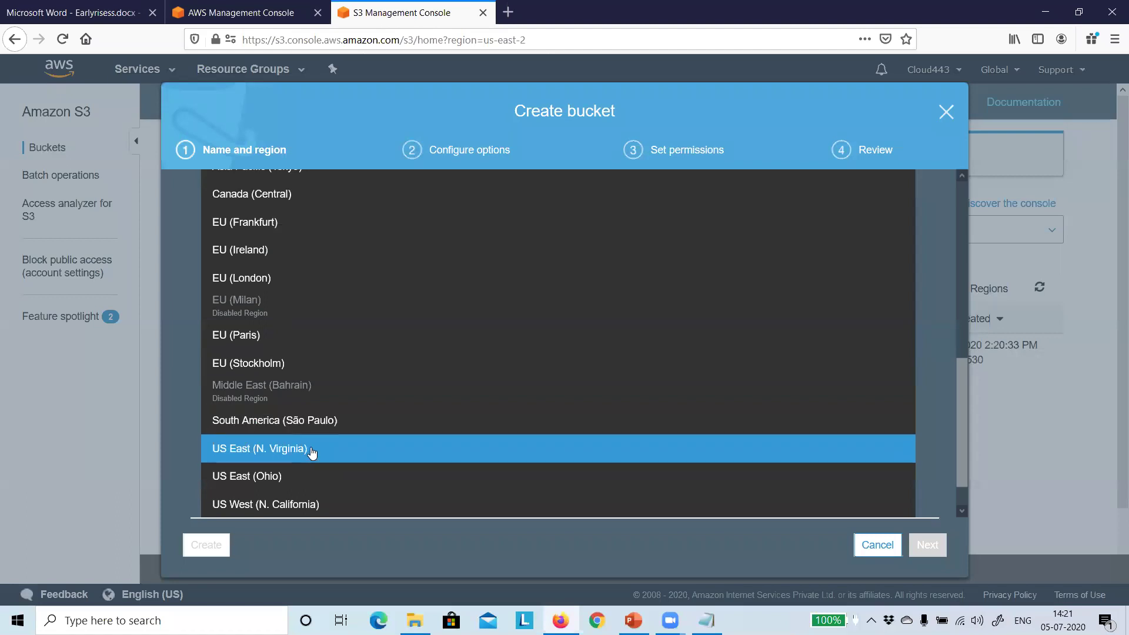
scroll(312, 451, "down", 1)
left_click(312, 418)
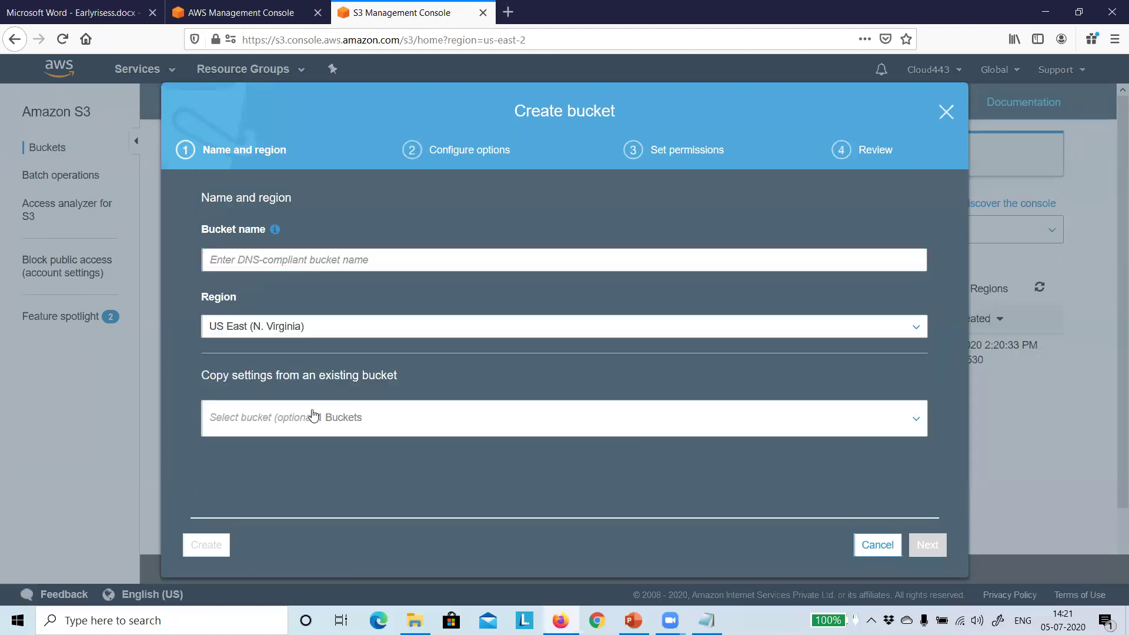
left_click(316, 327)
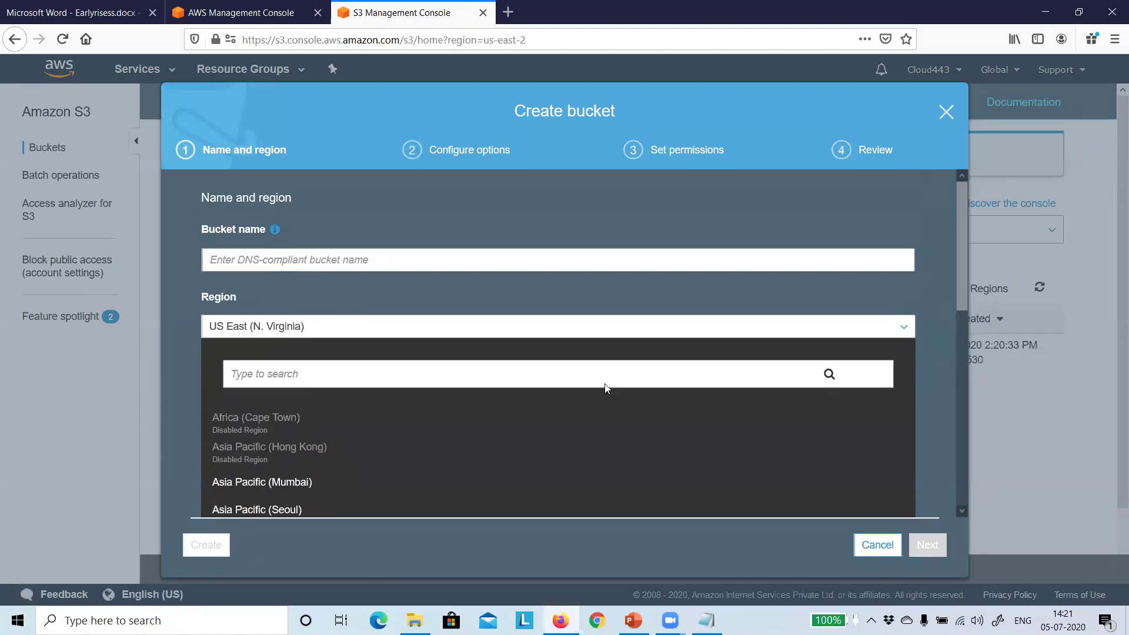
left_click(877, 544)
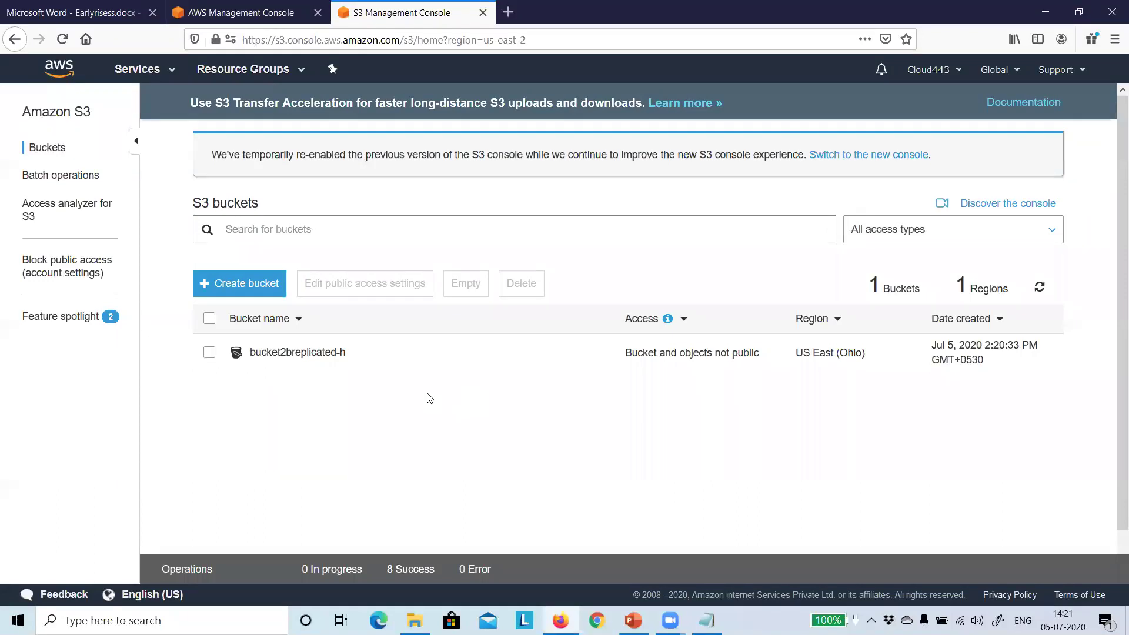
Open bucket2breplicated-h and review its properties, permissions and management settings
left_click(289, 353)
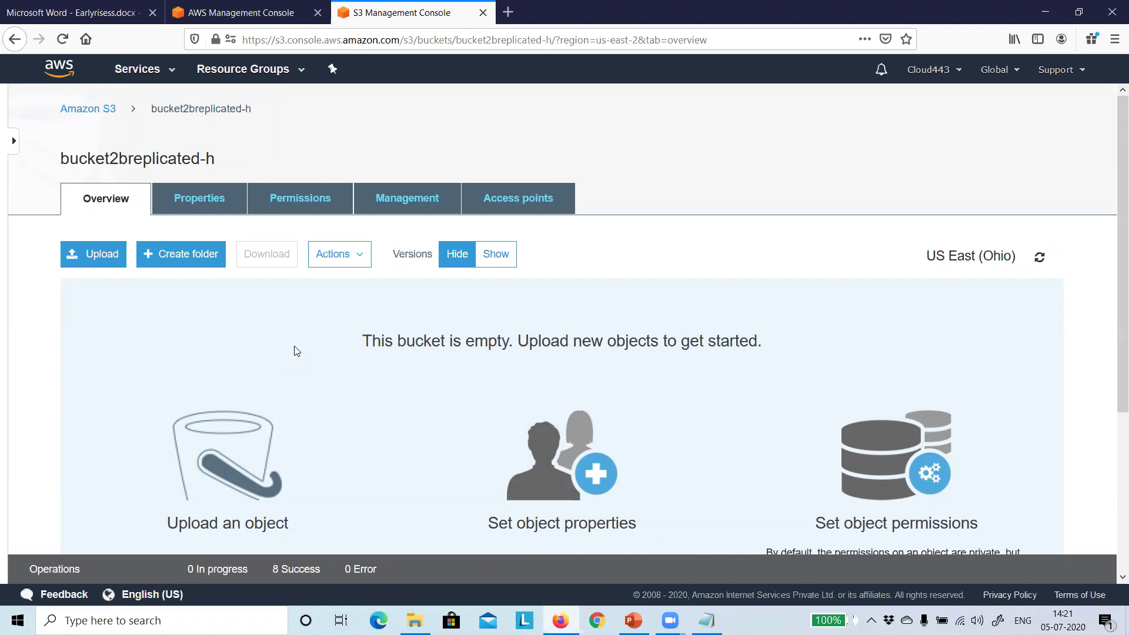
left_click(215, 201)
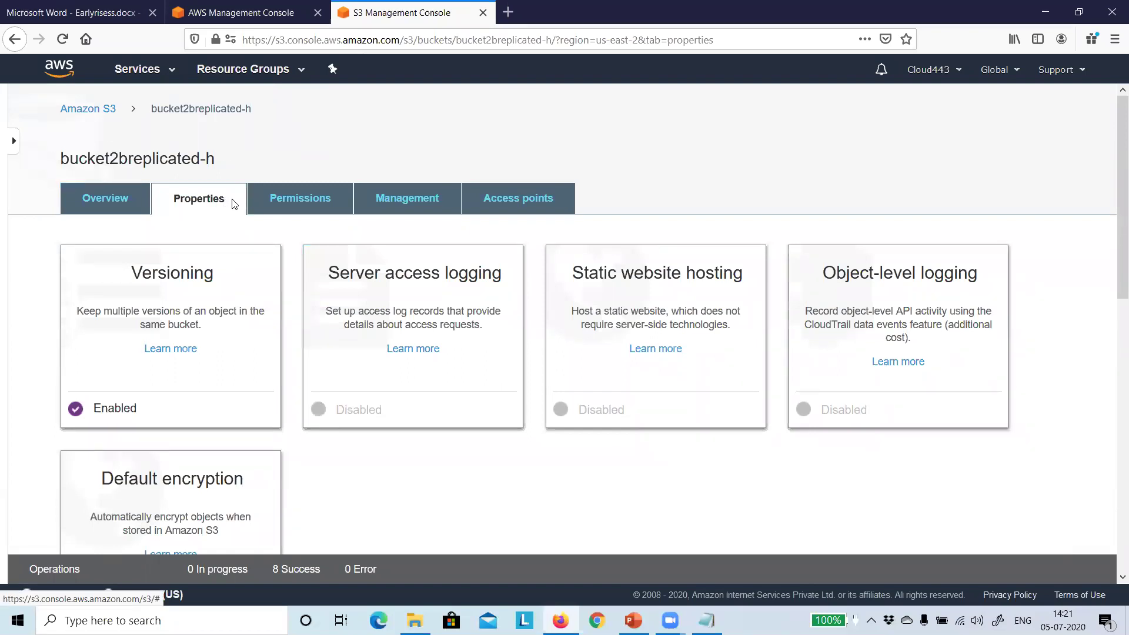
left_click(293, 203)
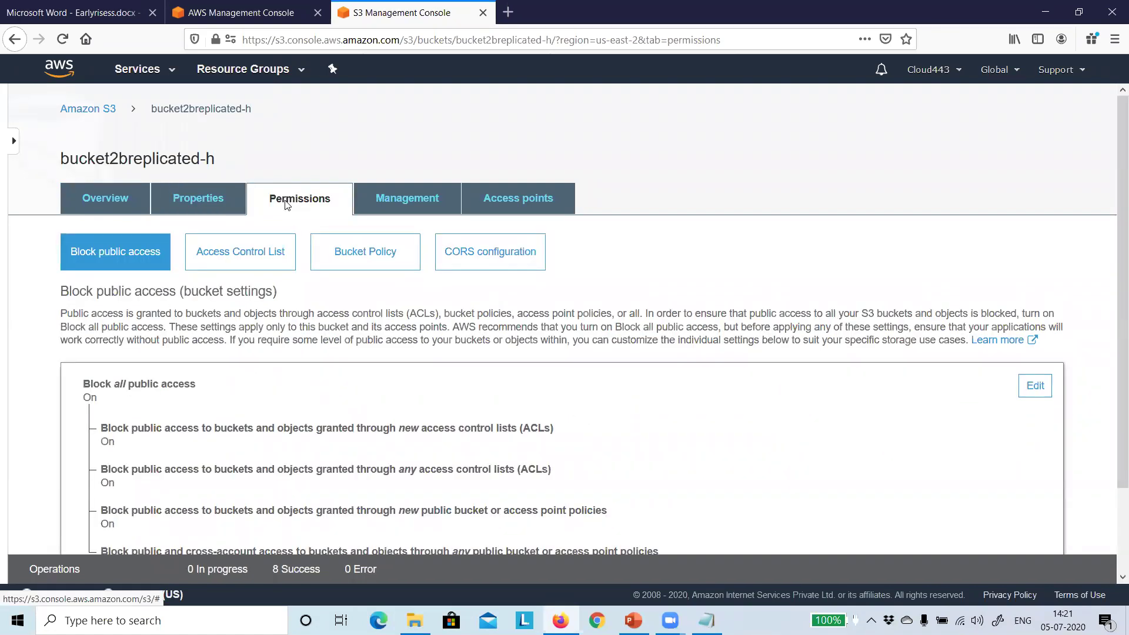
left_click(404, 202)
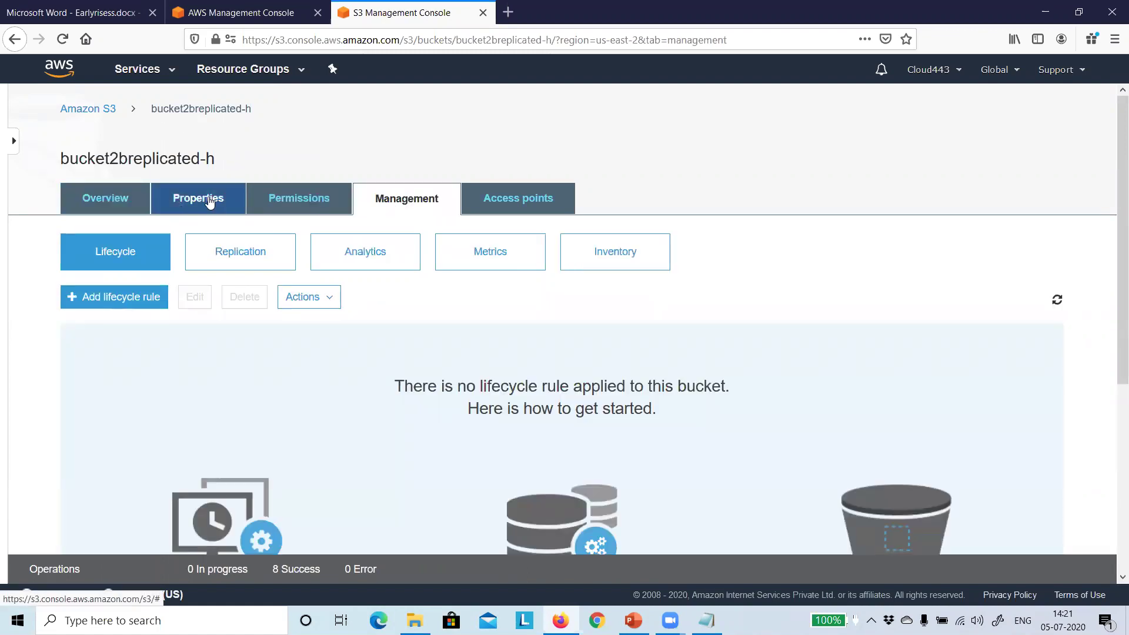
left_click(189, 202)
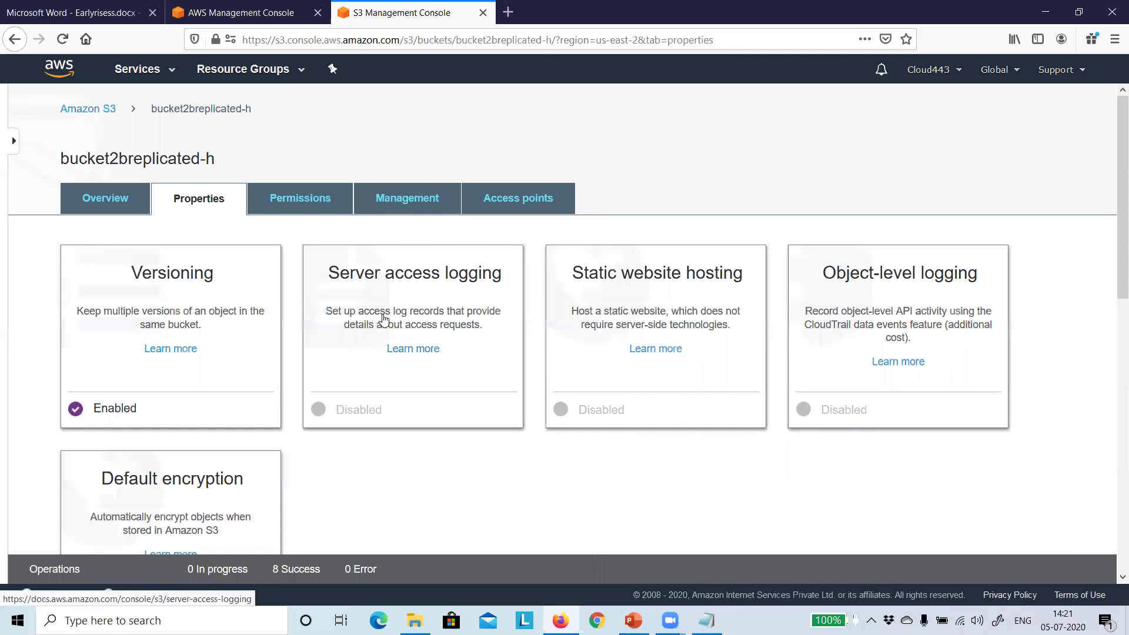
left_click(302, 200)
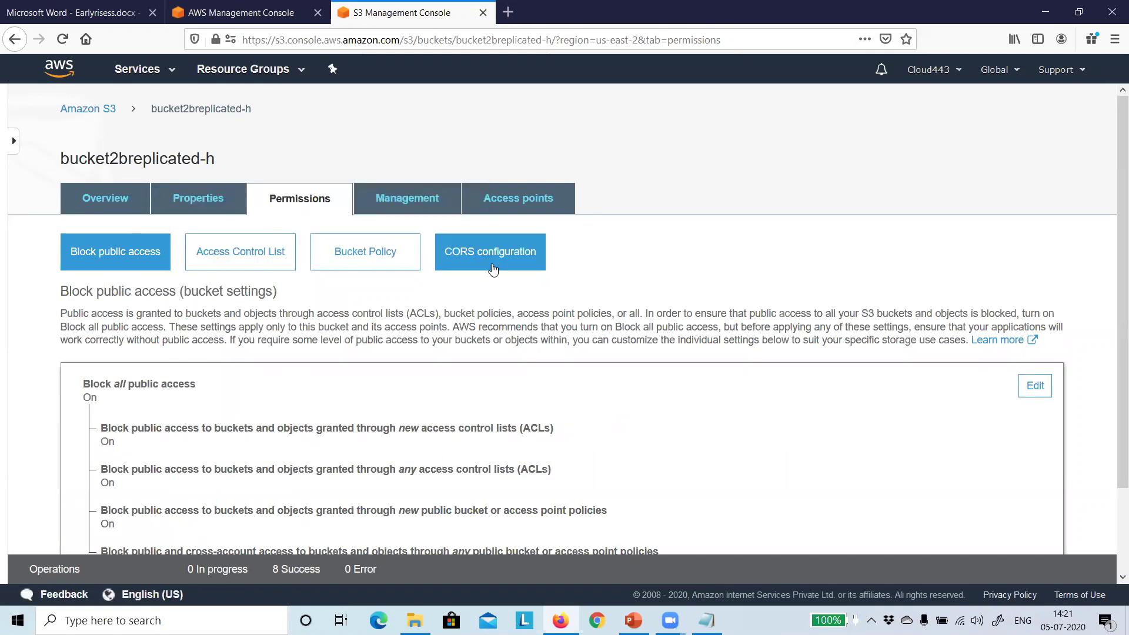
left_click(382, 200)
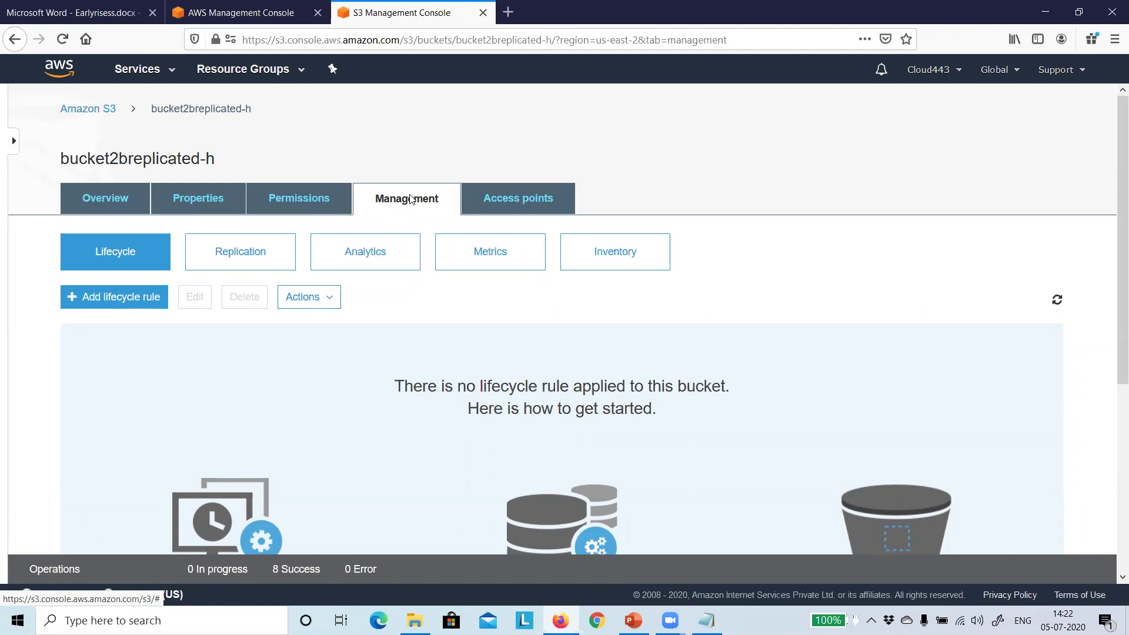
Open the replication settings of bucket2breplicated-h and read the descriptions of cross-region and same-region replication
left_click(241, 254)
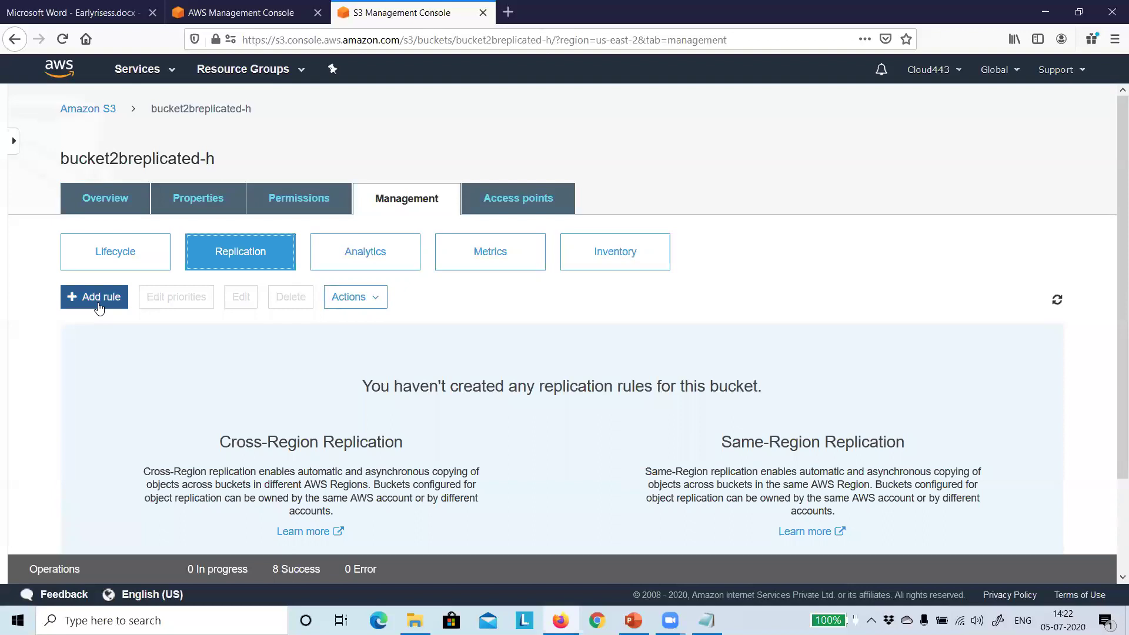
scroll(394, 422, "down", 3)
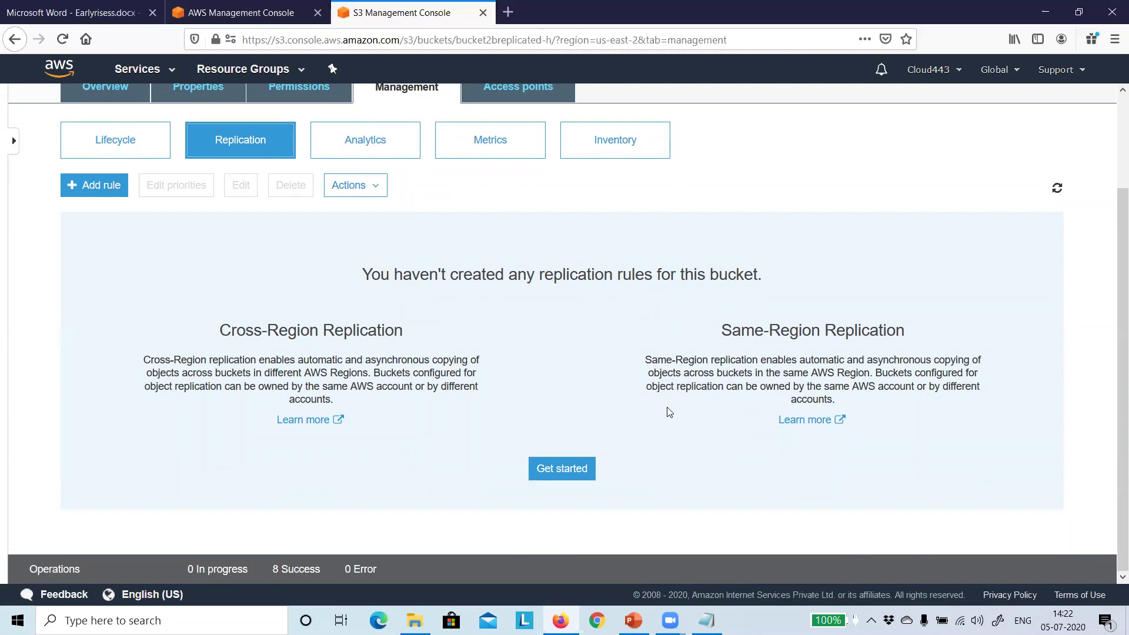
scroll(670, 412, "up", 2)
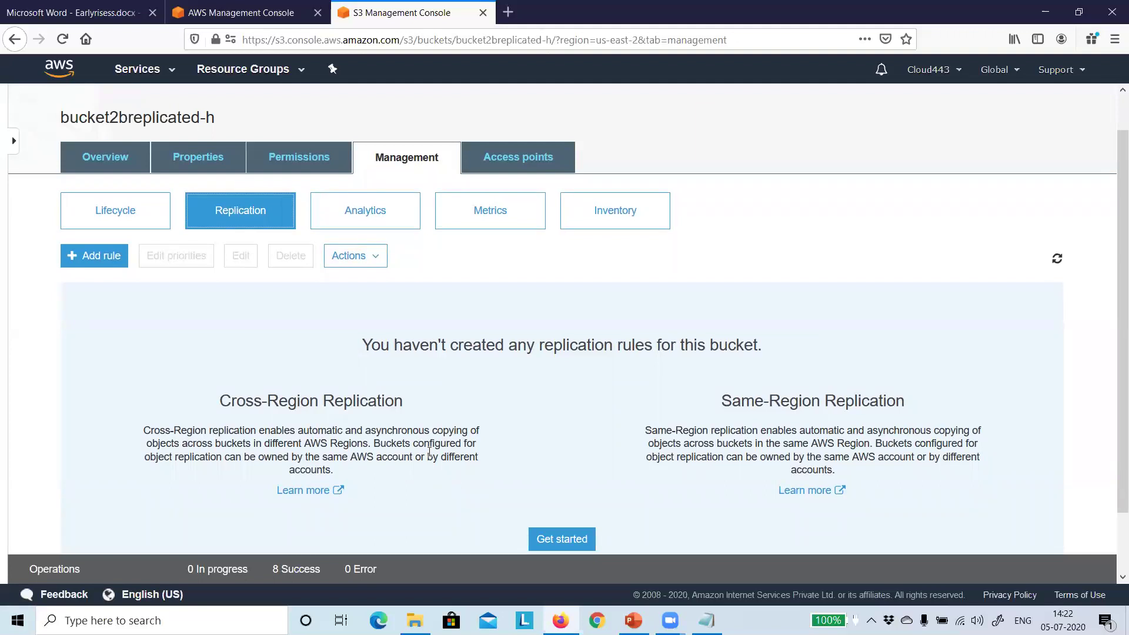
scroll(421, 448, "up", 1)
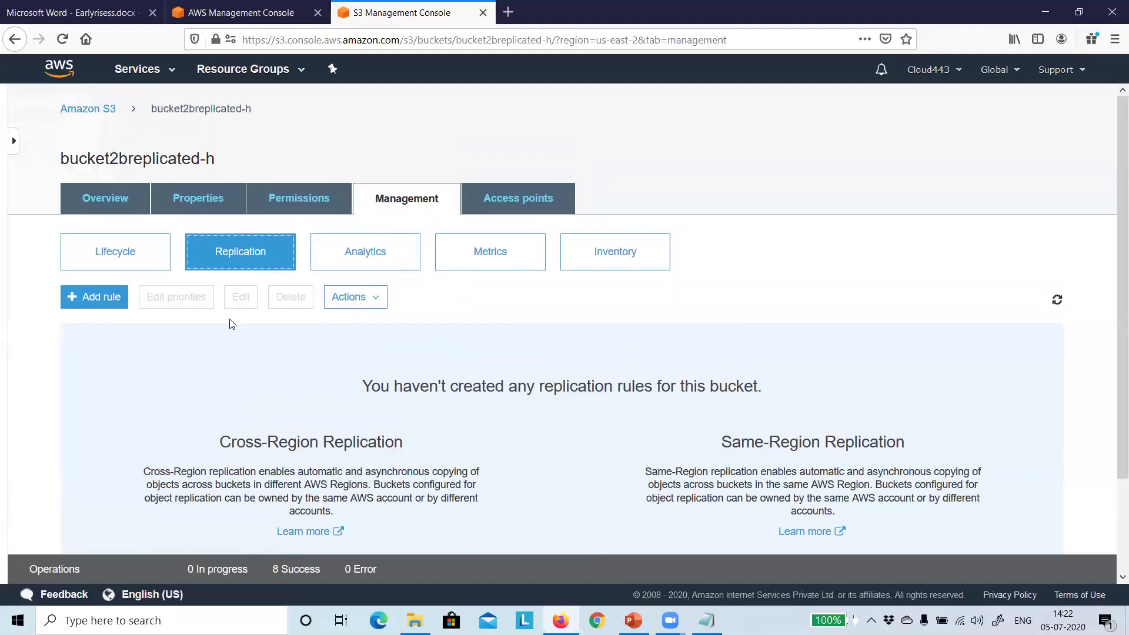
left_click(85, 301)
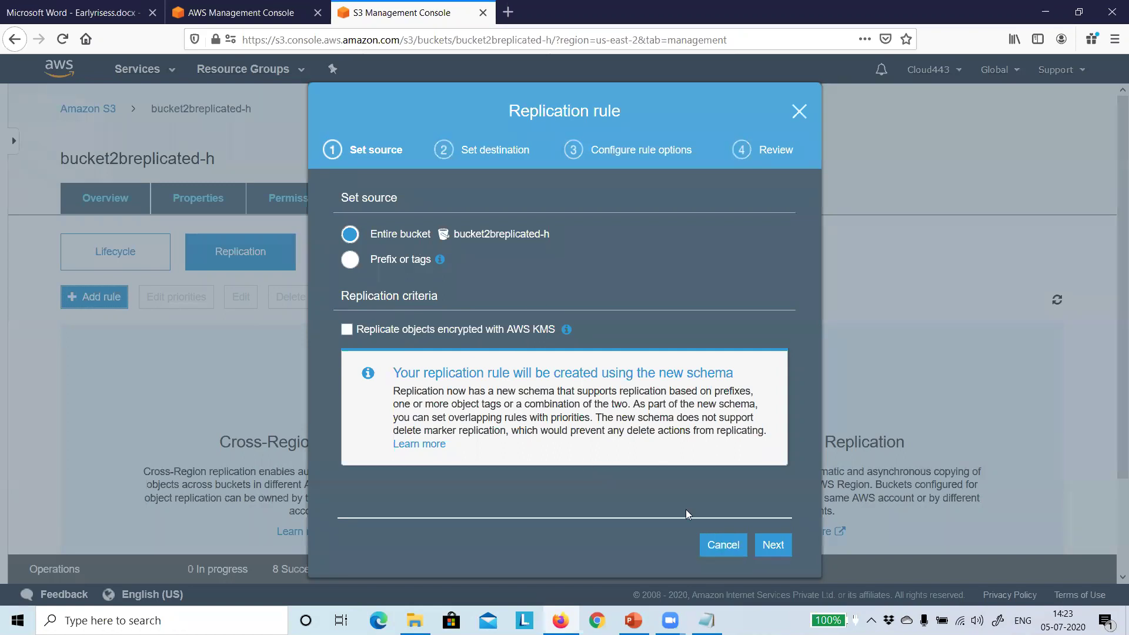
key("Return")
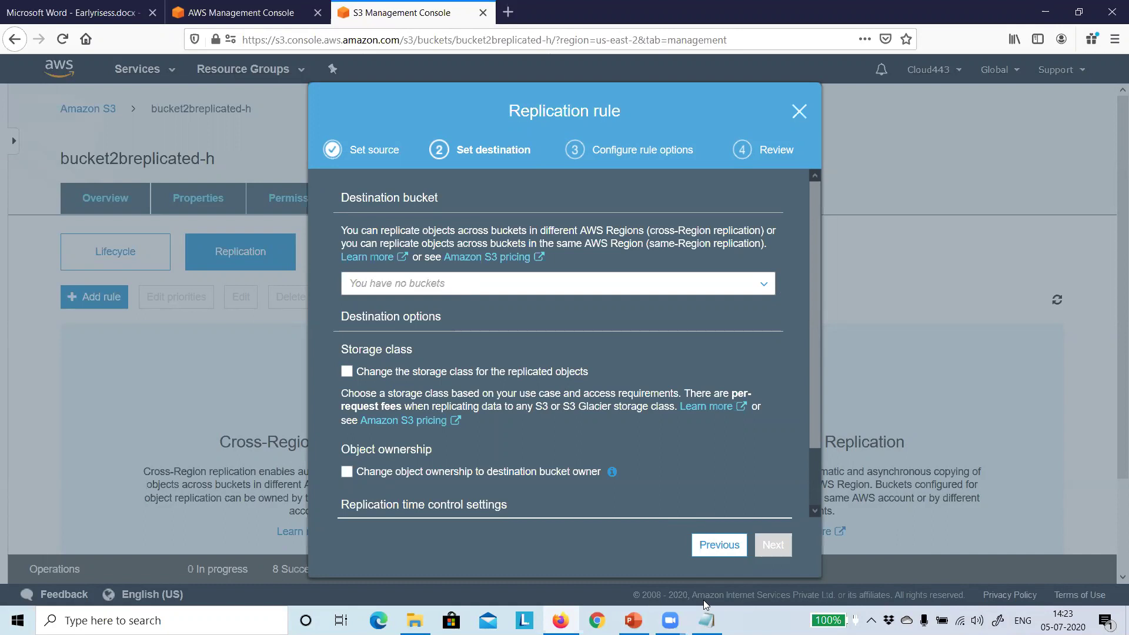
left_click(799, 112)
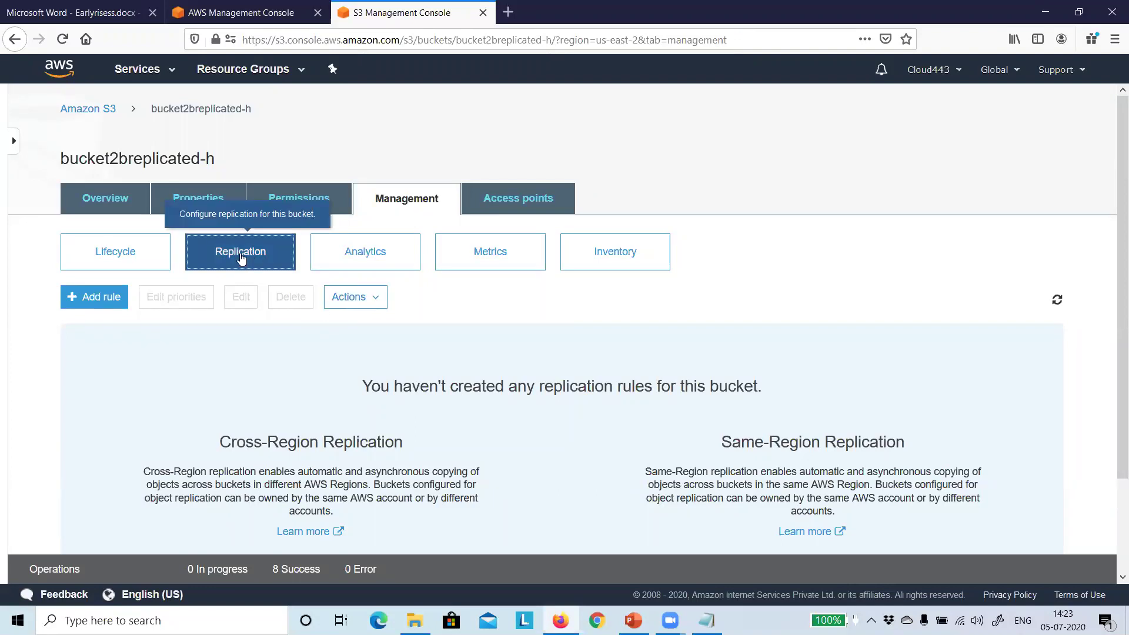
left_click(99, 300)
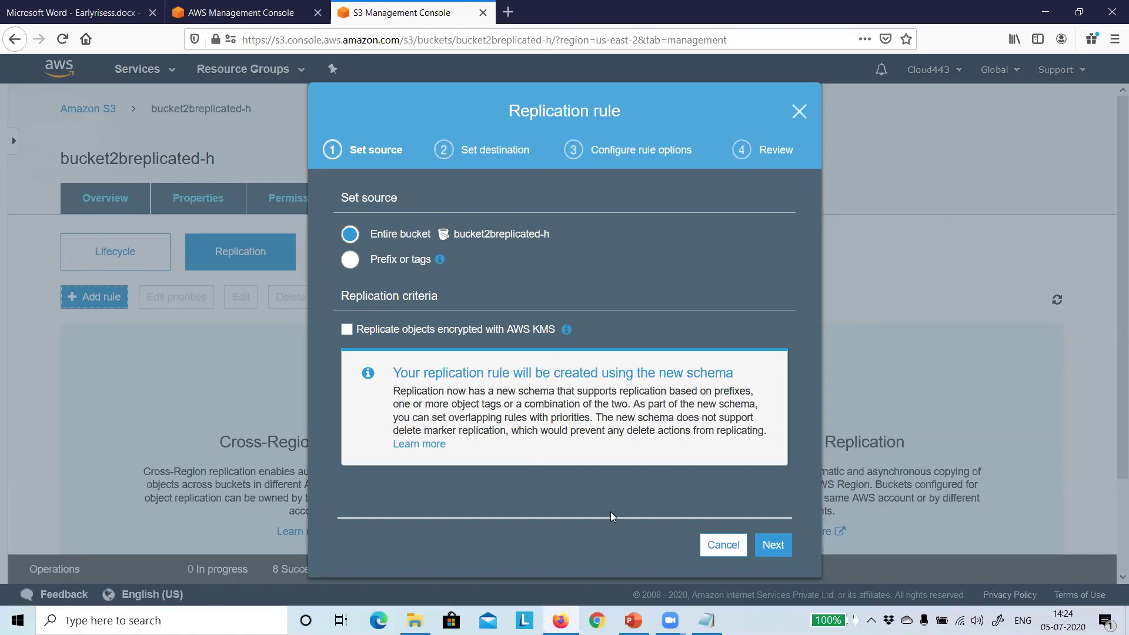
key("Return")
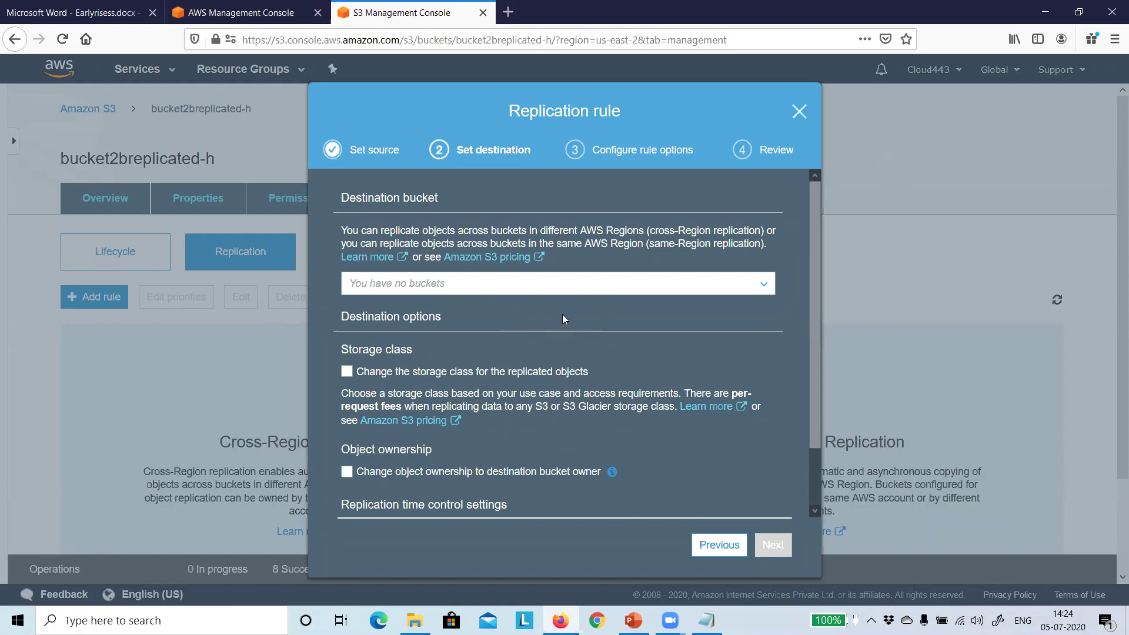
left_click(800, 112)
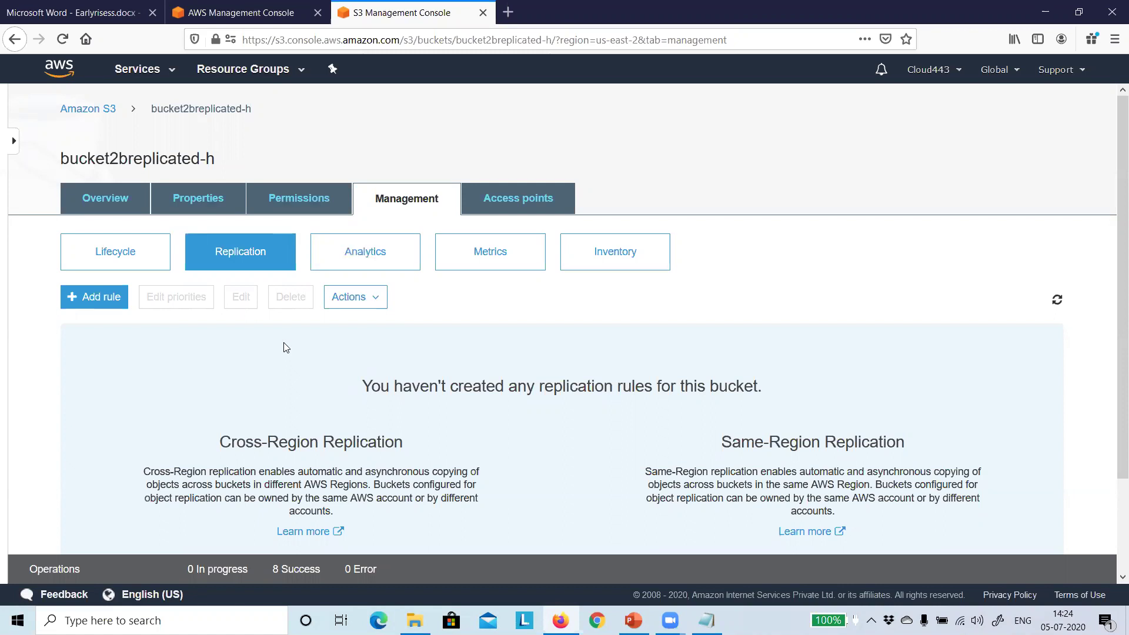
left_click(376, 304)
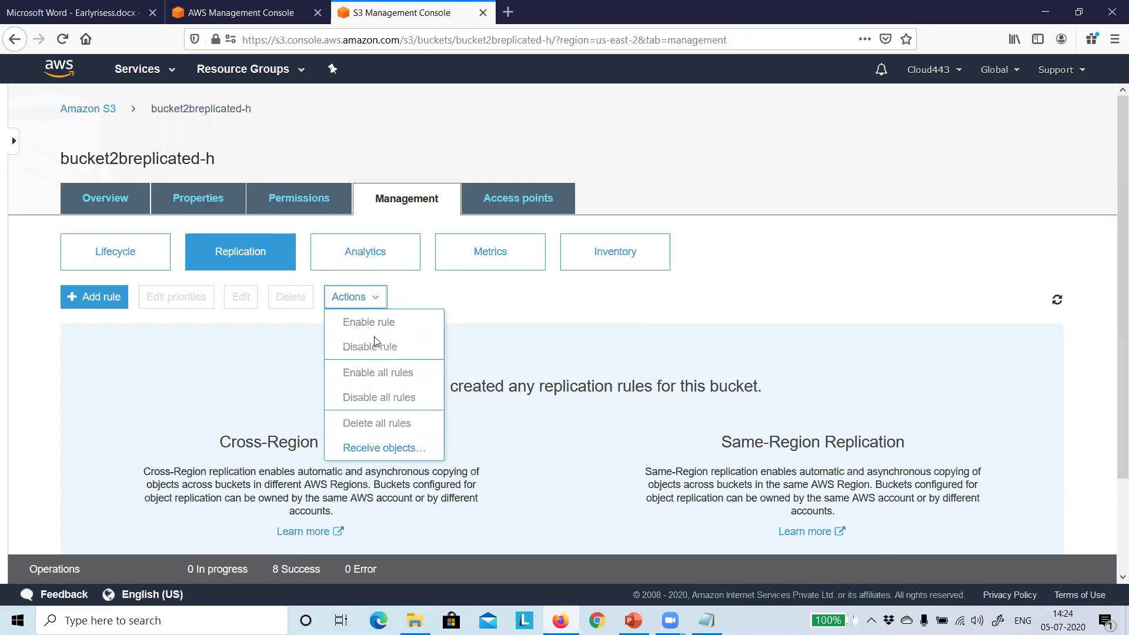
left_click(210, 381)
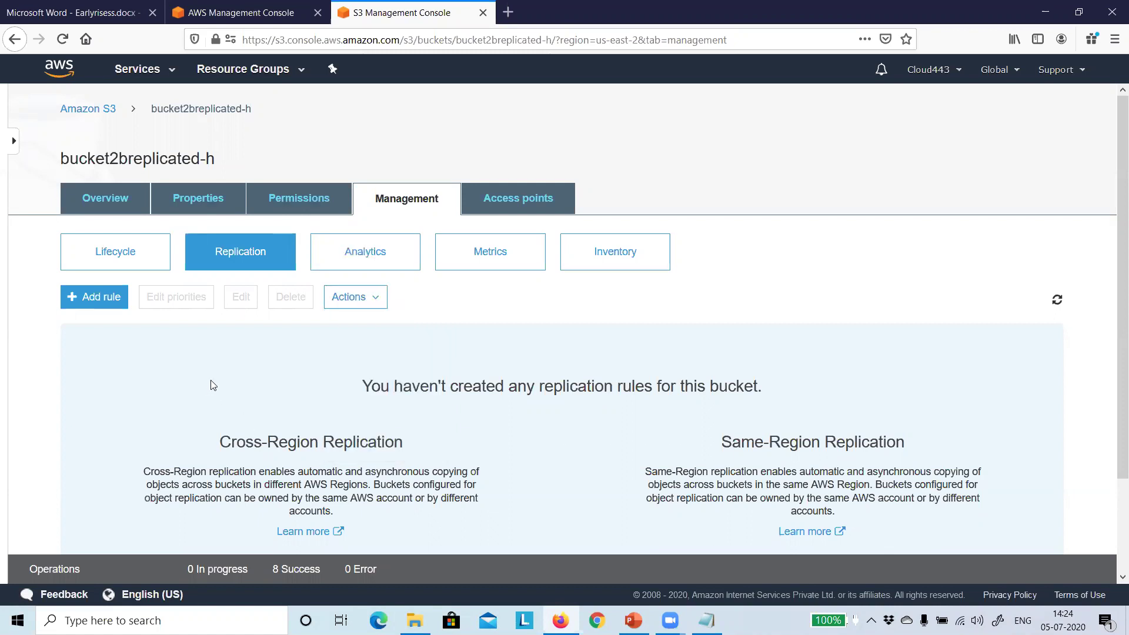
left_click(285, 207)
left_click(195, 201)
left_click(100, 200)
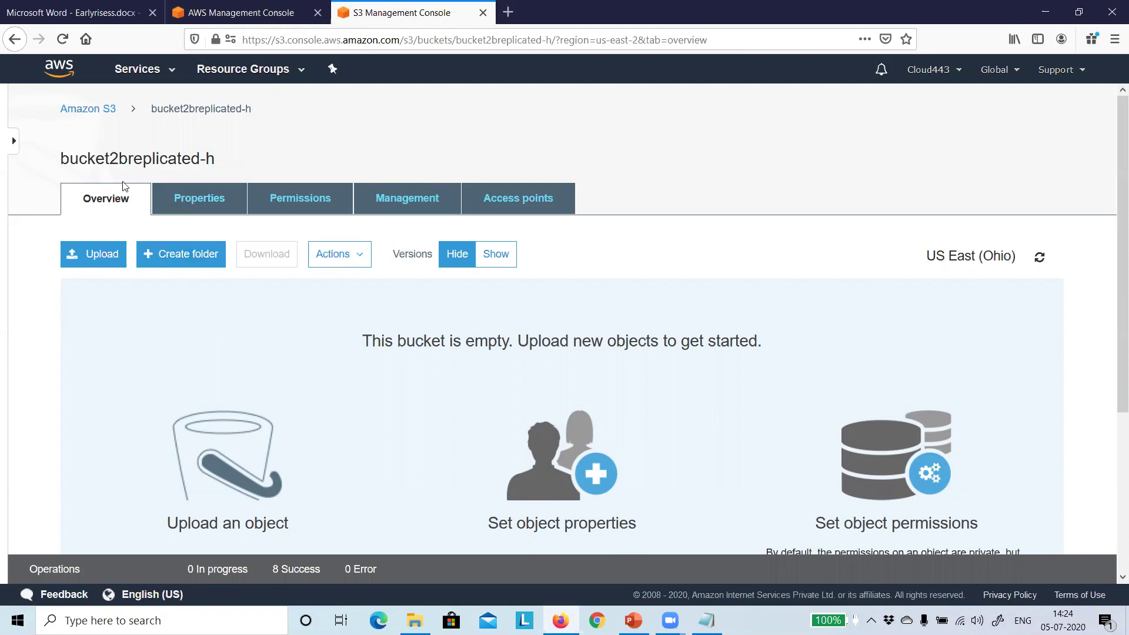
left_click(110, 113)
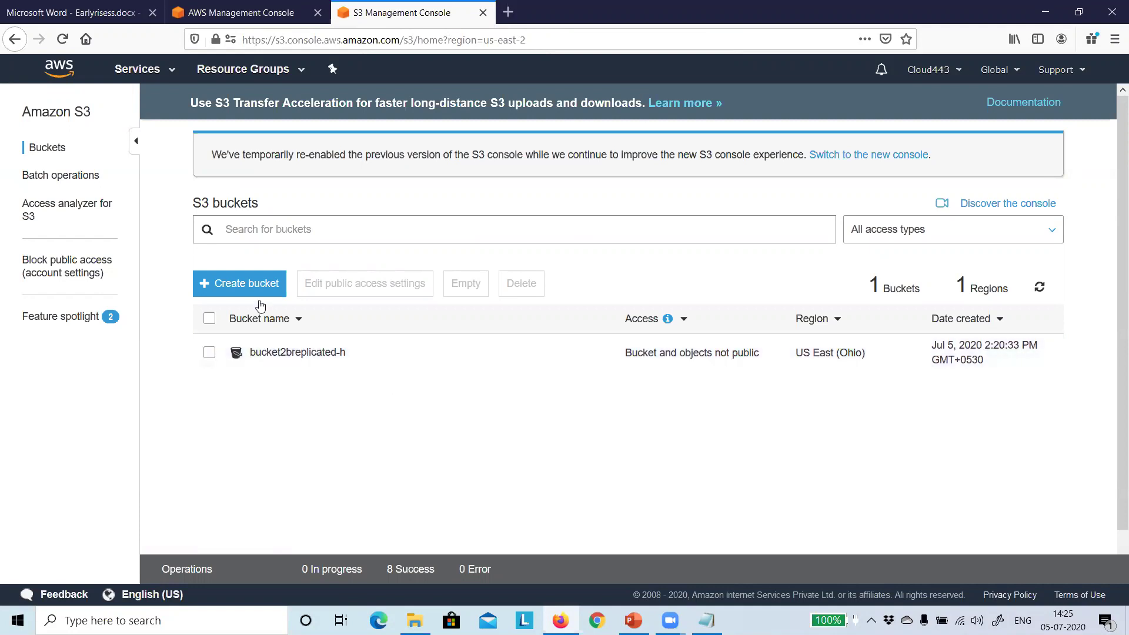
left_click(234, 285)
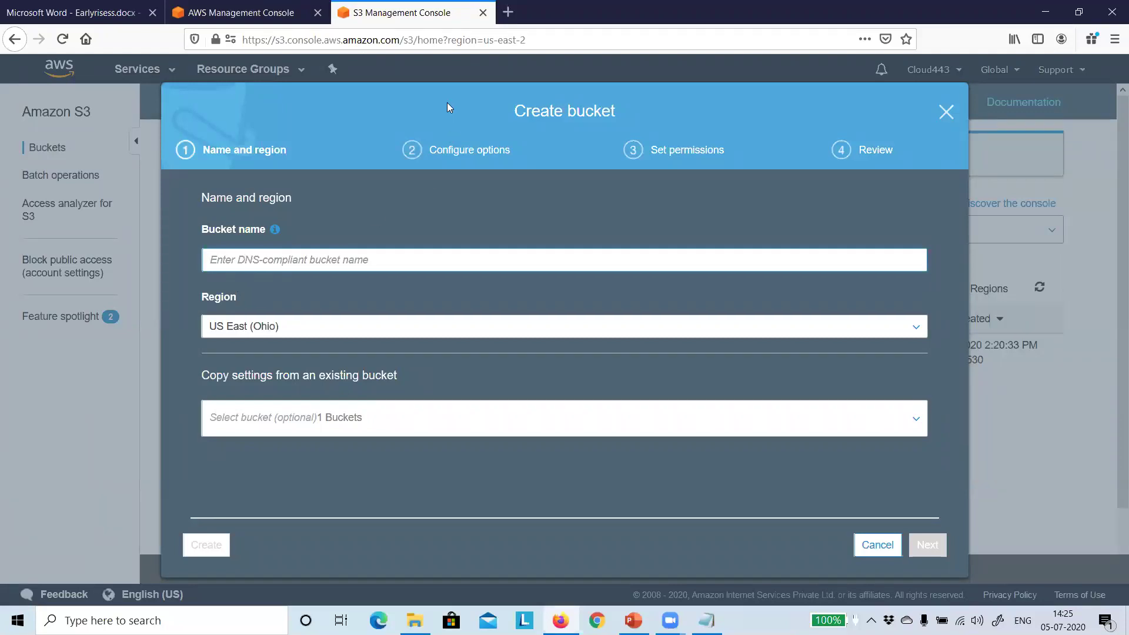
left_click(947, 112)
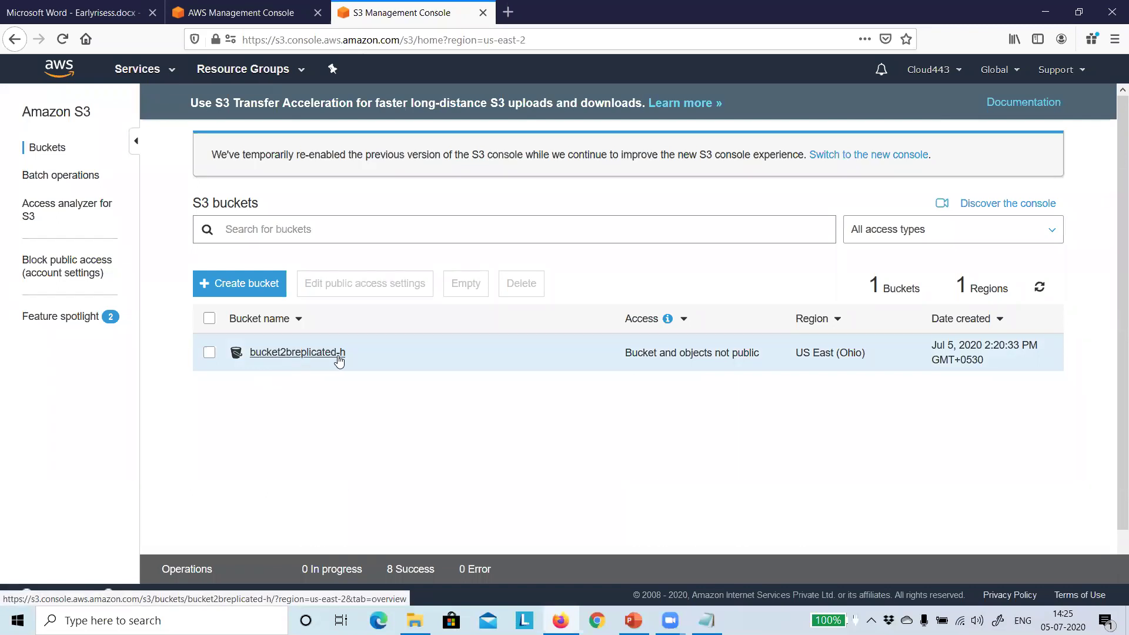
left_click(246, 285)
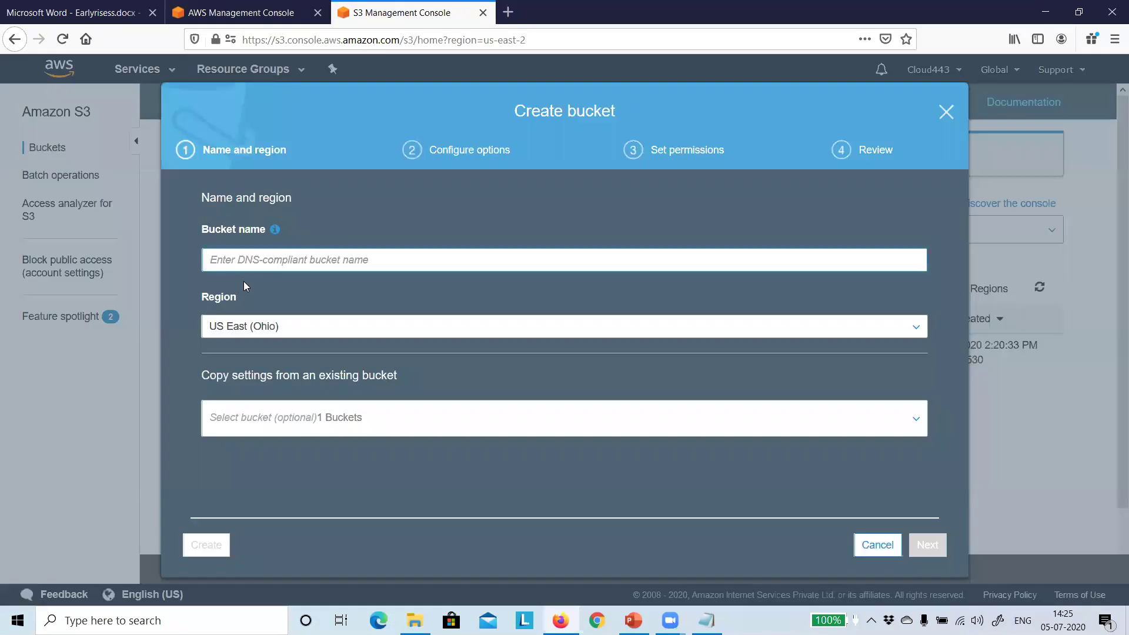
type("destinati")
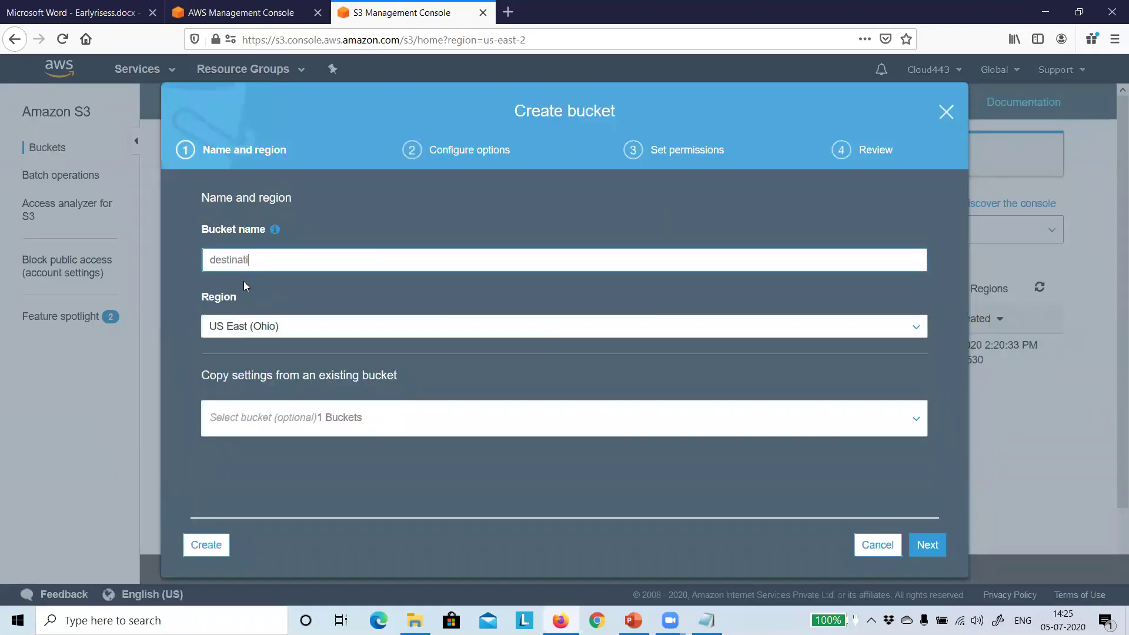
type("on-")
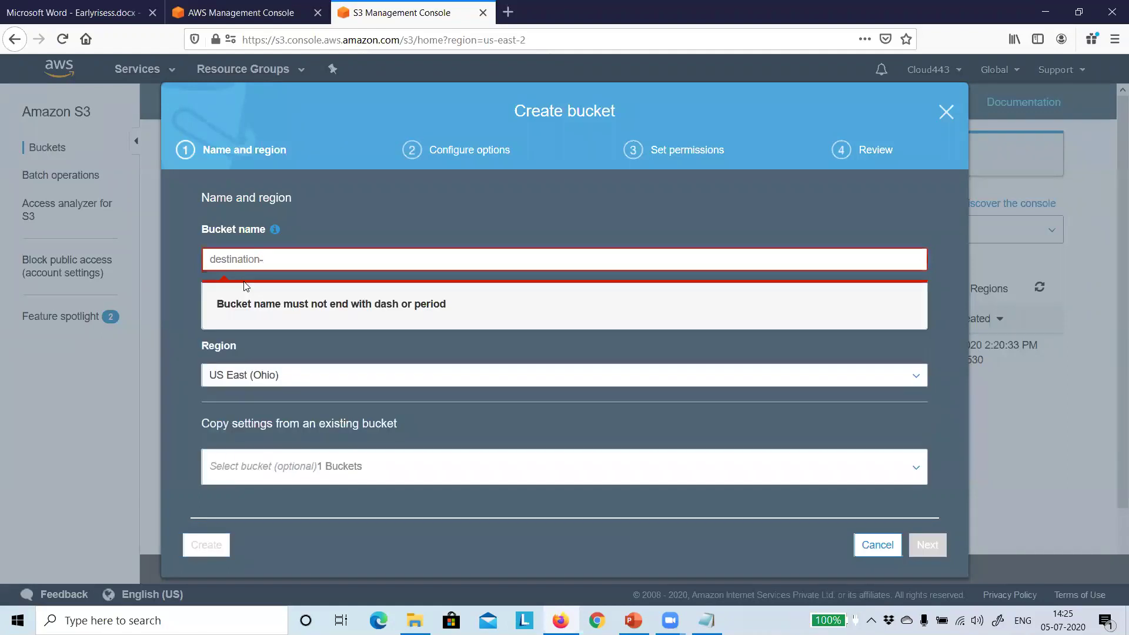
type("h")
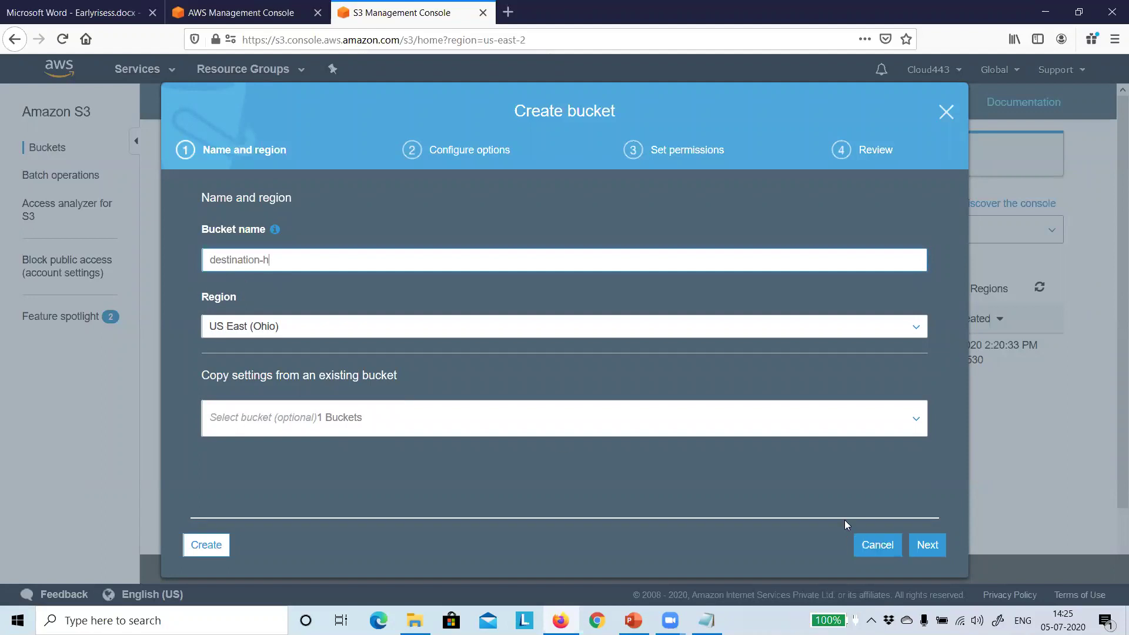
left_click(877, 544)
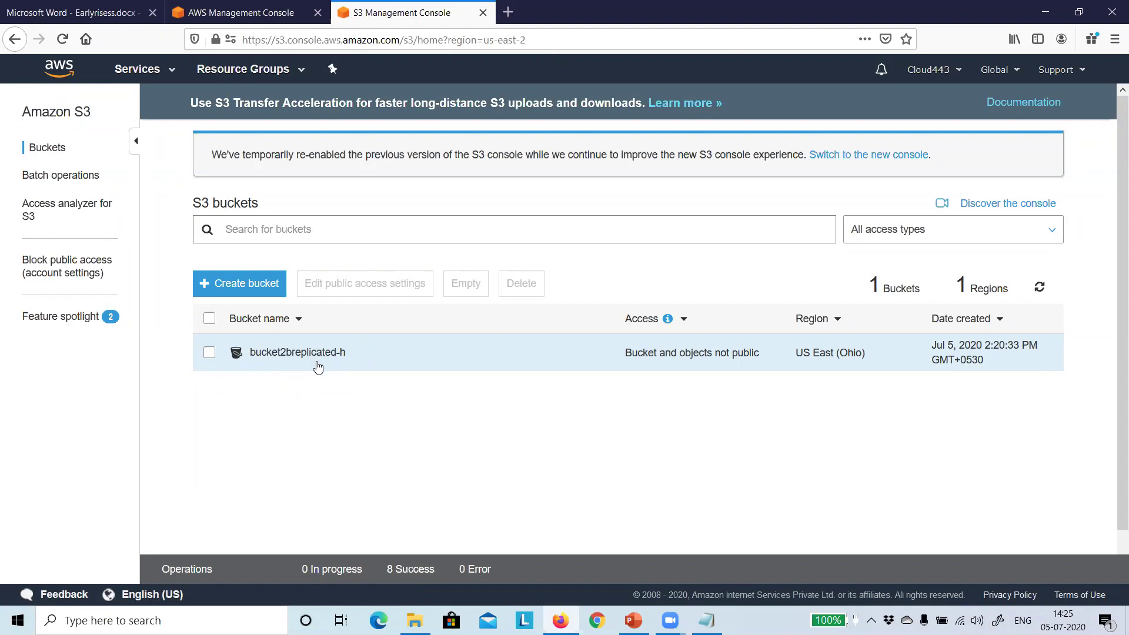
Start a replication rule covering the entire bucket2breplicated-h bucket, examine the destination settings, and close the rule without saving
left_click(304, 353)
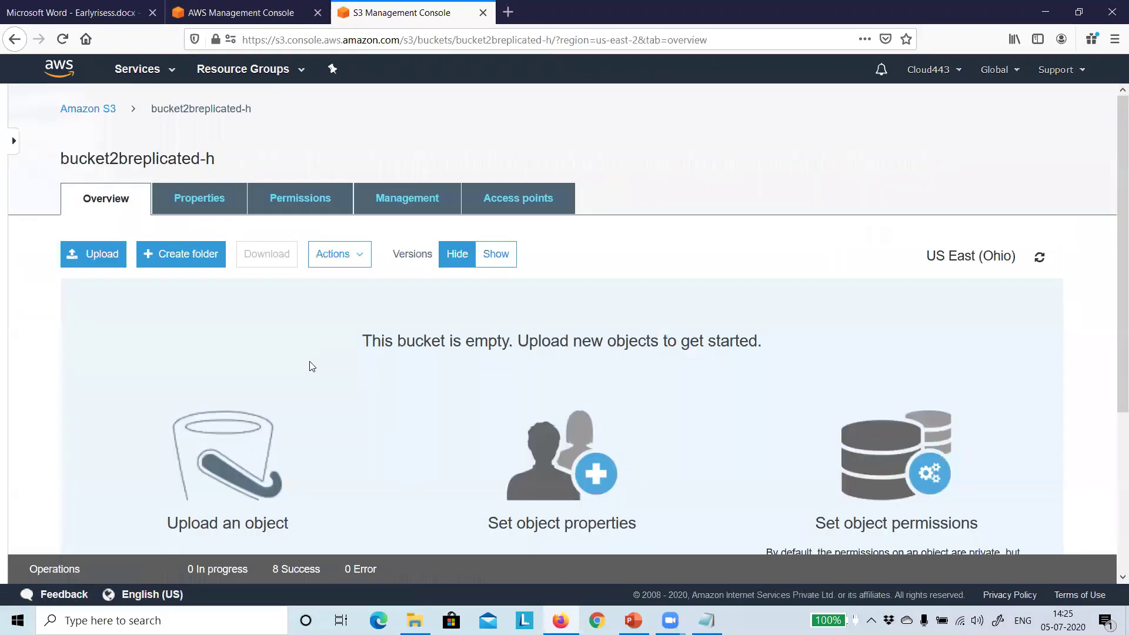
left_click(405, 199)
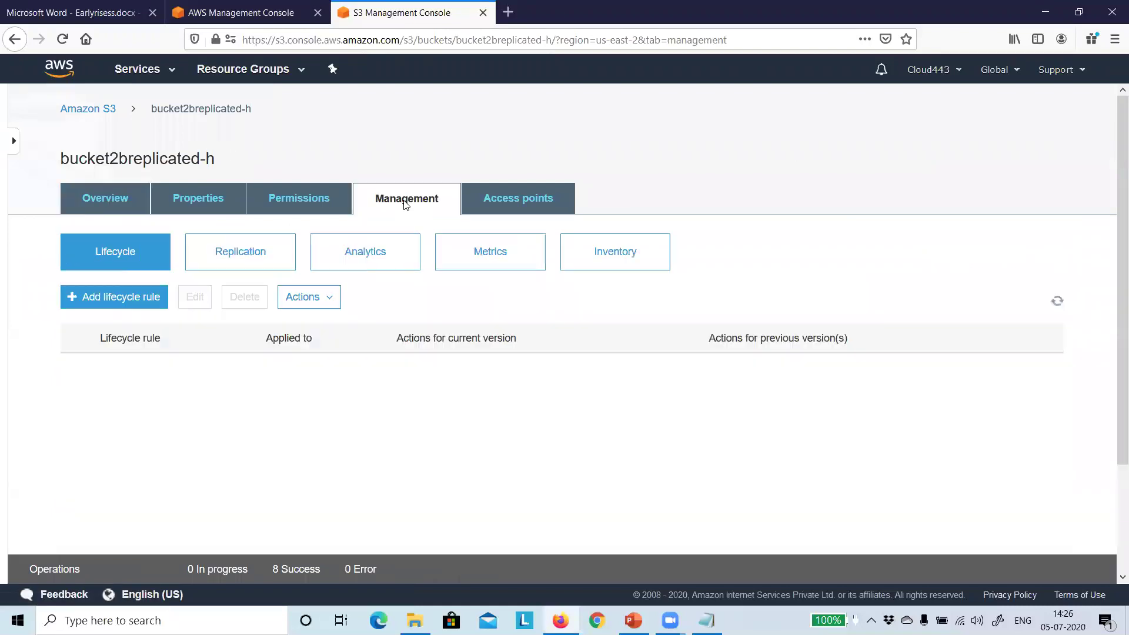
left_click(239, 258)
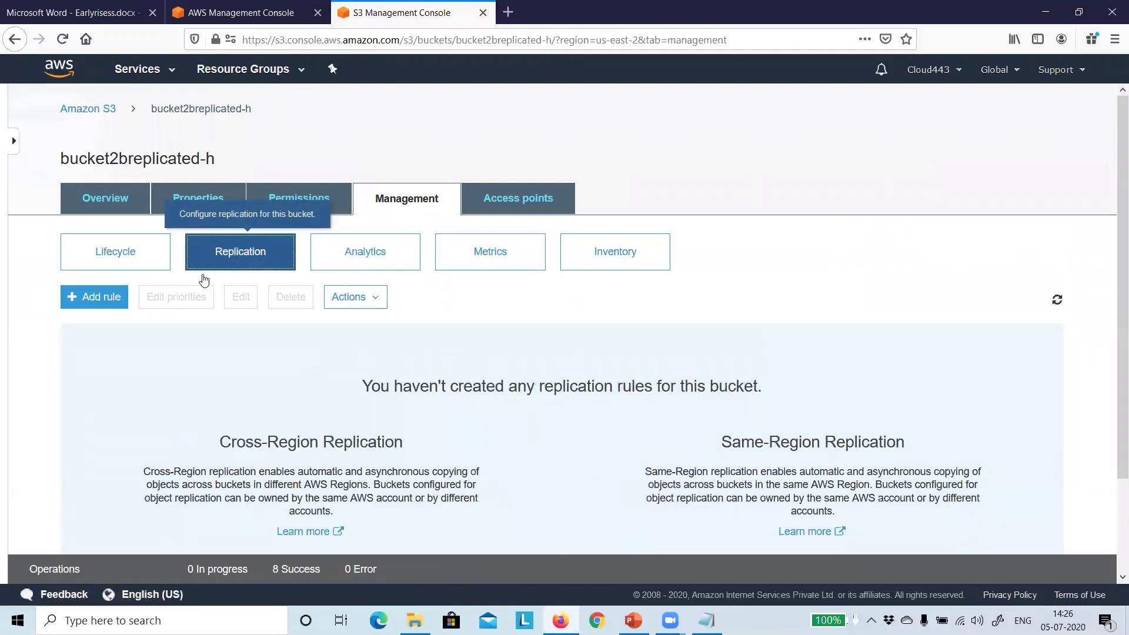
left_click(95, 298)
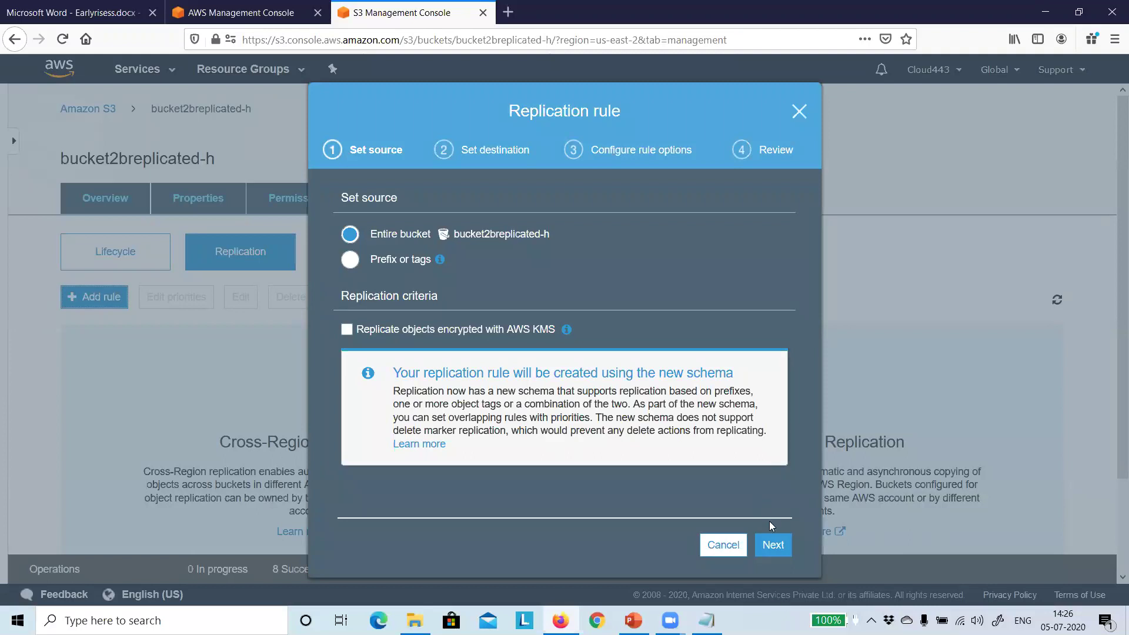
left_click(772, 544)
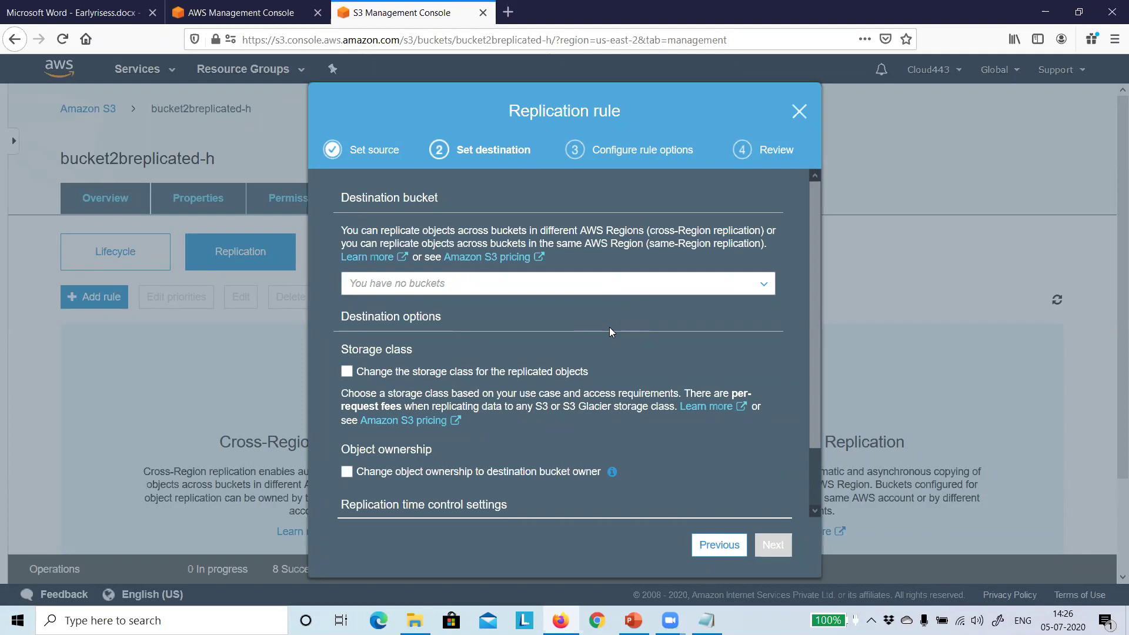
scroll(625, 363, "down", 1)
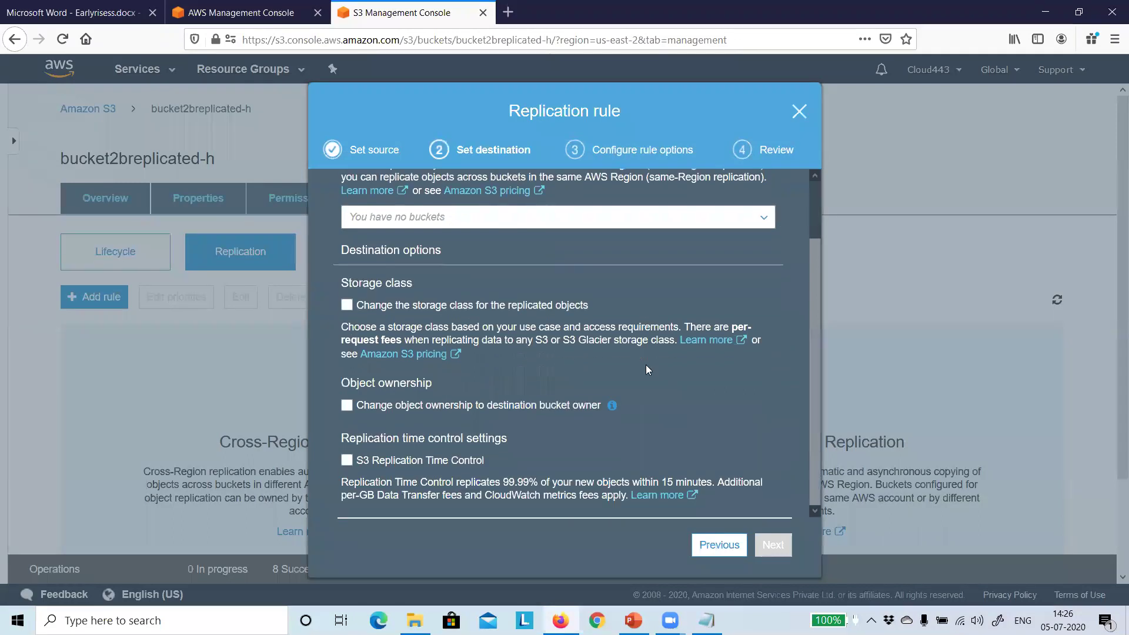
scroll(644, 370, "up", 1)
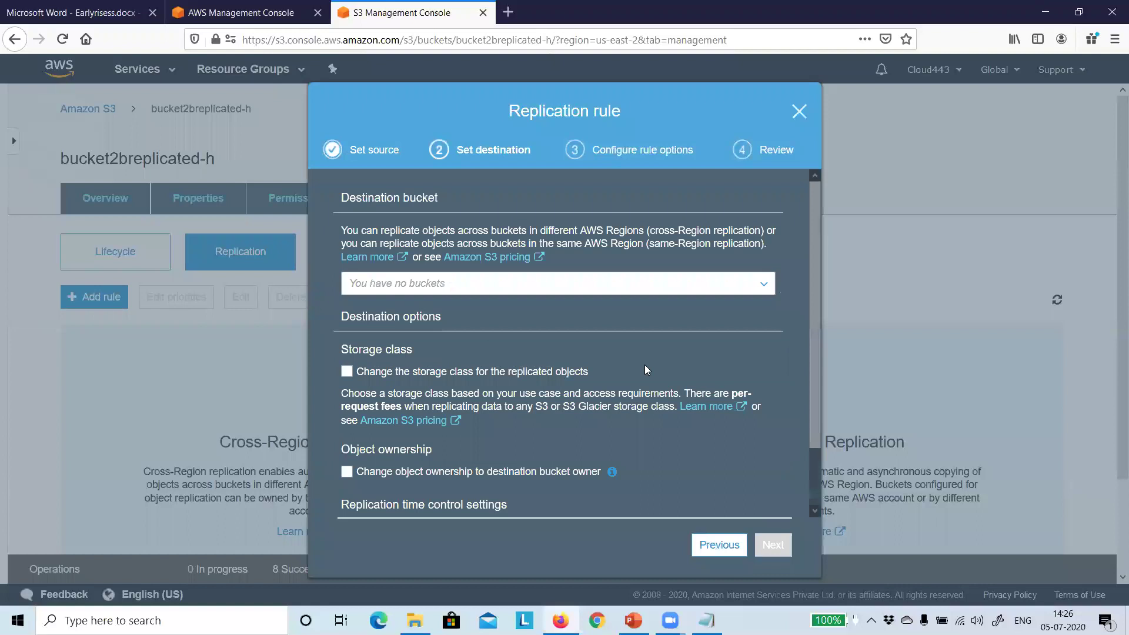
left_click(799, 113)
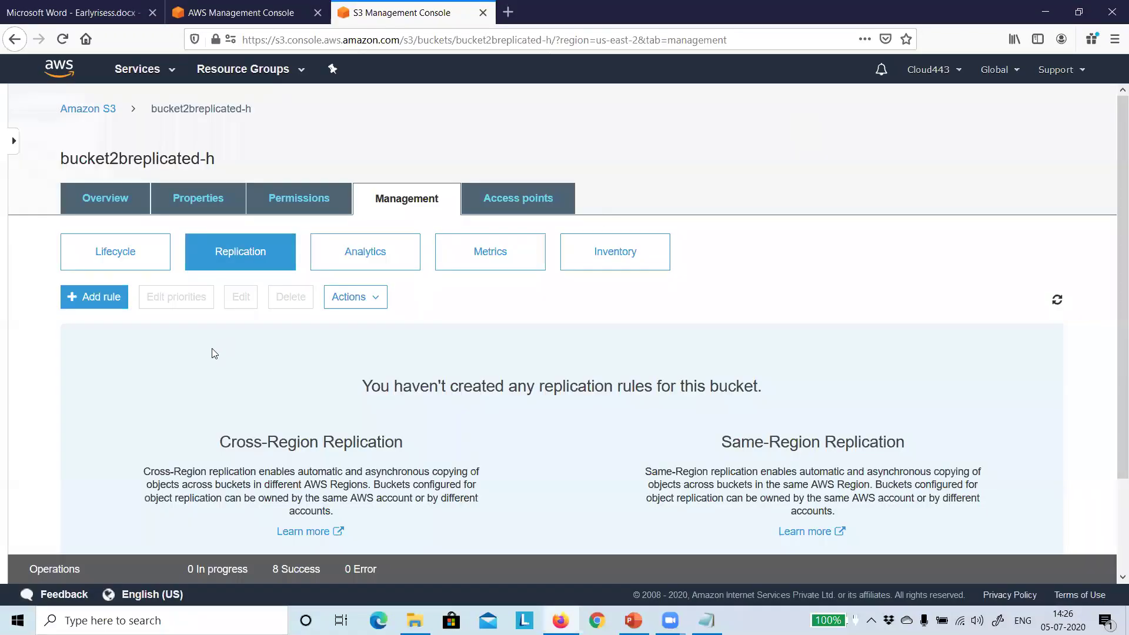
Start creating a second bucket named destination-h and enable versioning to keep all versions of an object
left_click(89, 109)
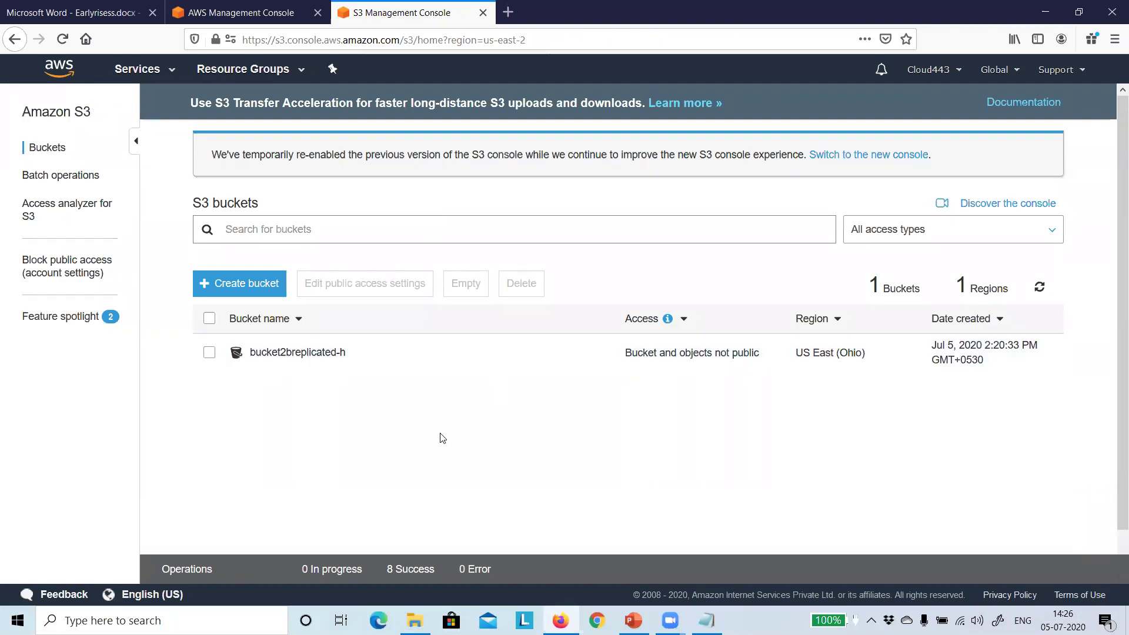
left_click(243, 284)
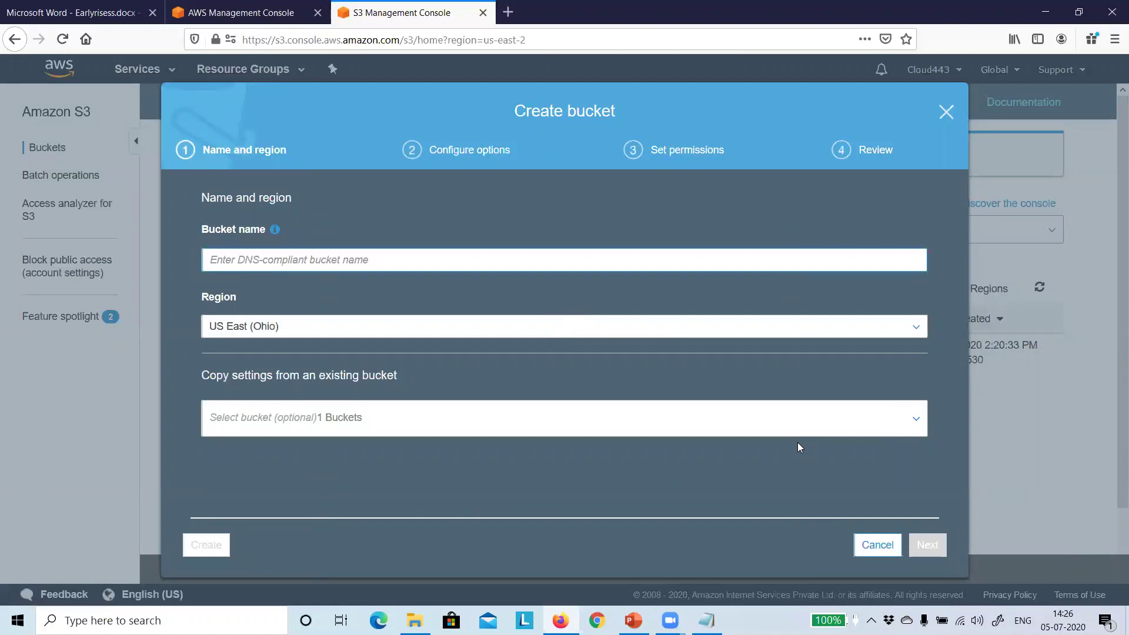
type("desti")
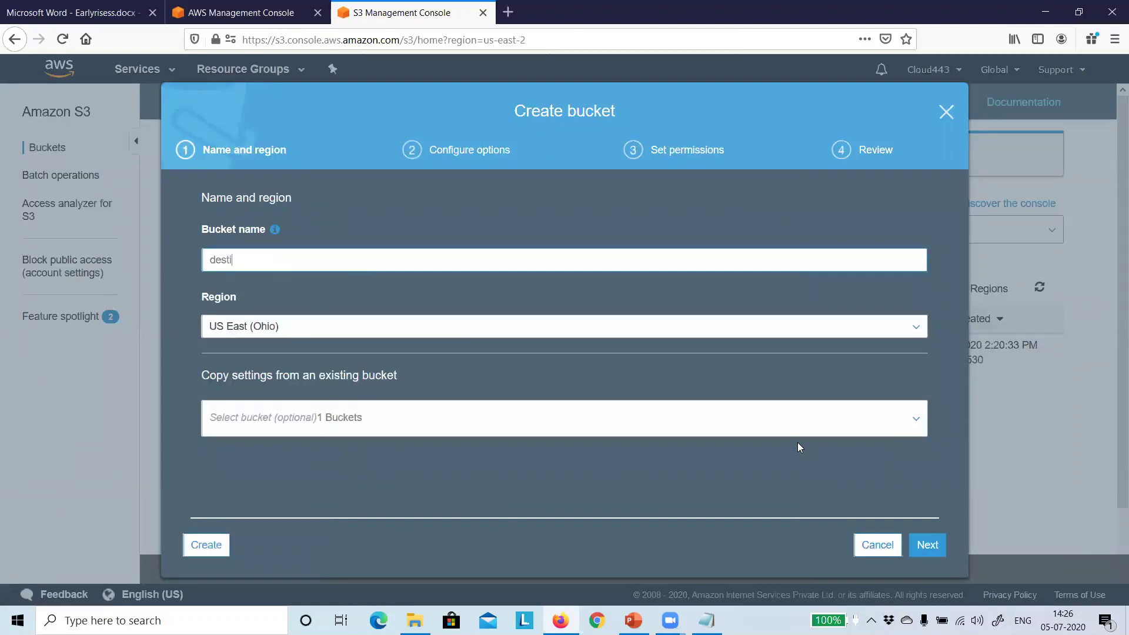
type("nation-h")
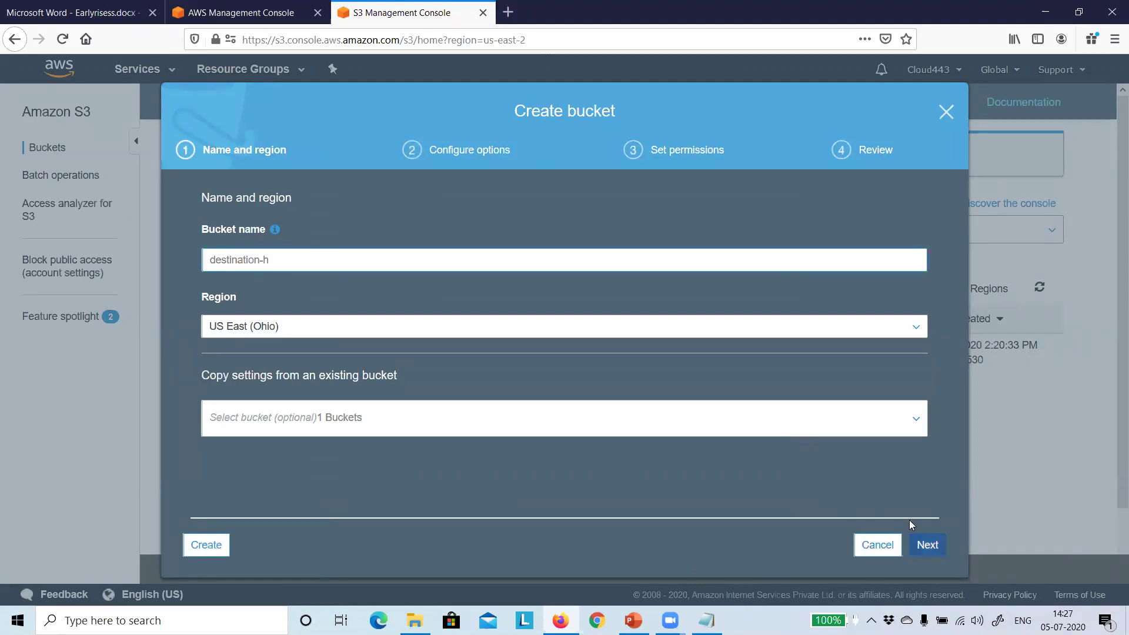
key("Return")
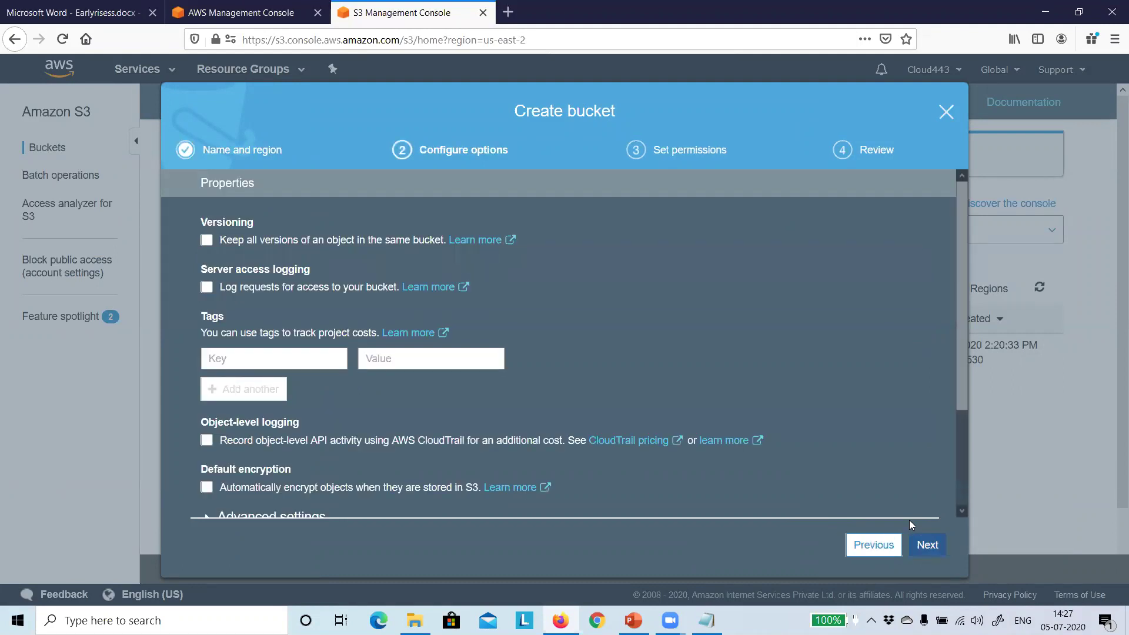
left_click(206, 240)
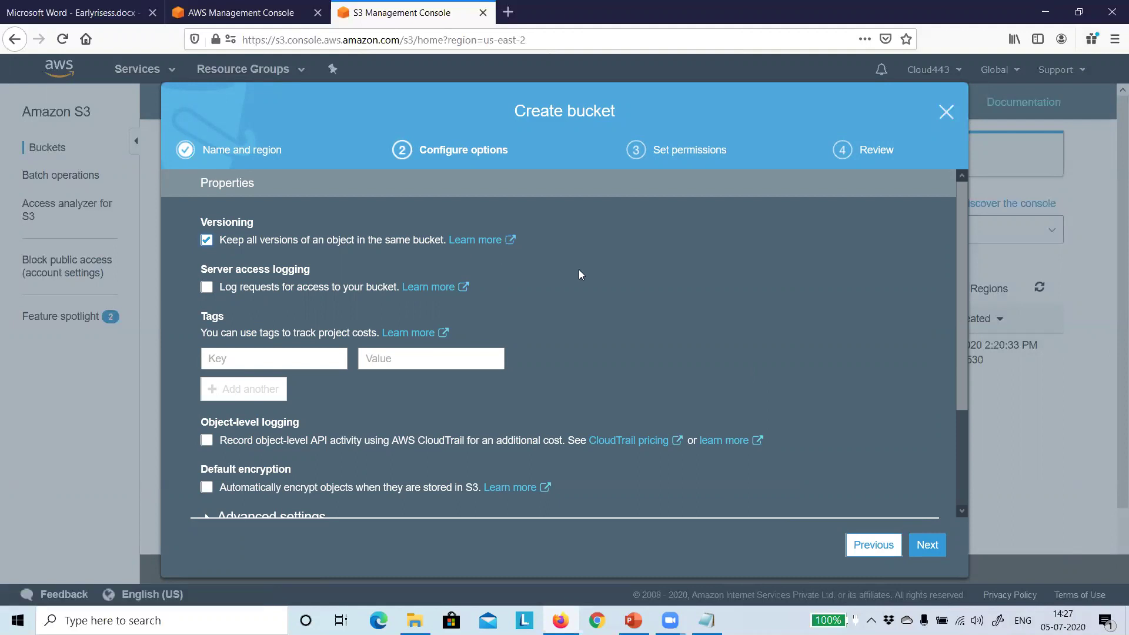
Return to the name and region settings of destination-h and set its region to US East (N. Virginia)
left_click(873, 541)
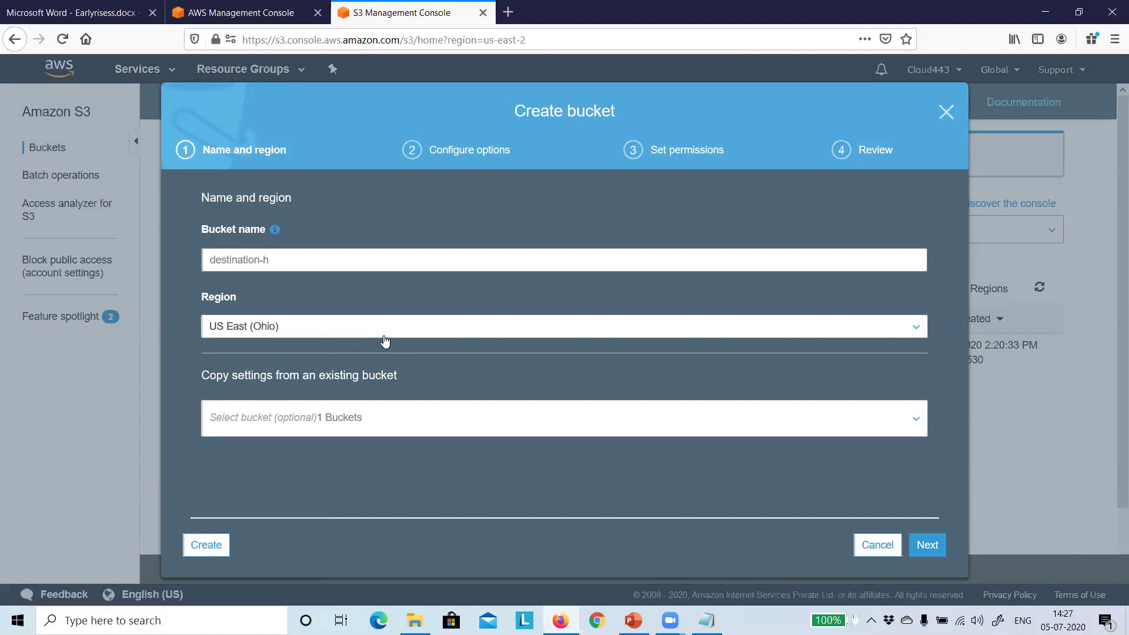
left_click(321, 326)
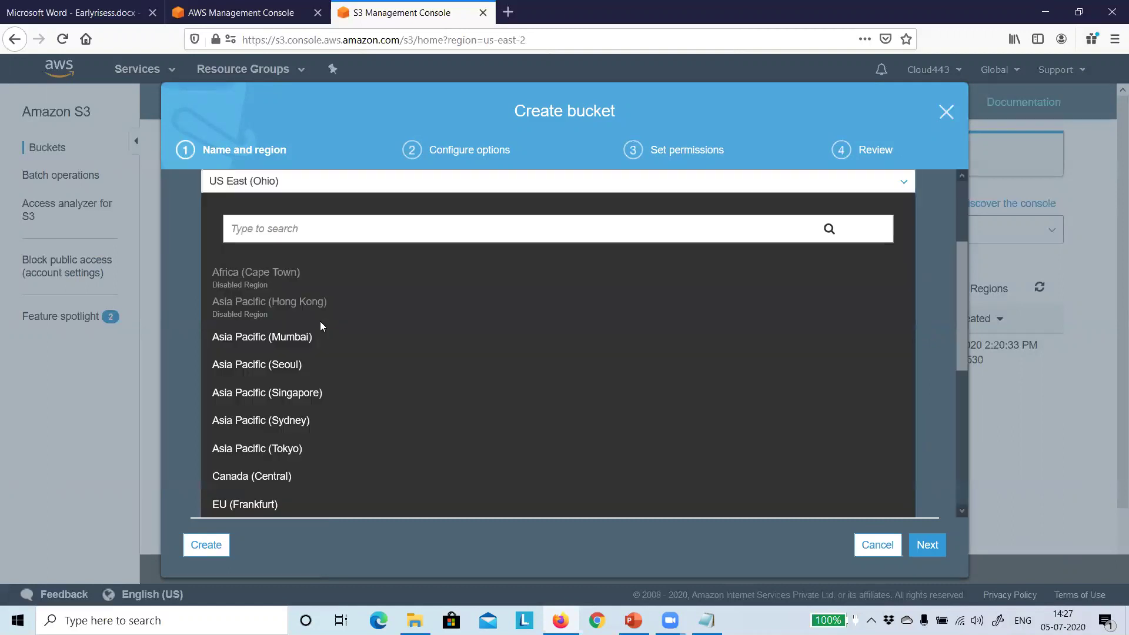
scroll(323, 329, "down", 5)
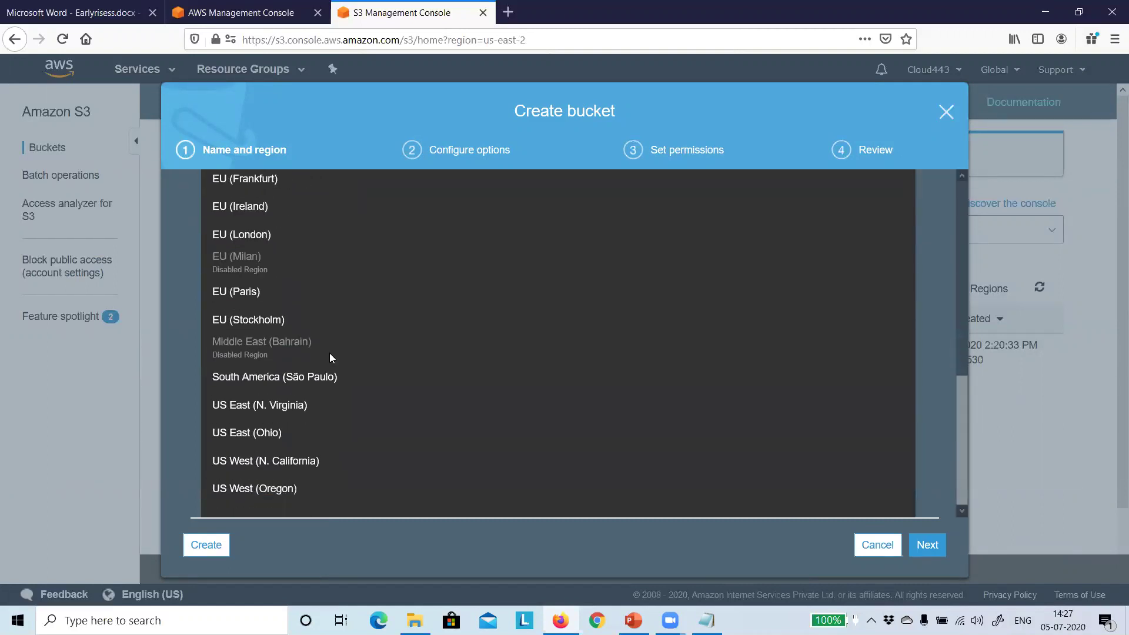
left_click(301, 406)
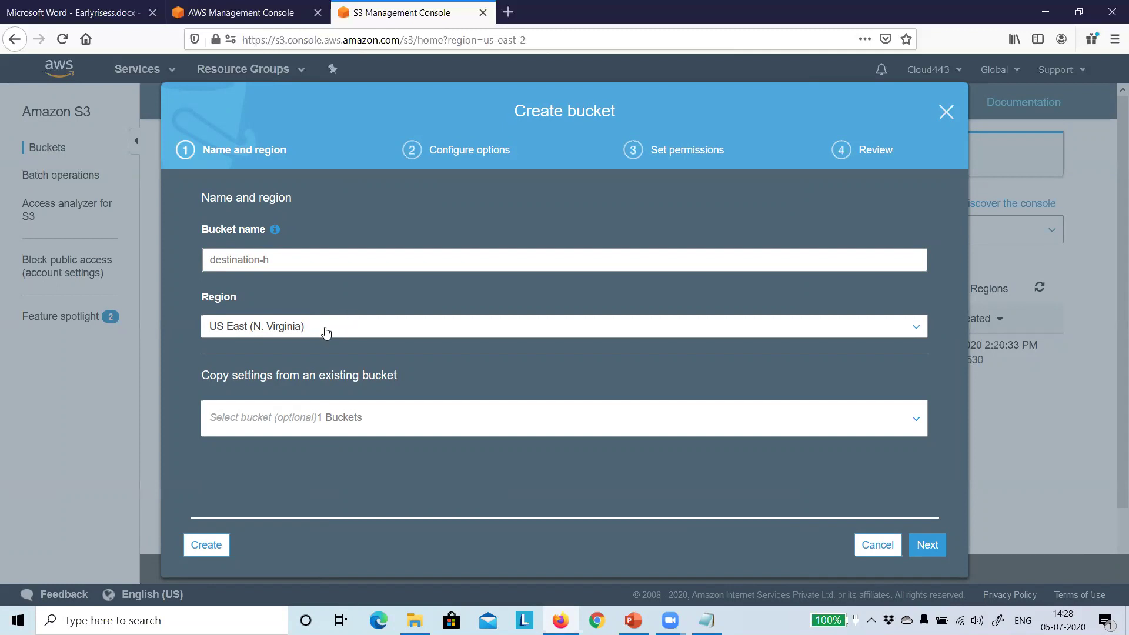
left_click(327, 332)
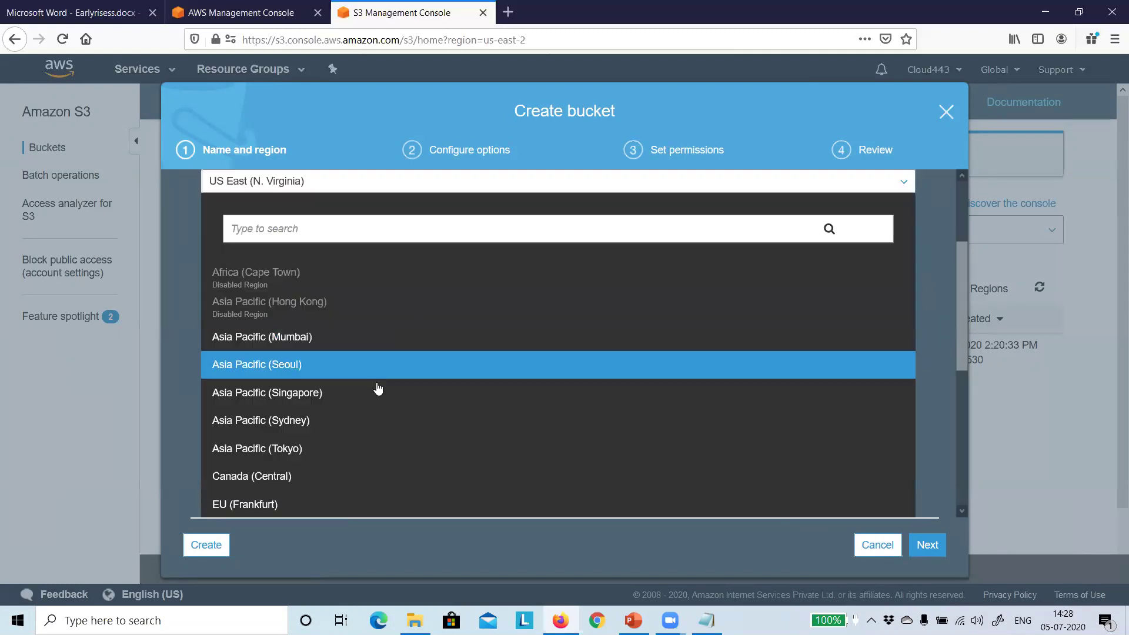
left_click(339, 275)
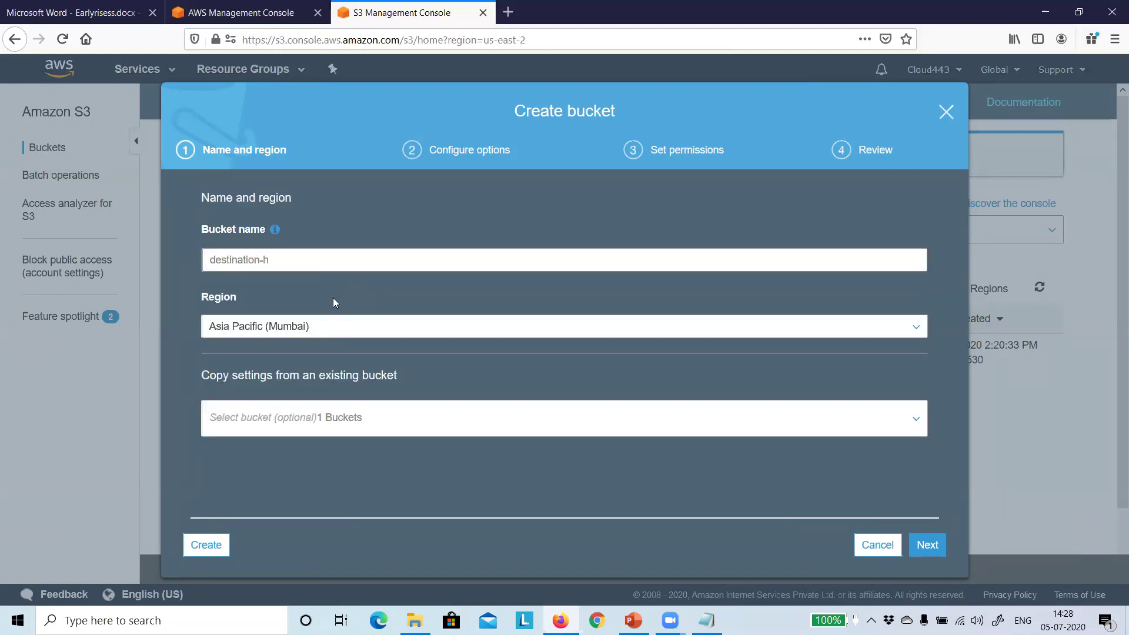
left_click(342, 337)
scroll(312, 414, "down", 6)
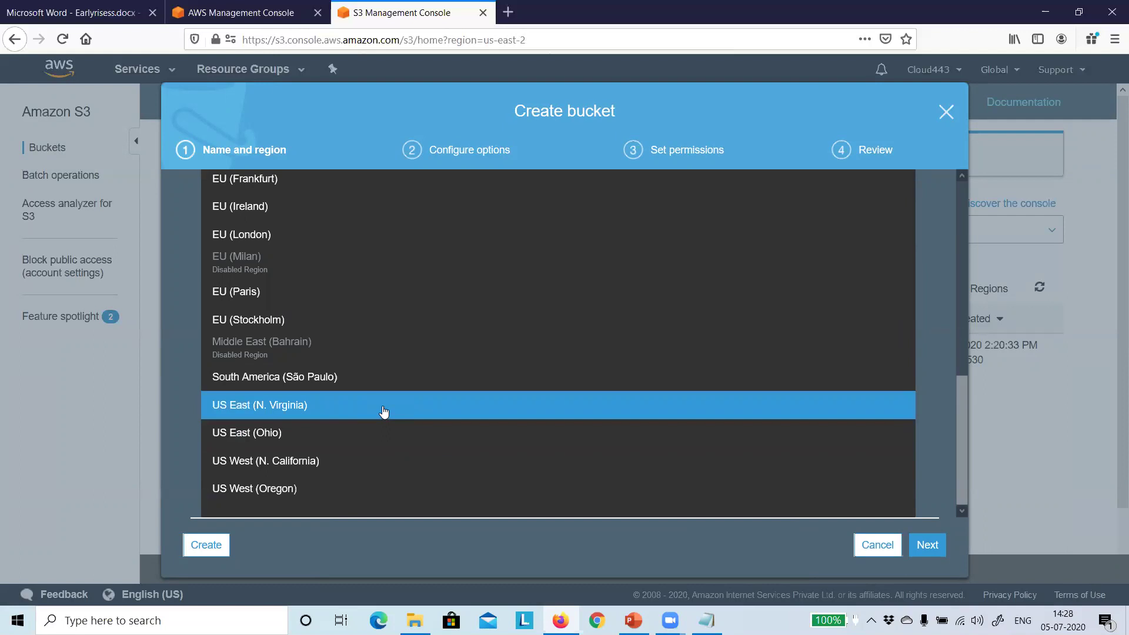
left_click(355, 414)
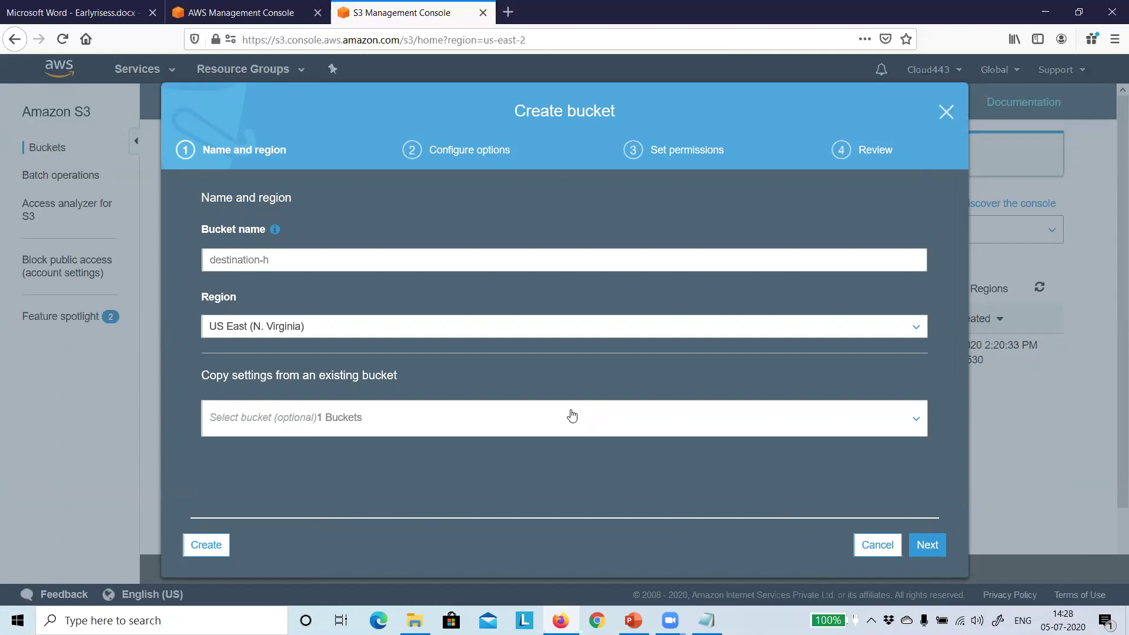
Add a tag with the key Learning and the value Replication to destination-h and proceed to its permissions
left_click(928, 545)
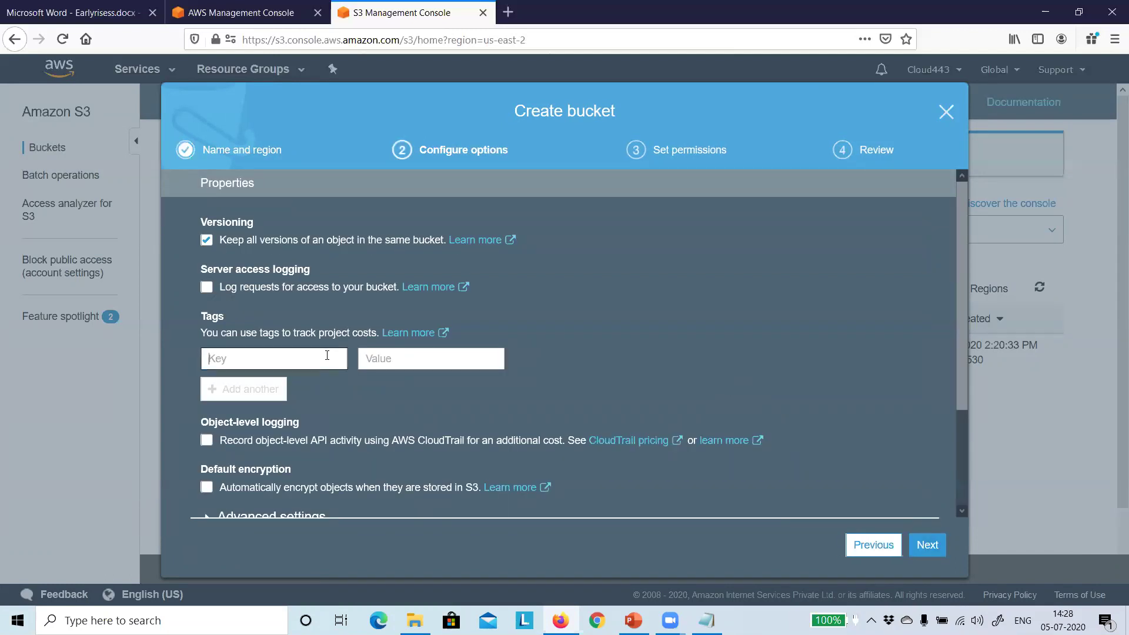
type("Lear")
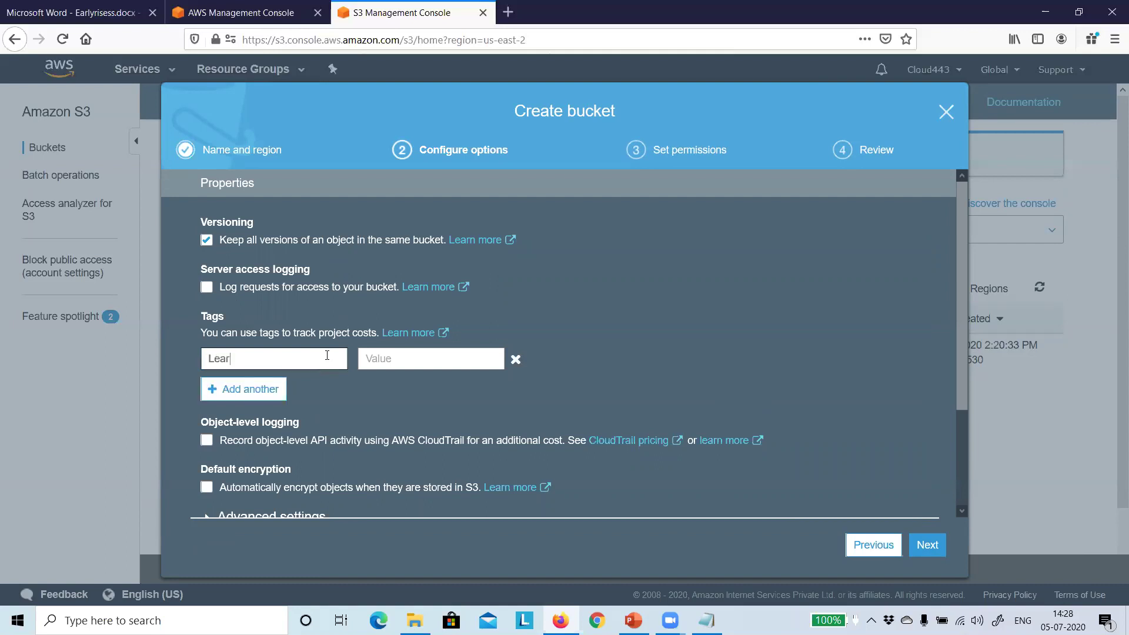
type("ning")
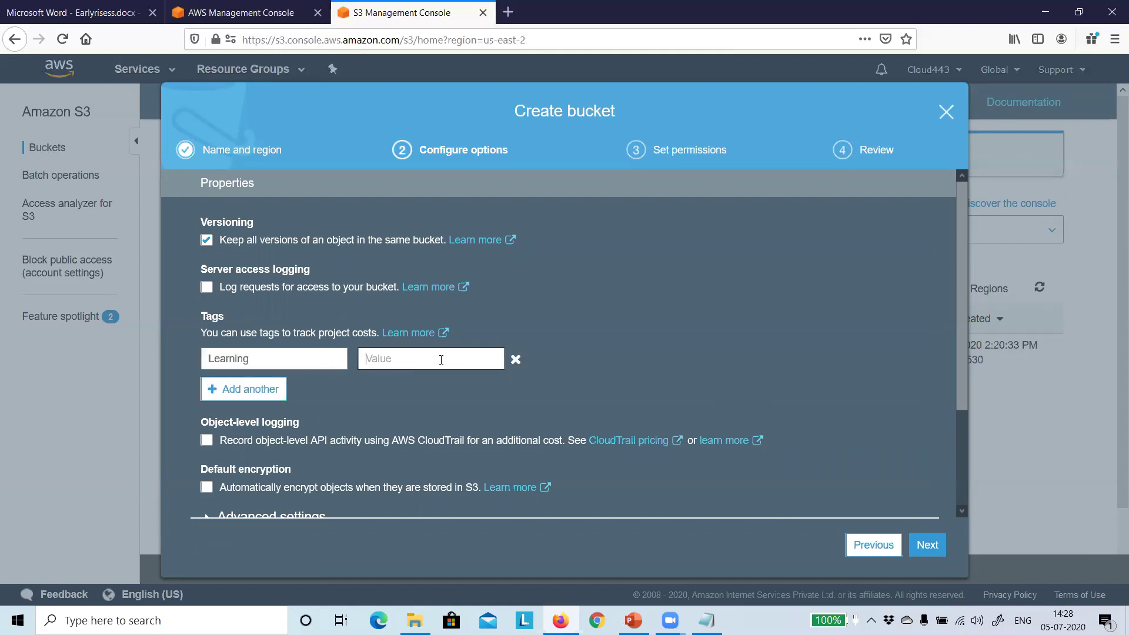
type("Replication")
scroll(716, 521, "down", 2)
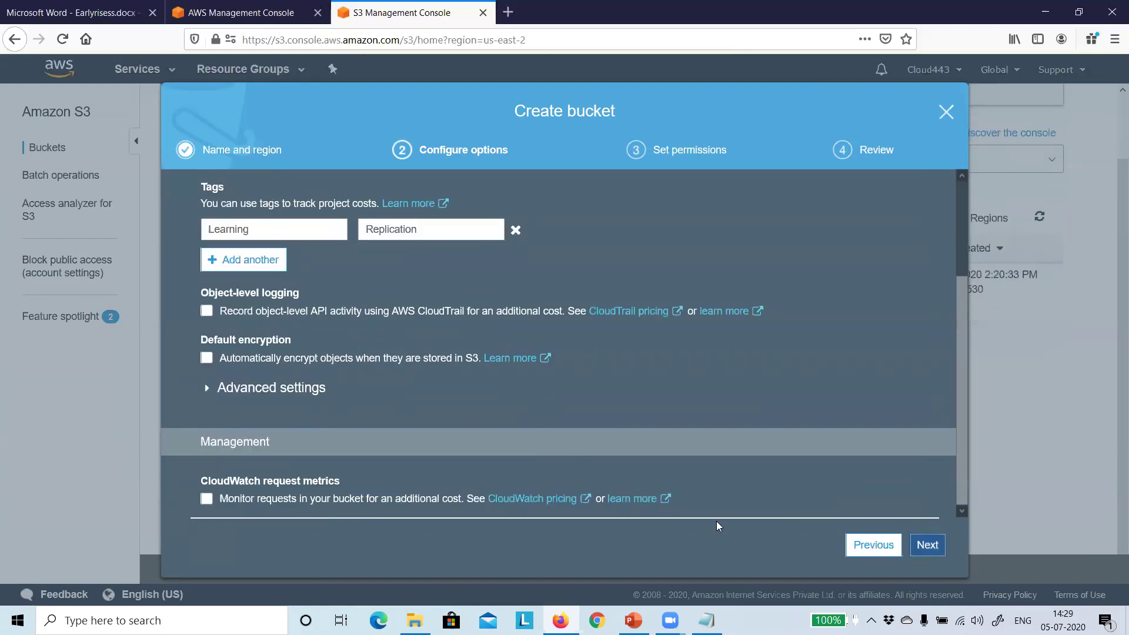
key("Return")
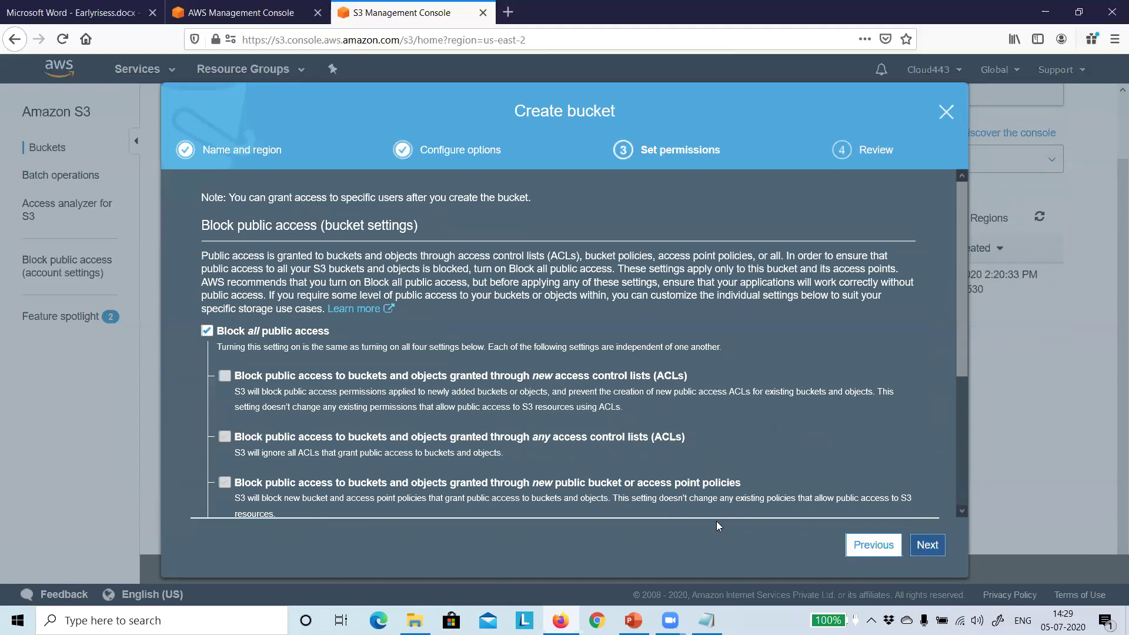
Keep all public access blocked and finish creating the destination-h bucket
key("Return")
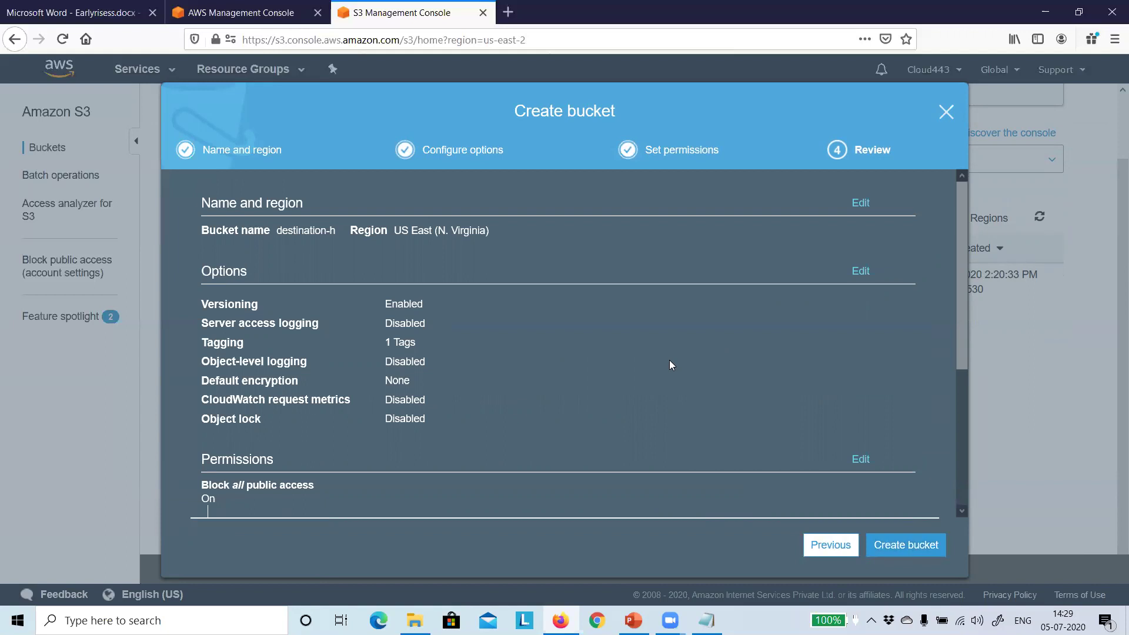
key("Return")
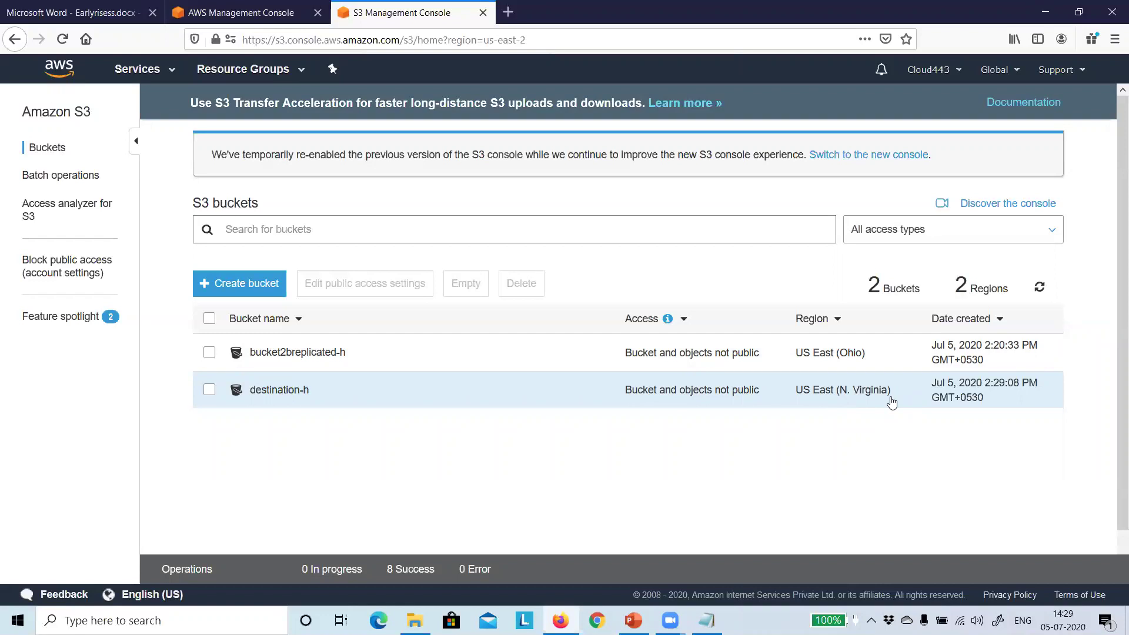
left_click(326, 353)
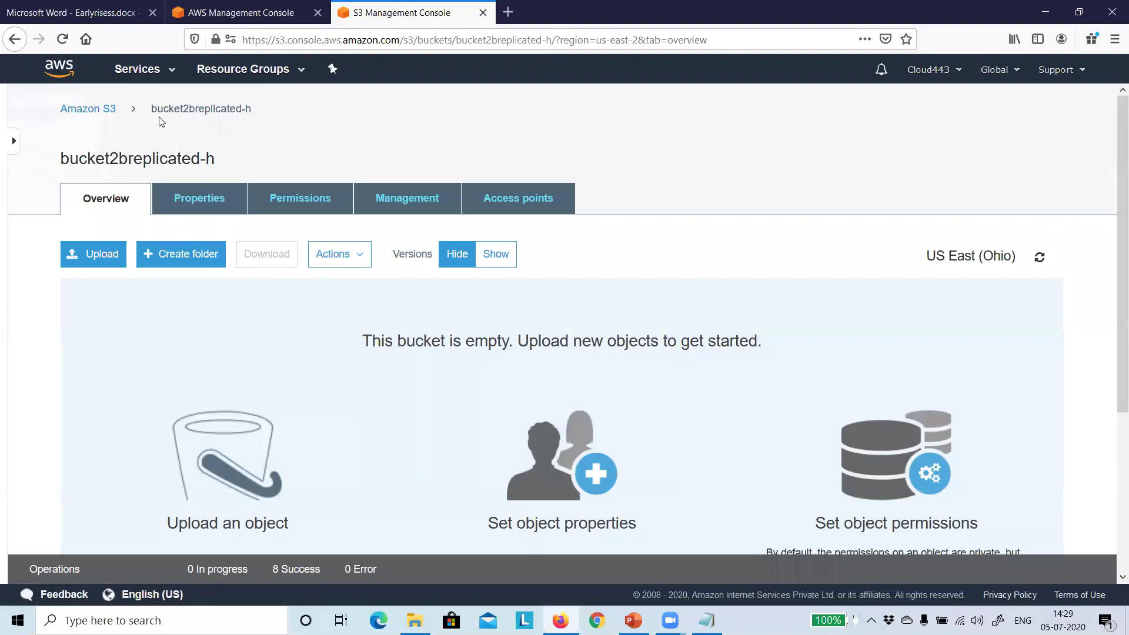
left_click(105, 112)
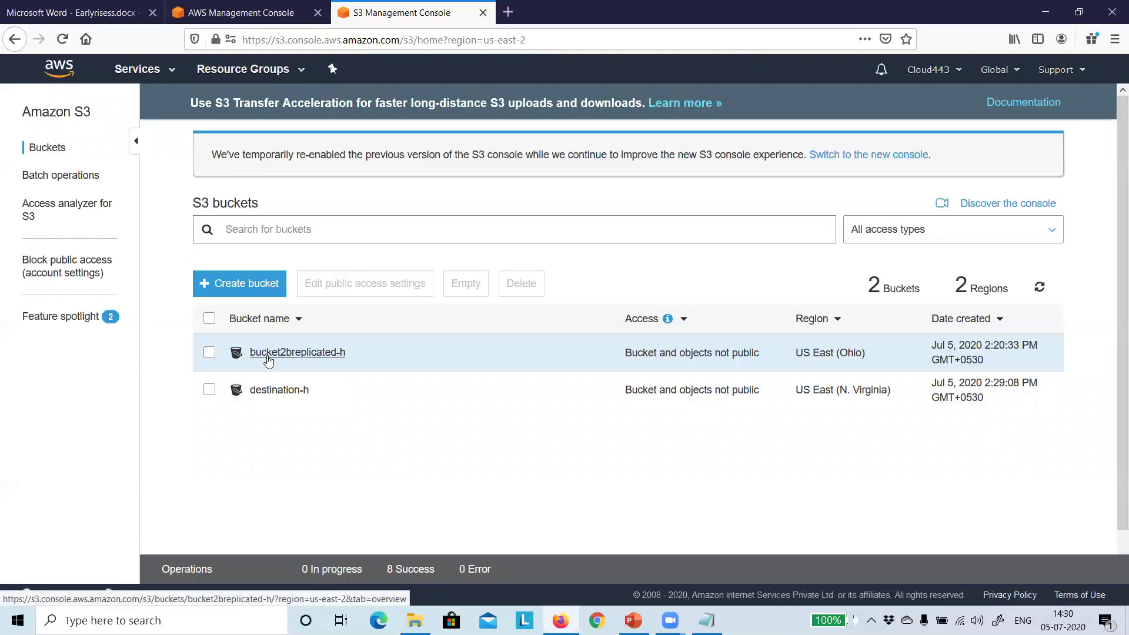
left_click(325, 354)
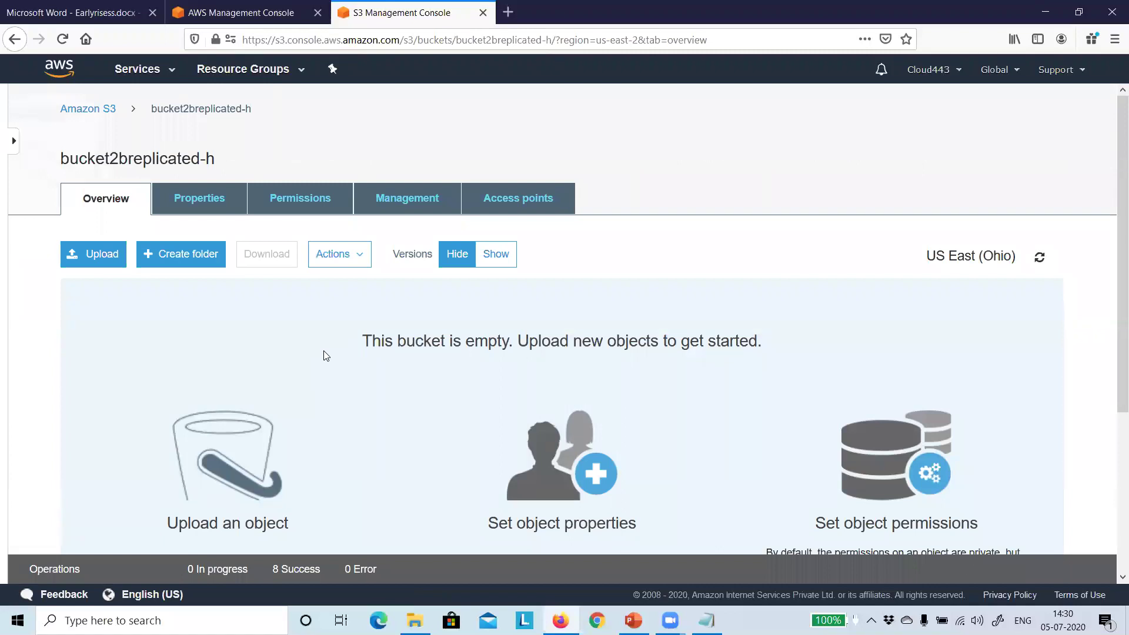
left_click(410, 200)
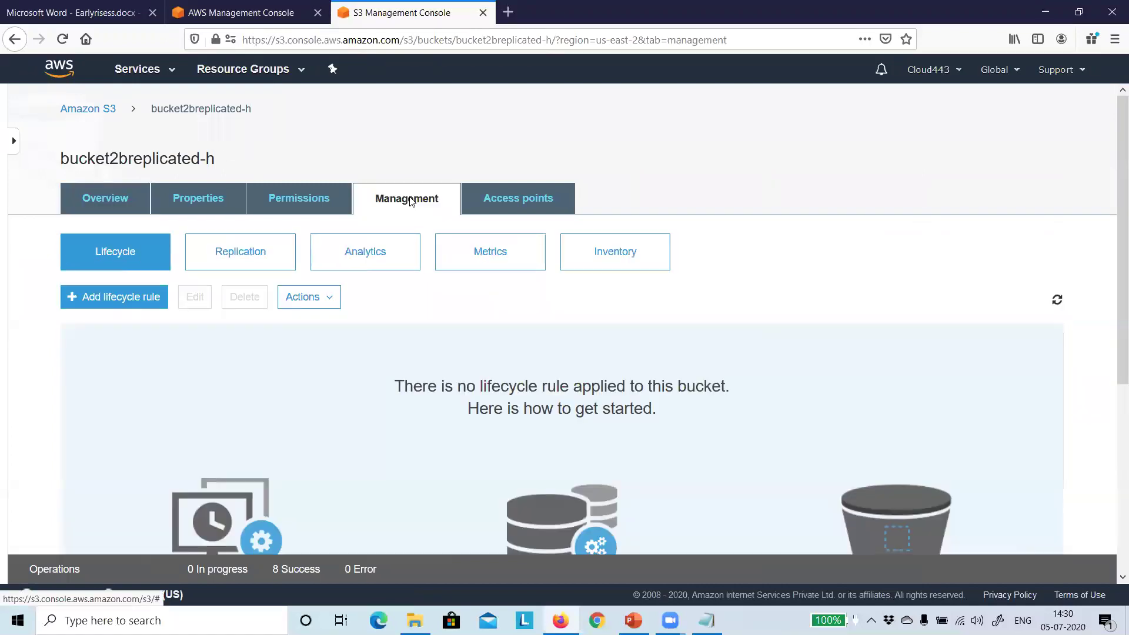
left_click(243, 254)
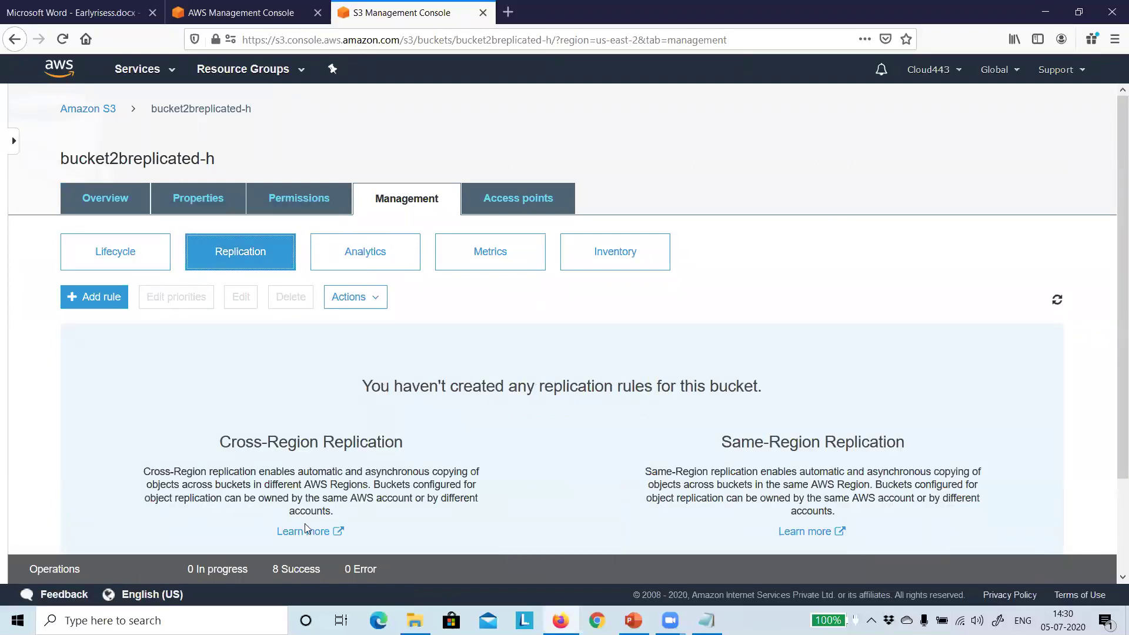
left_click(97, 299)
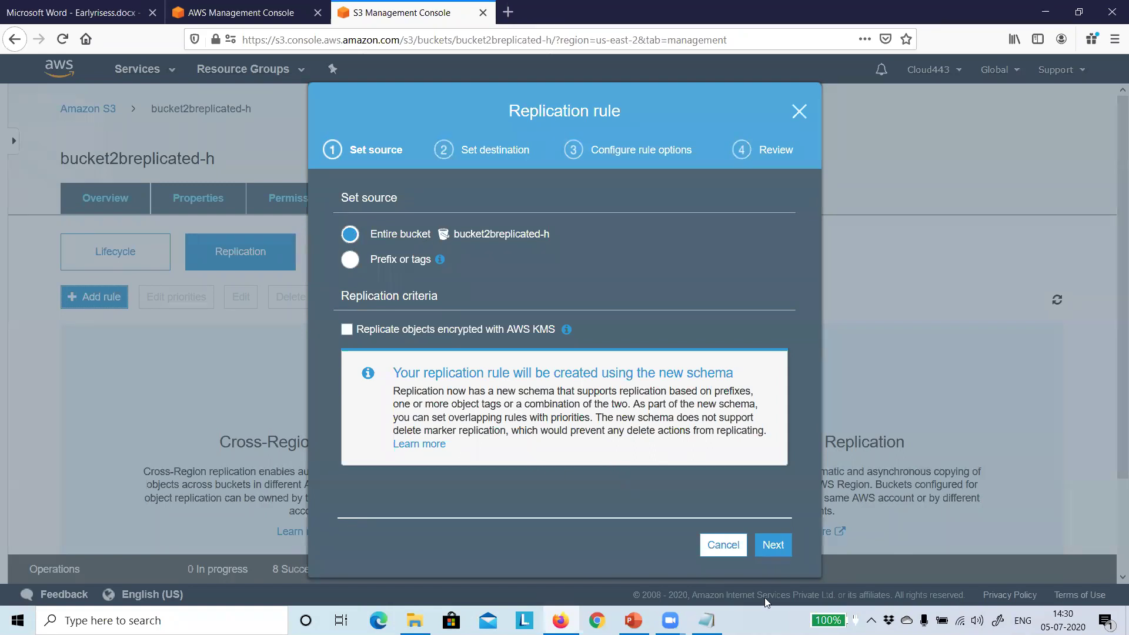
key("Return")
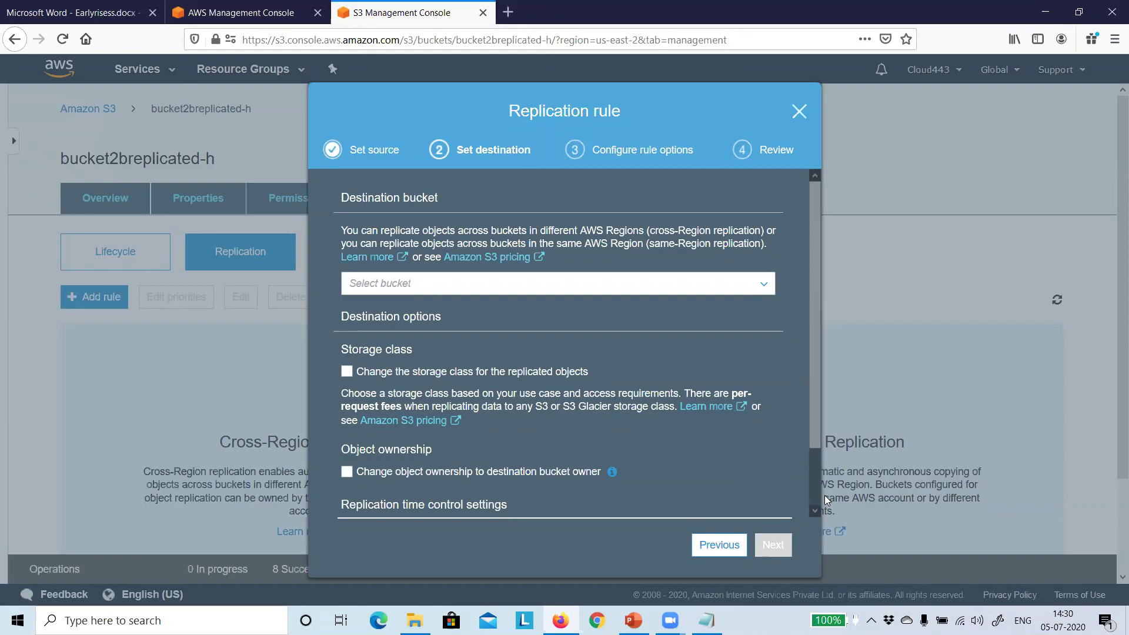
key("Return")
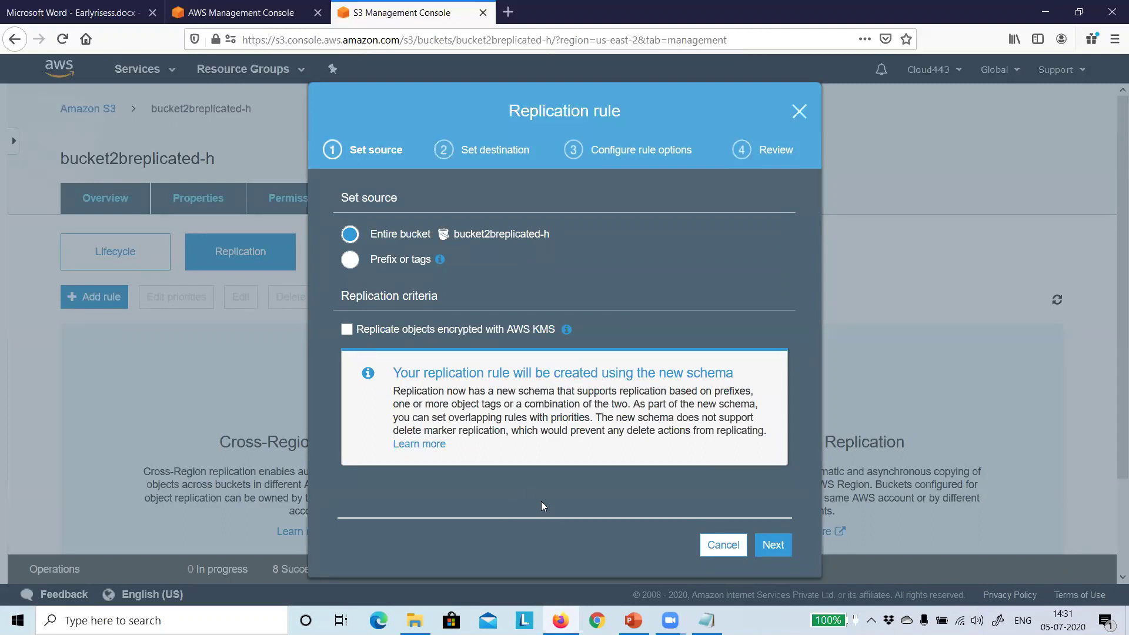
left_click(773, 544)
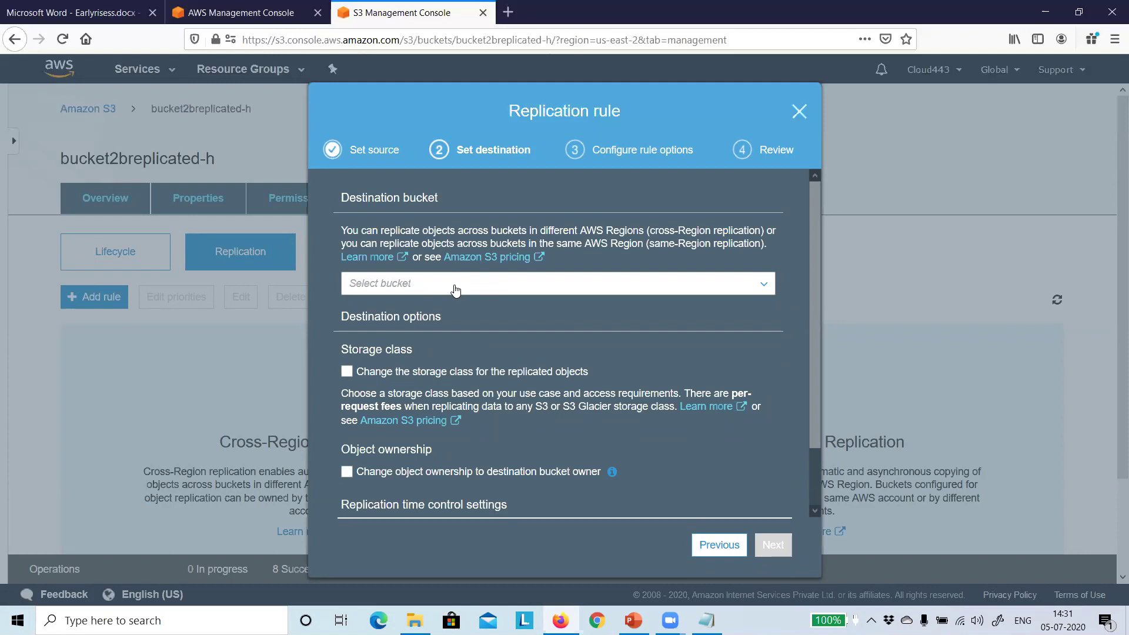
left_click(456, 288)
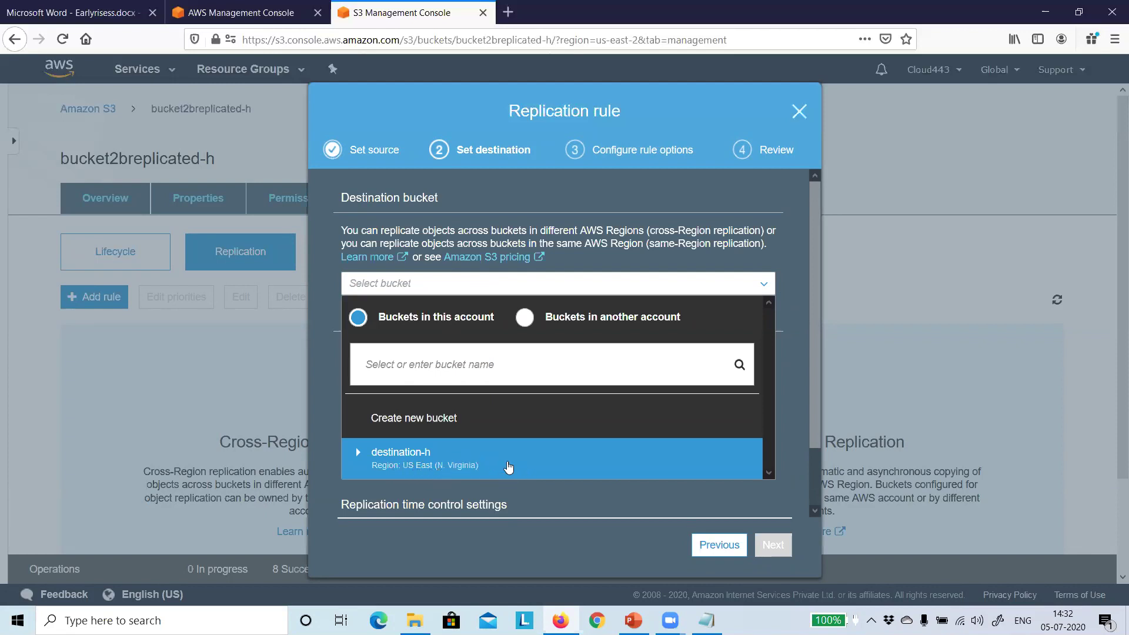
left_click(509, 466)
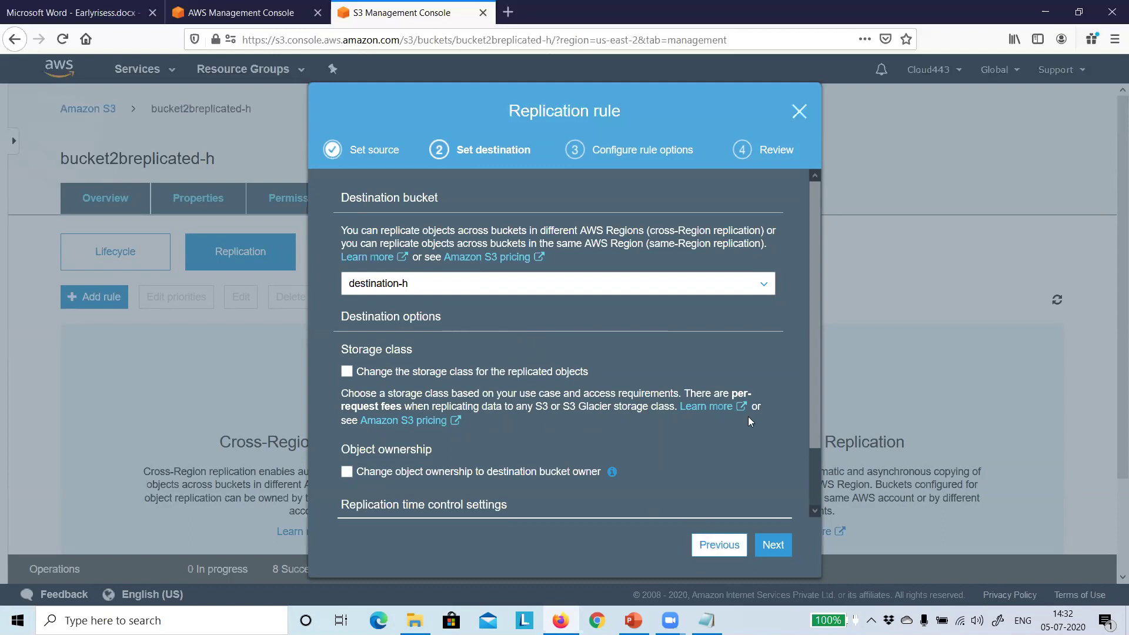
left_click(799, 113)
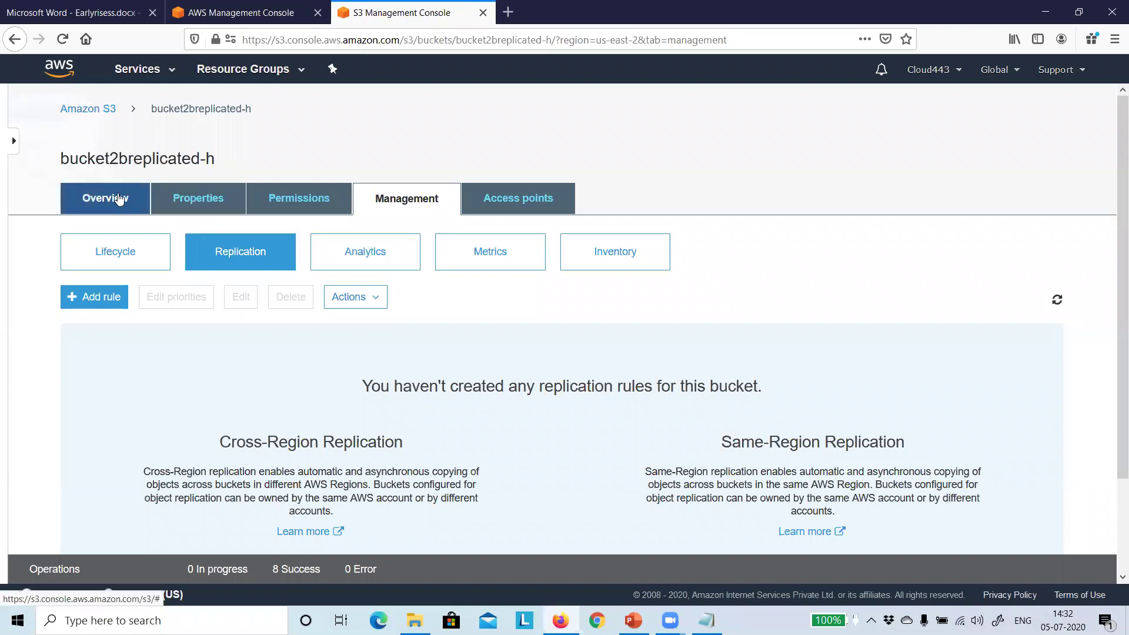
Open the versioning property of the destination-h bucket and save it with versioning enabled
left_click(111, 110)
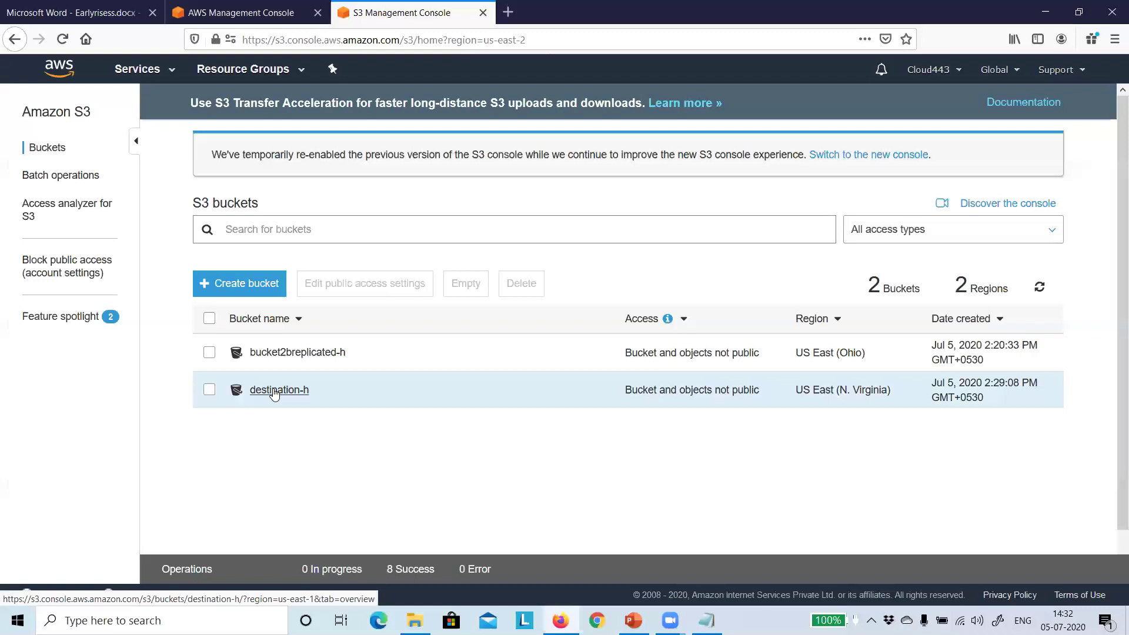
left_click(275, 393)
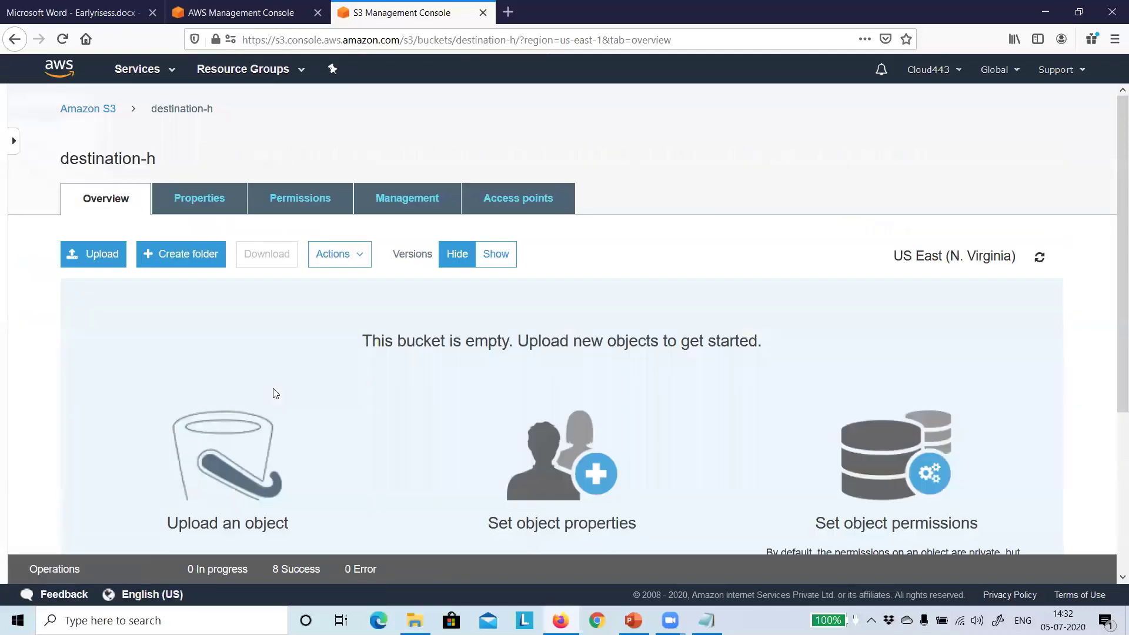
left_click(199, 200)
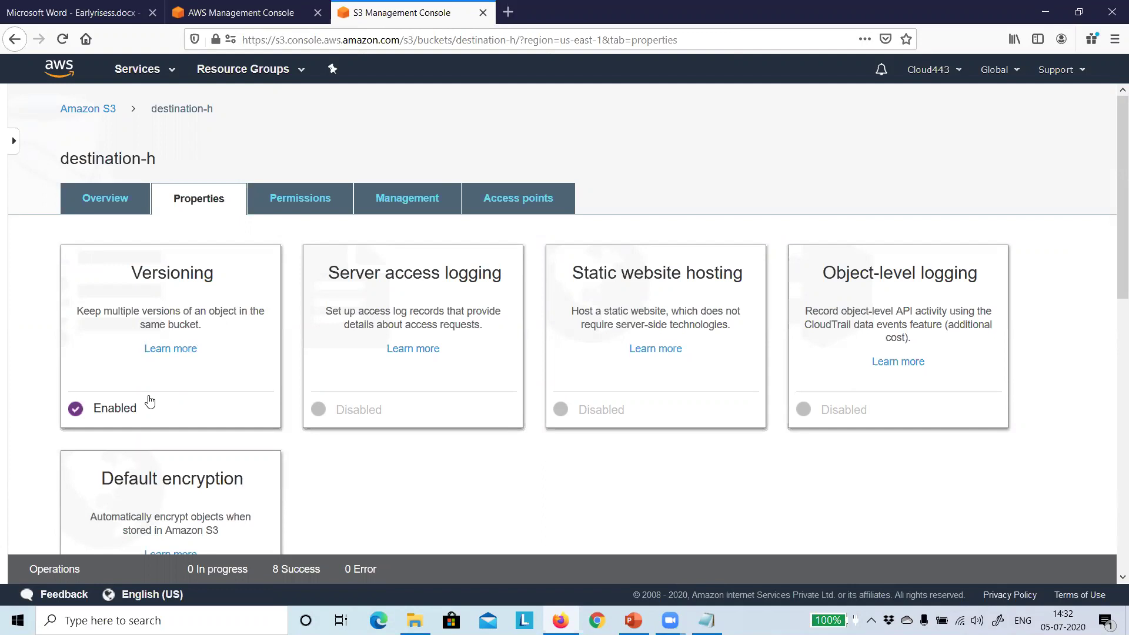
left_click(135, 412)
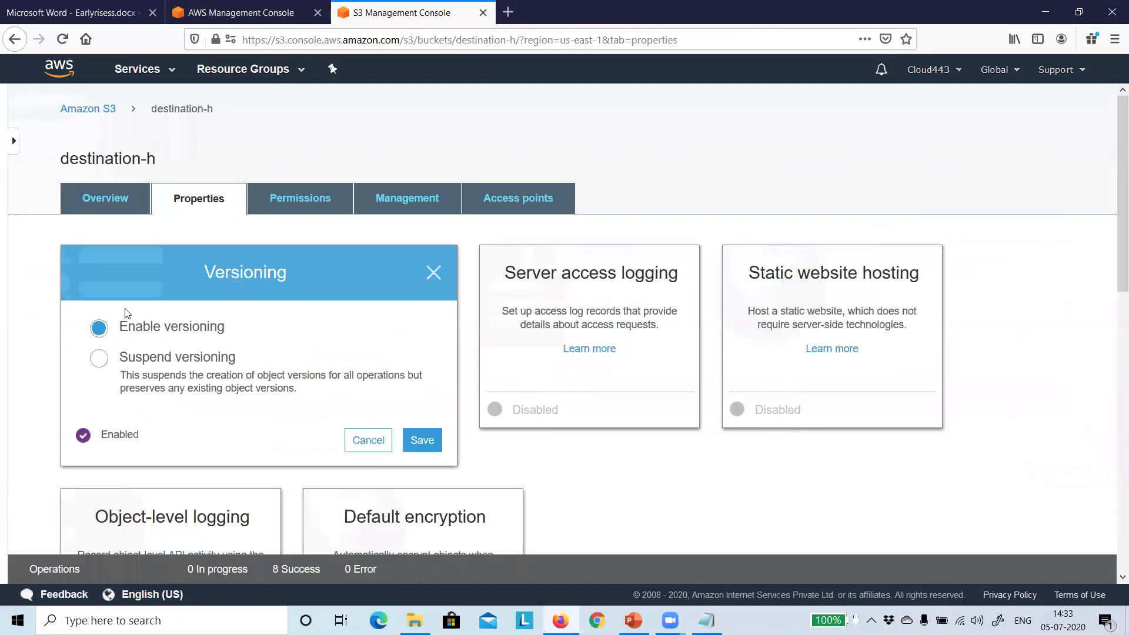
left_click(100, 329)
left_click(416, 442)
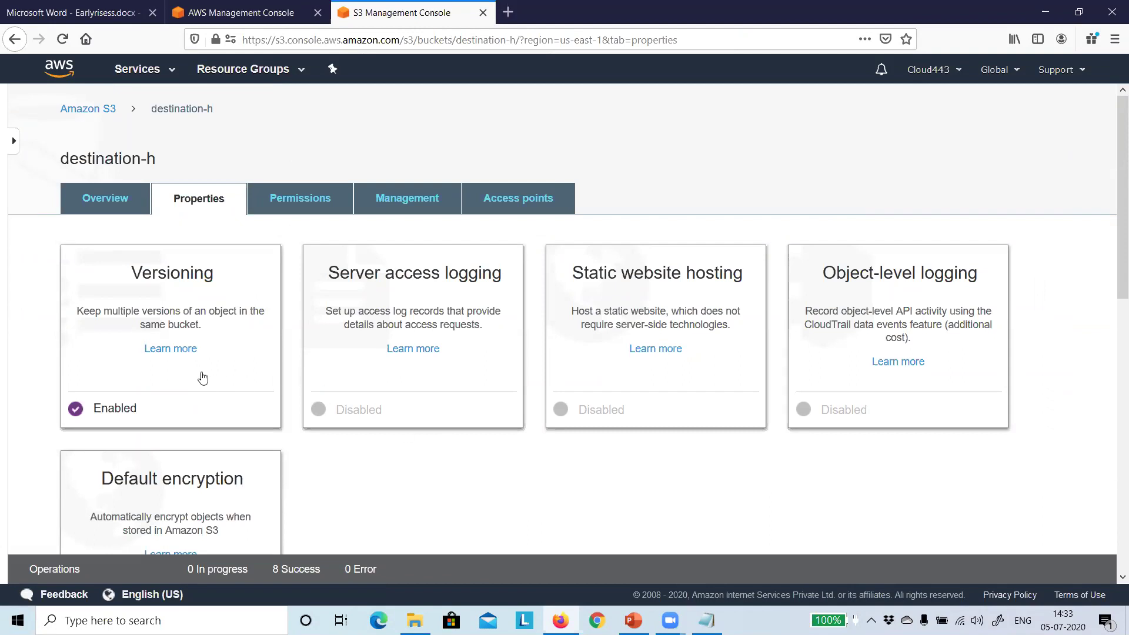
Start a new replication rule on bucket2breplicated-h with the entire bucket as its source and proceed to the destination settings
left_click(115, 201)
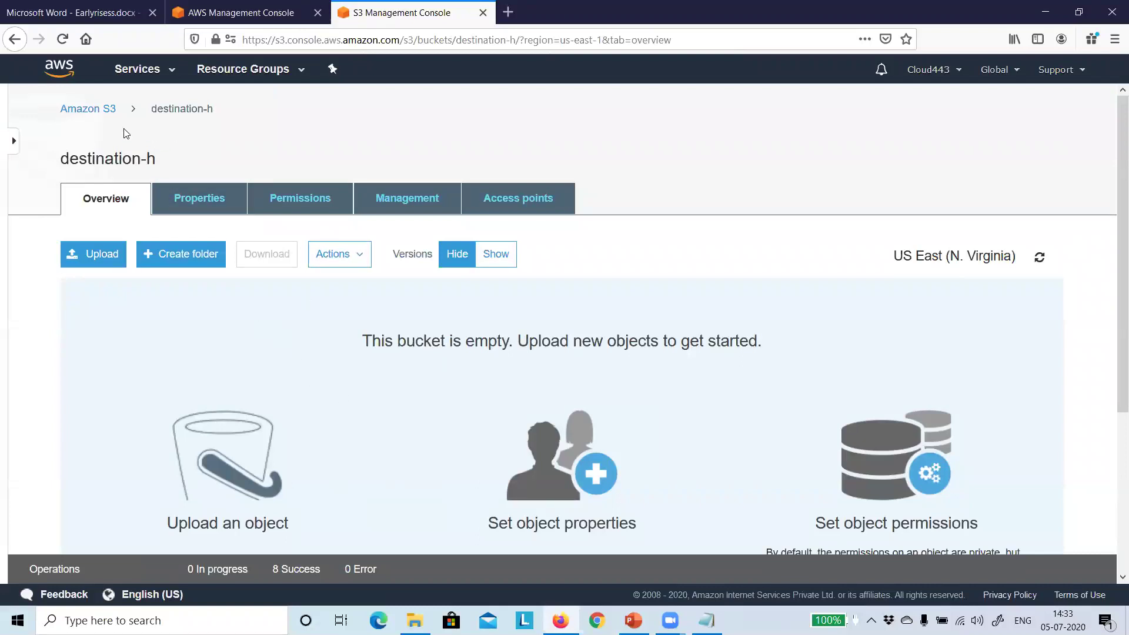
left_click(89, 110)
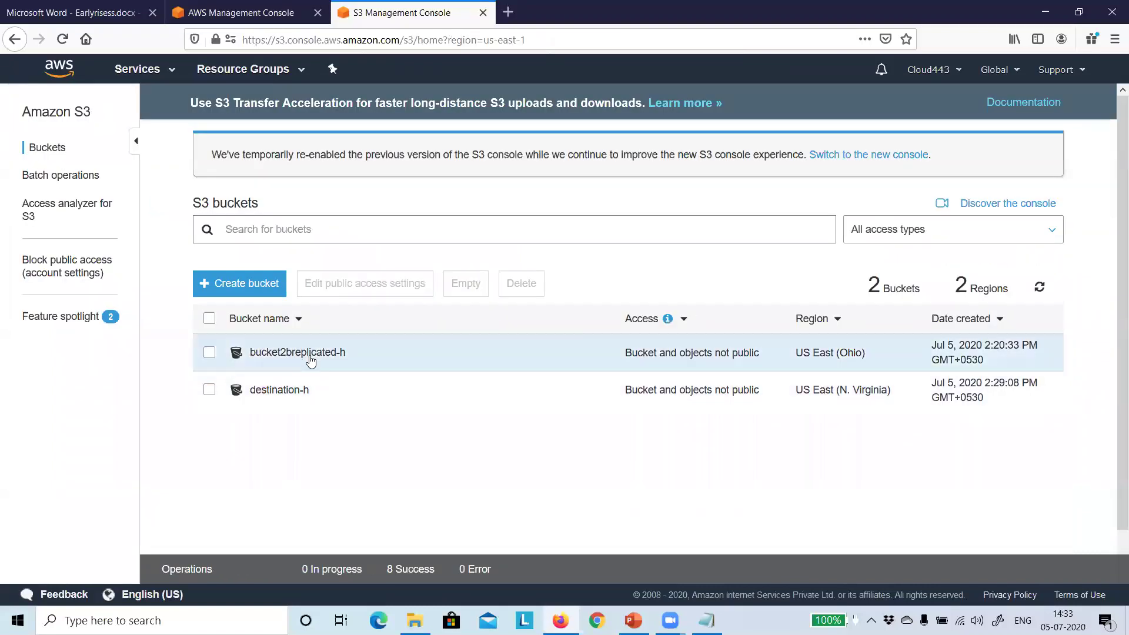
left_click(308, 355)
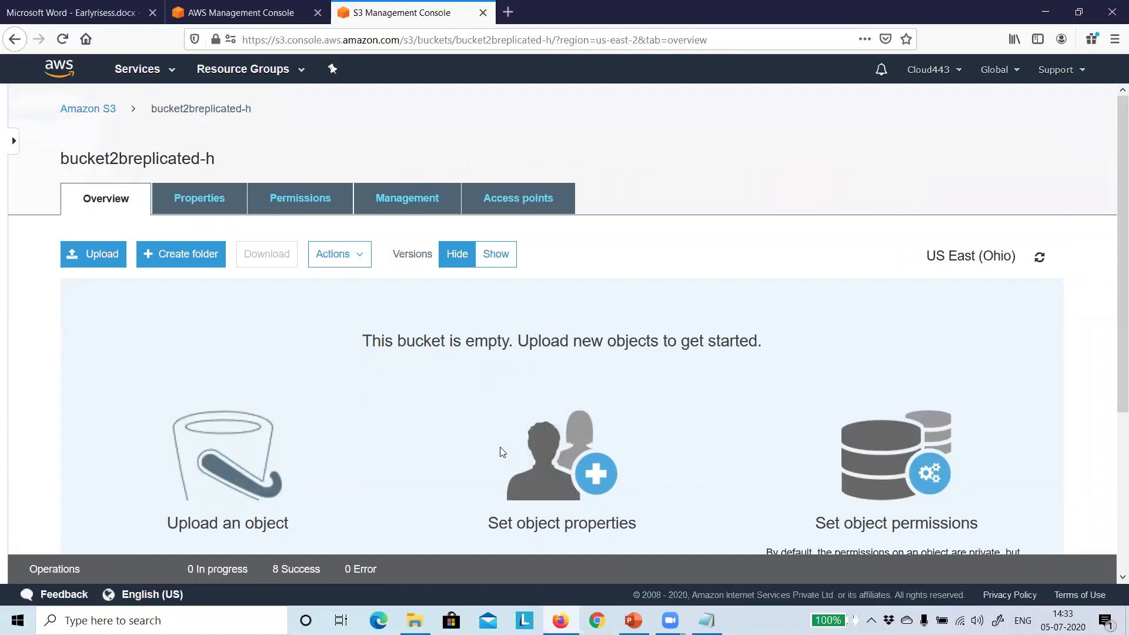
left_click(415, 201)
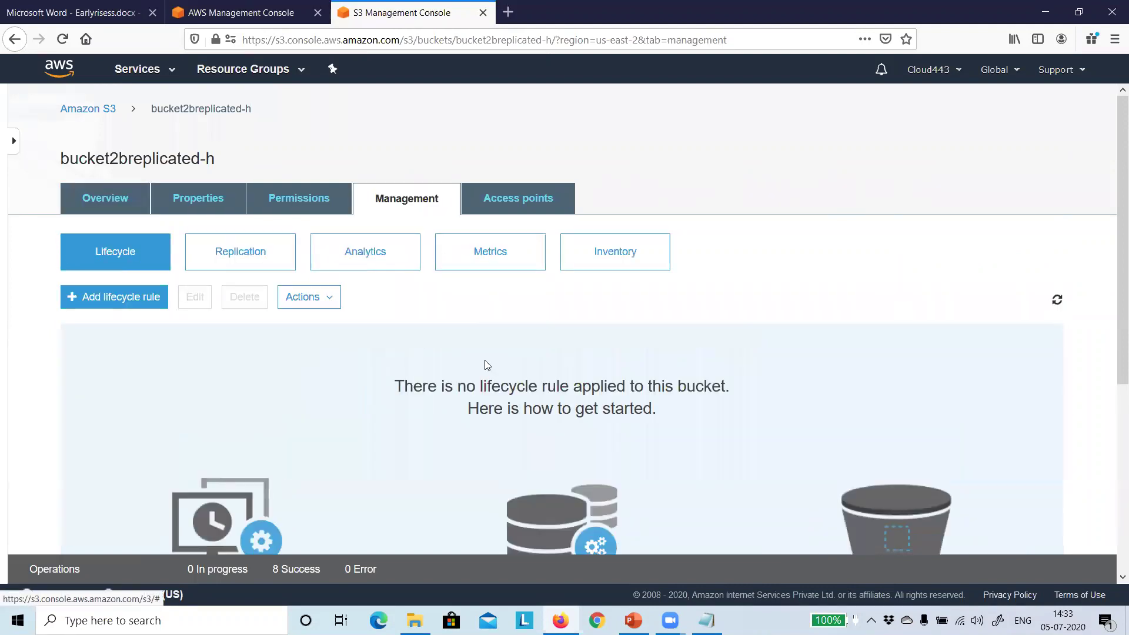
left_click(252, 259)
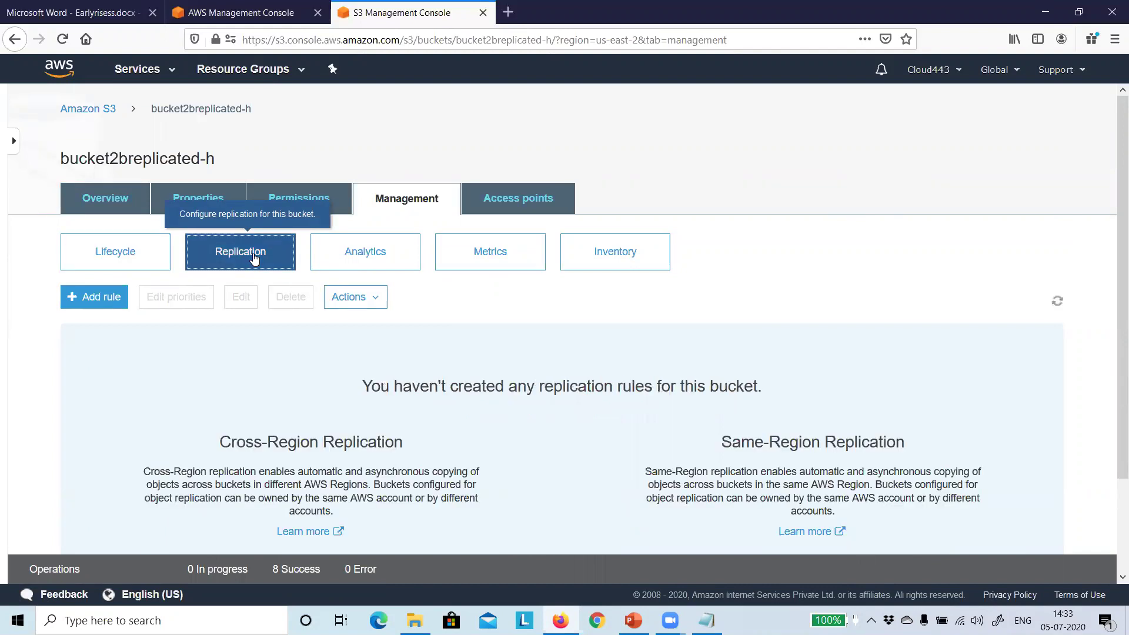
left_click(89, 296)
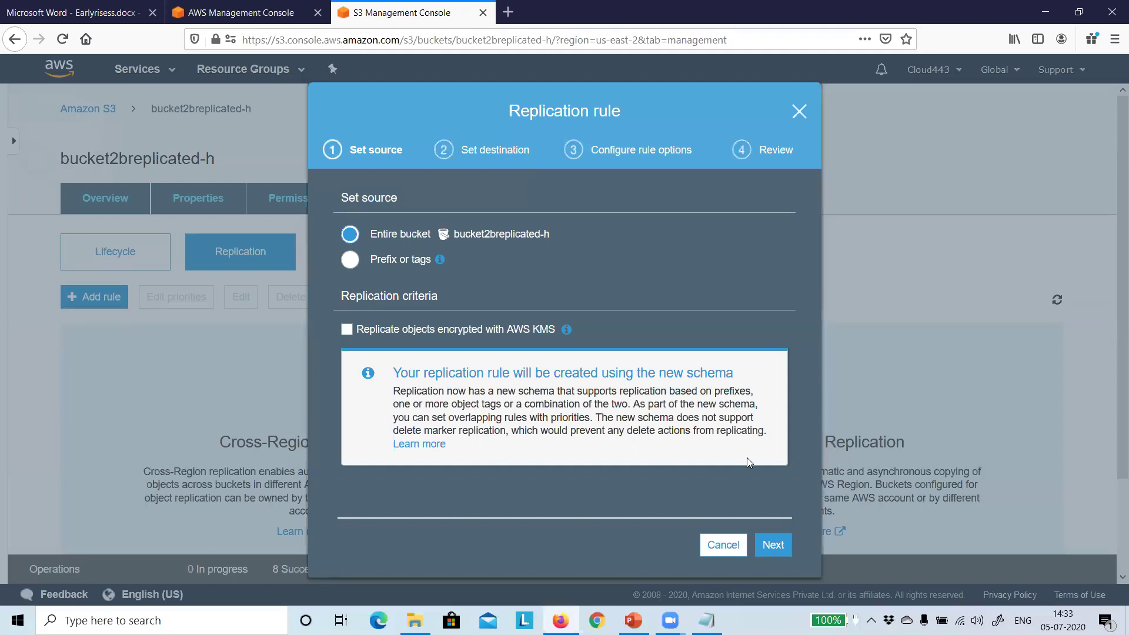
key("Return")
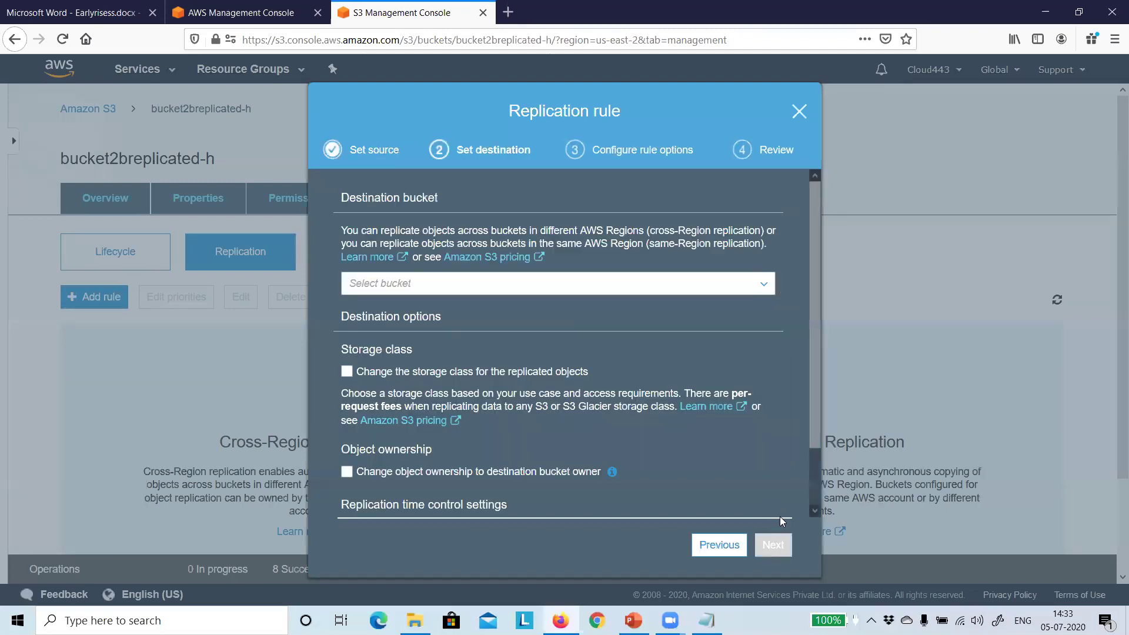
Choose destination-h from the buckets in this account as the replication rule's destination bucket
left_click(488, 288)
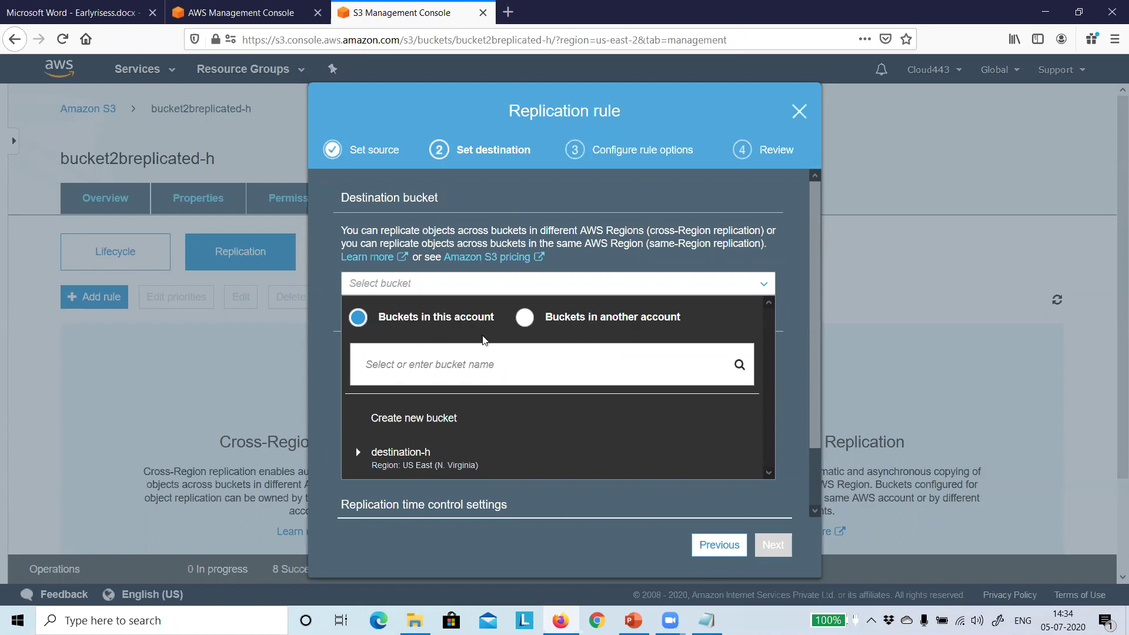
left_click(425, 365)
scroll(412, 415, "down", 2)
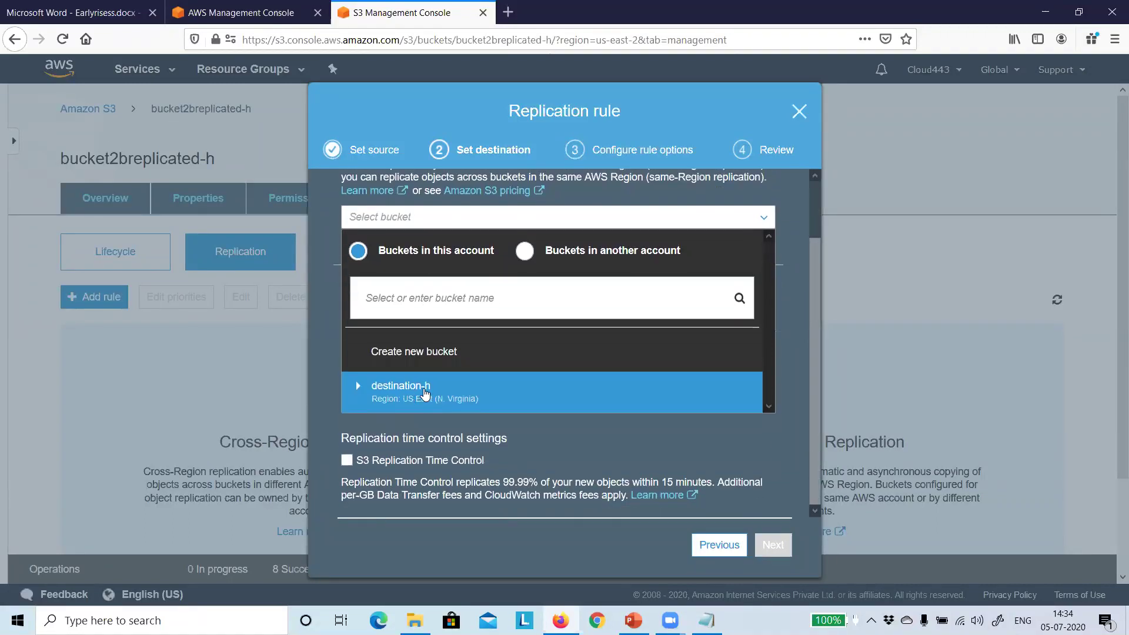
left_click(426, 393)
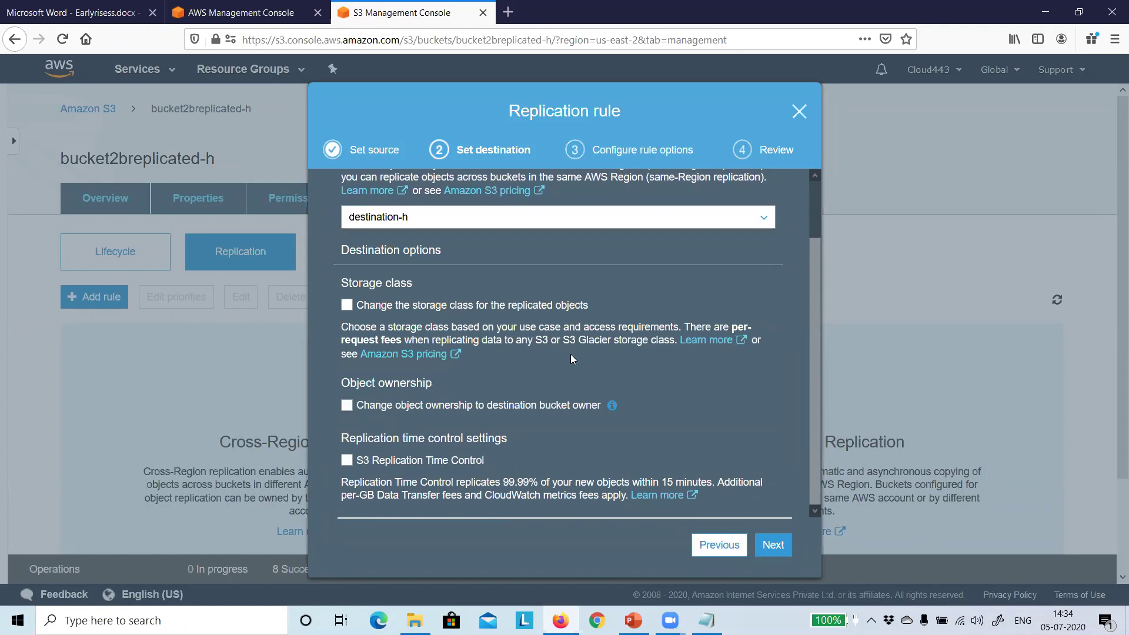
Change the storage class for the replicated objects to One Zone-IA
scroll(520, 430, "down", 2)
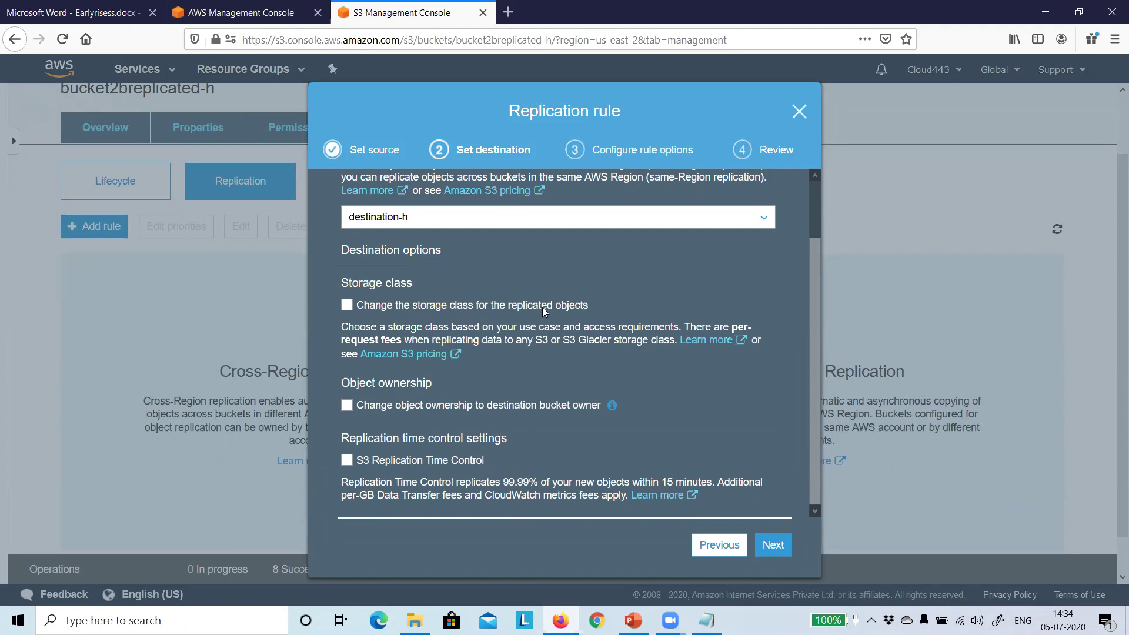
left_click(347, 305)
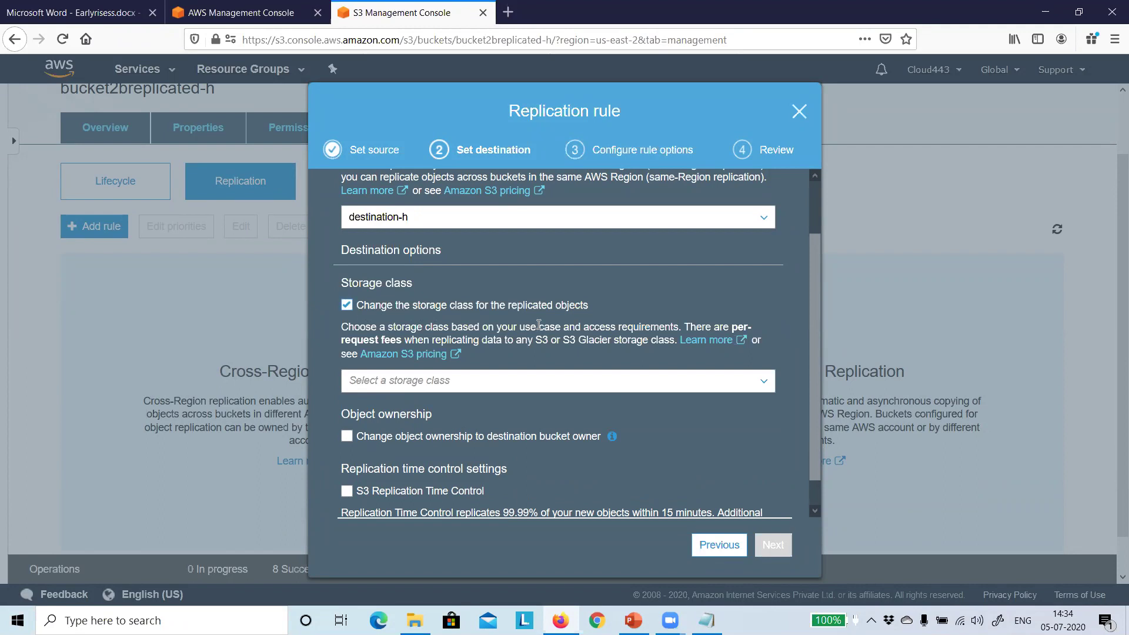
left_click(468, 383)
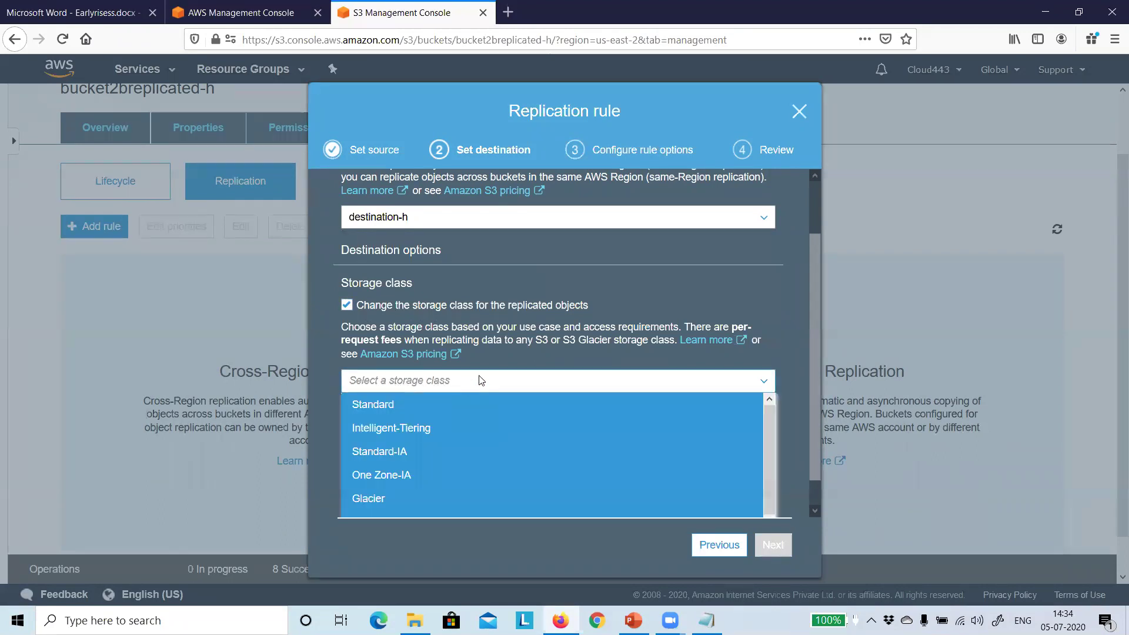
scroll(707, 315, "down", 1)
scroll(707, 311, "down", 3)
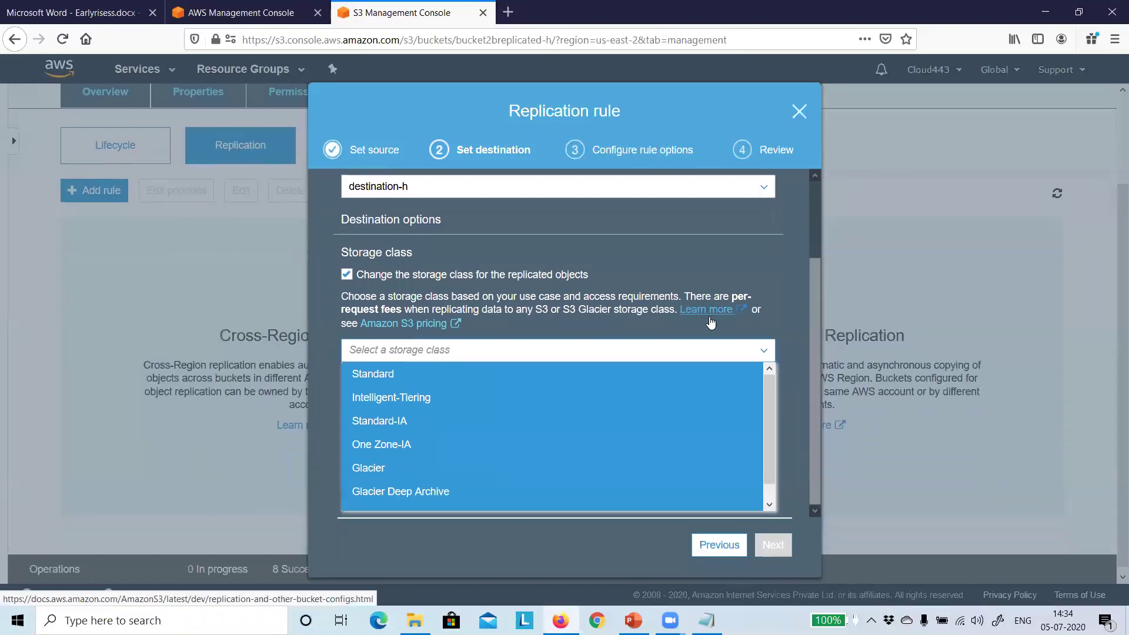
left_click_drag(773, 405, 759, 444)
left_click_drag(762, 397, 756, 446)
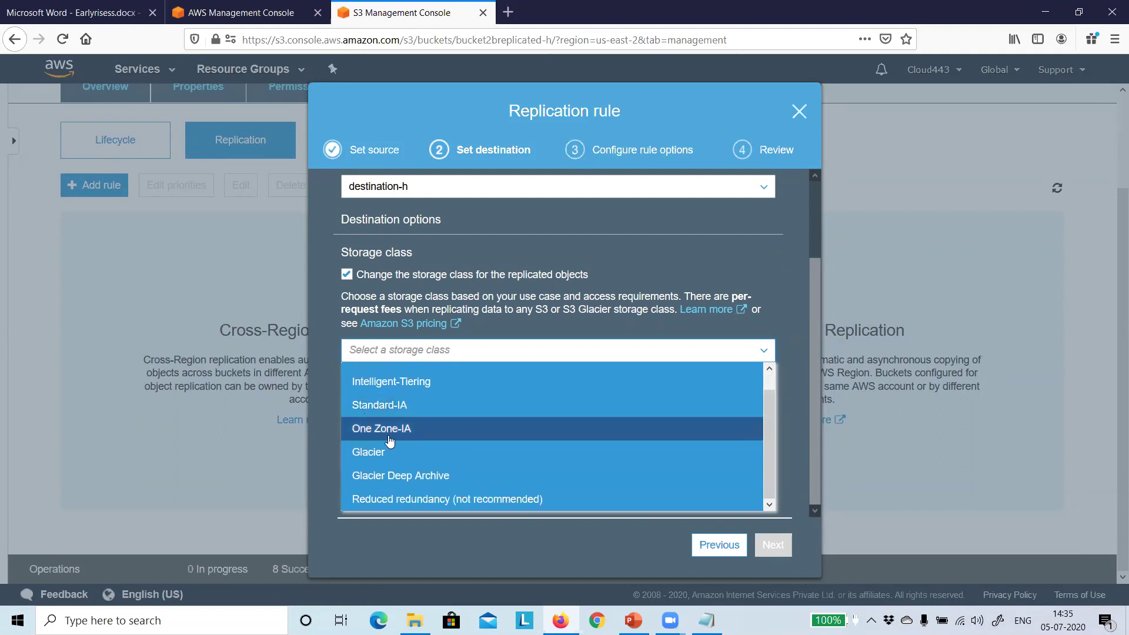
left_click(426, 433)
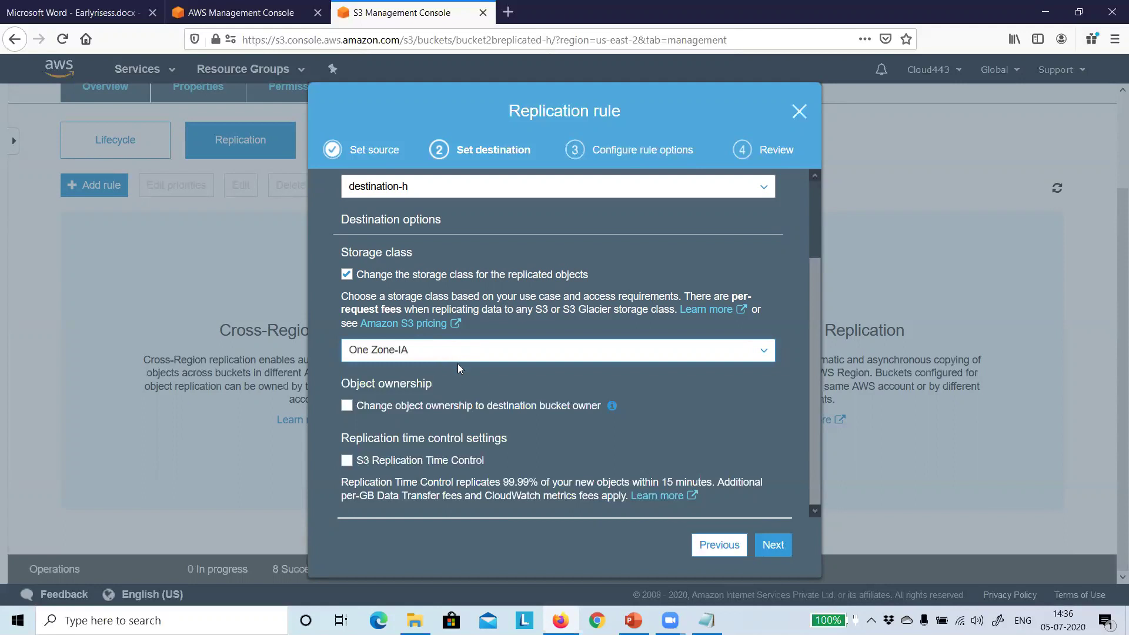
Review the storage classes offered for the replicated objects and choose One Zone-IA again
left_click(429, 350)
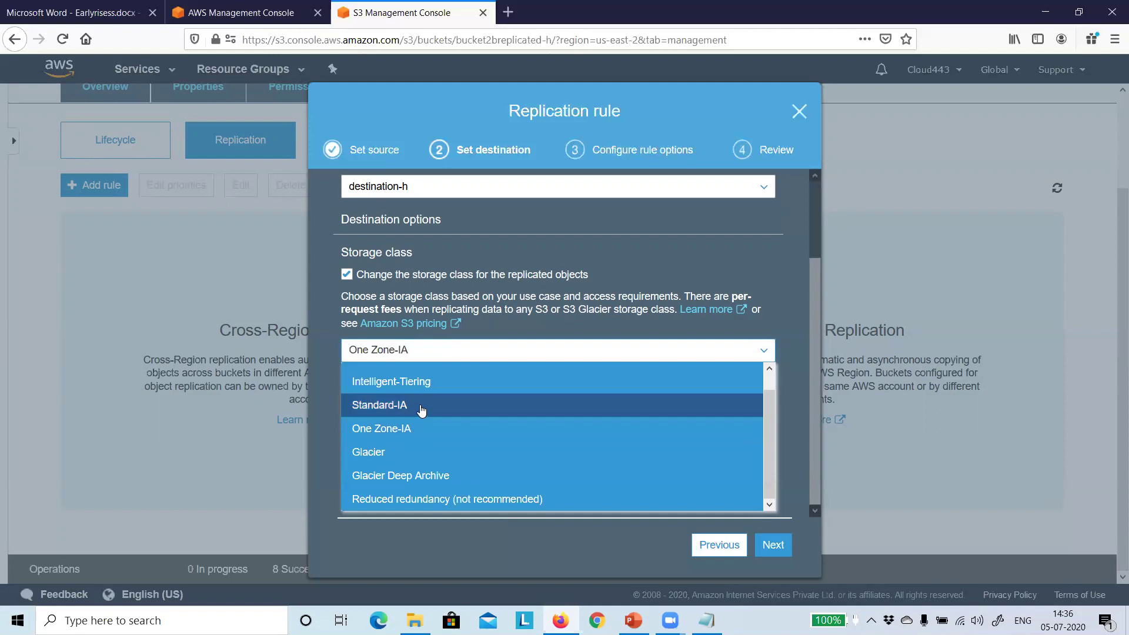
scroll(421, 410, "up", 1)
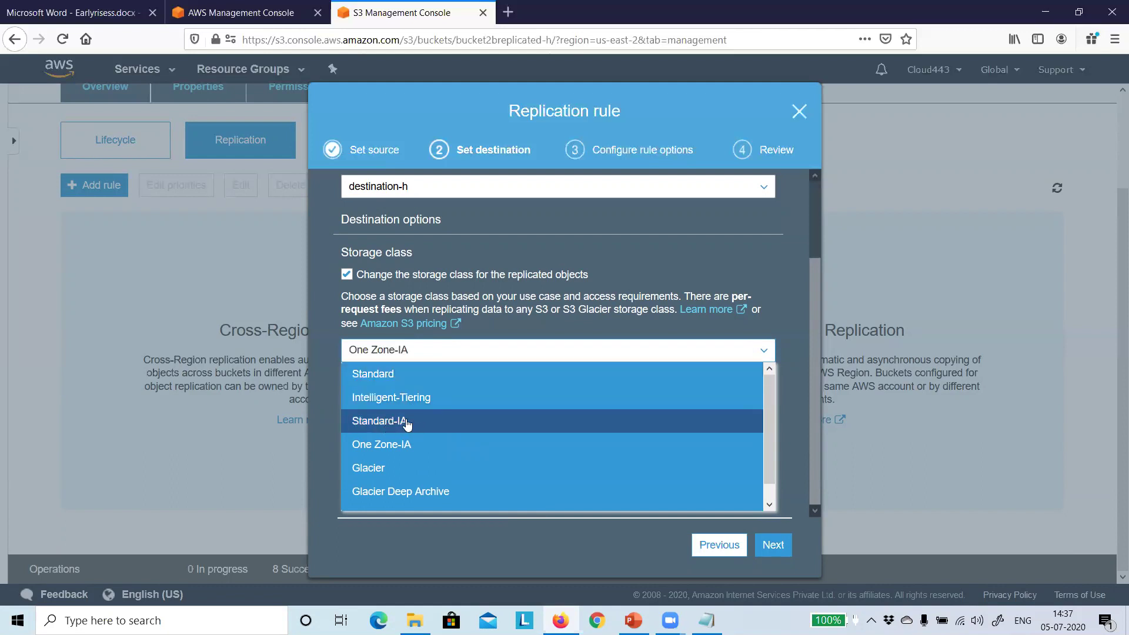
left_click(426, 450)
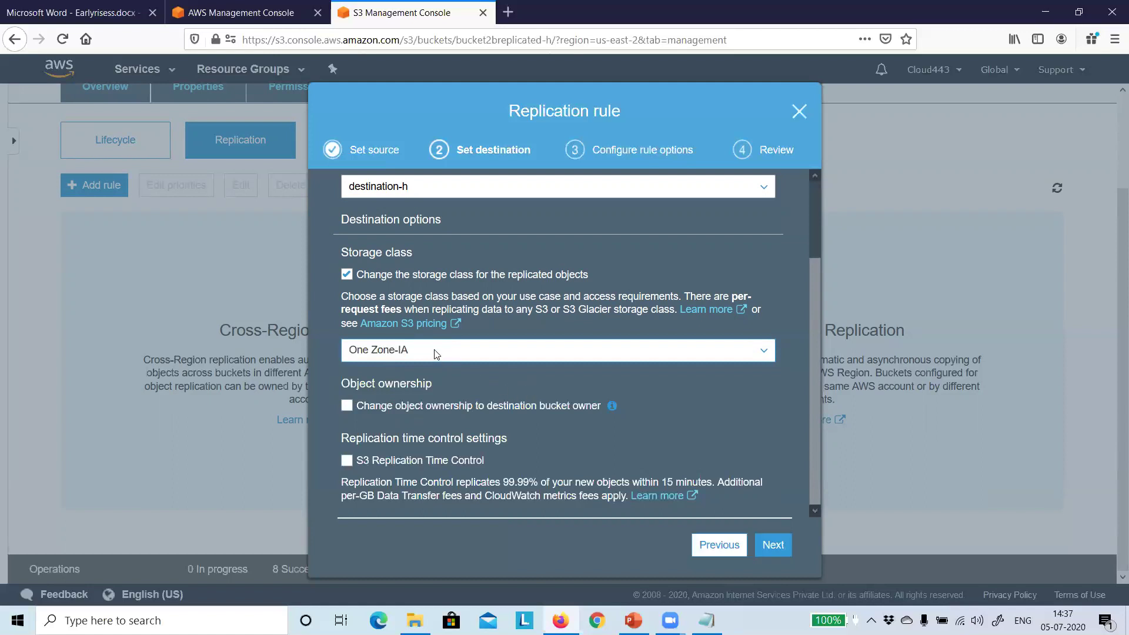
Switch the replicated objects' storage class to Standard and back to One Zone-IA, reviewing the remaining classes
left_click(481, 355)
left_click(481, 355)
left_click(474, 355)
scroll(427, 416, "up", 1)
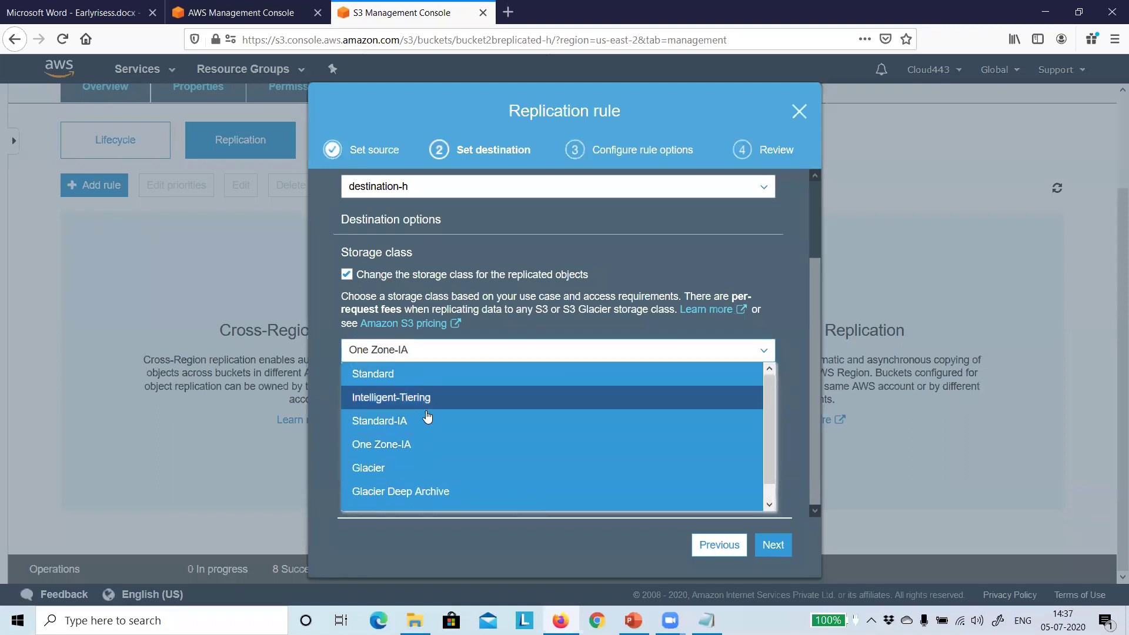
left_click(408, 373)
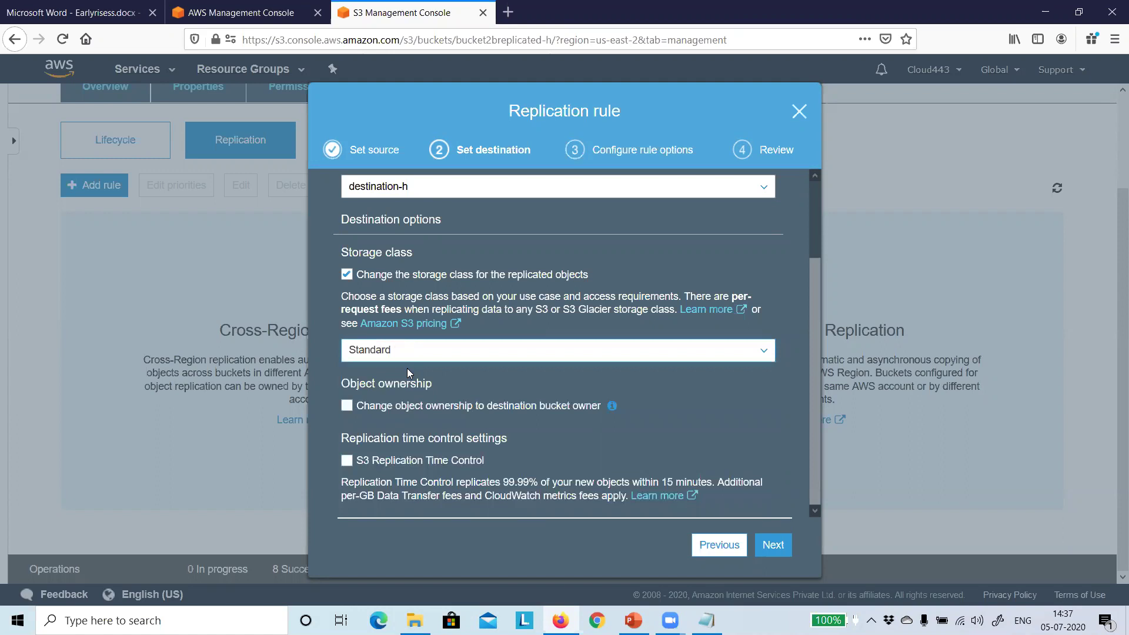
left_click(487, 355)
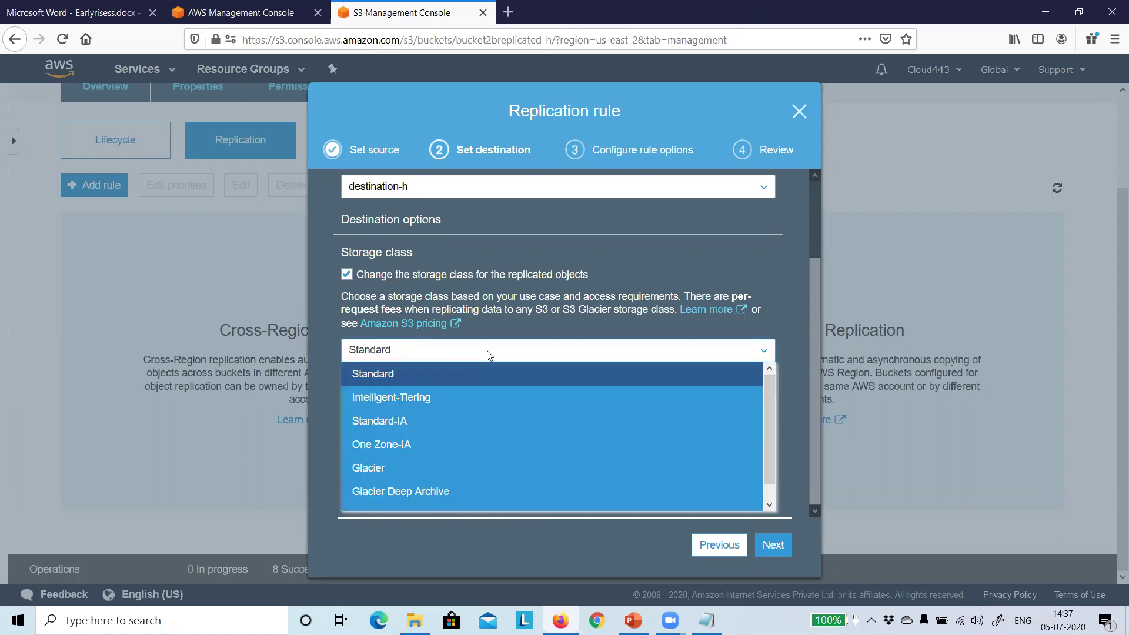
left_click(436, 444)
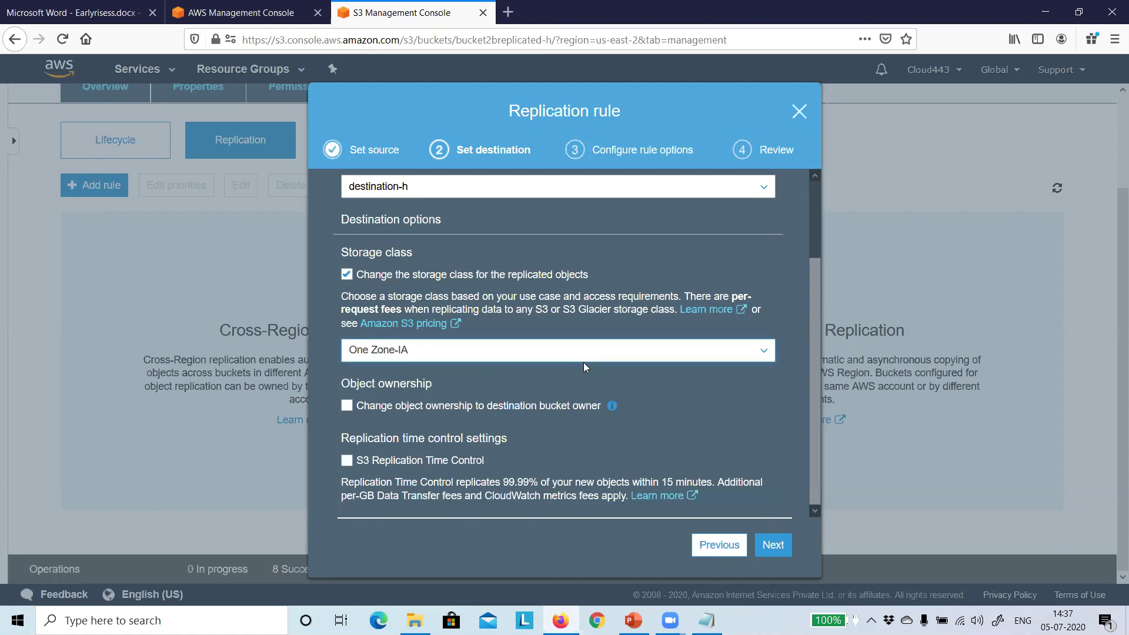
left_click(505, 353)
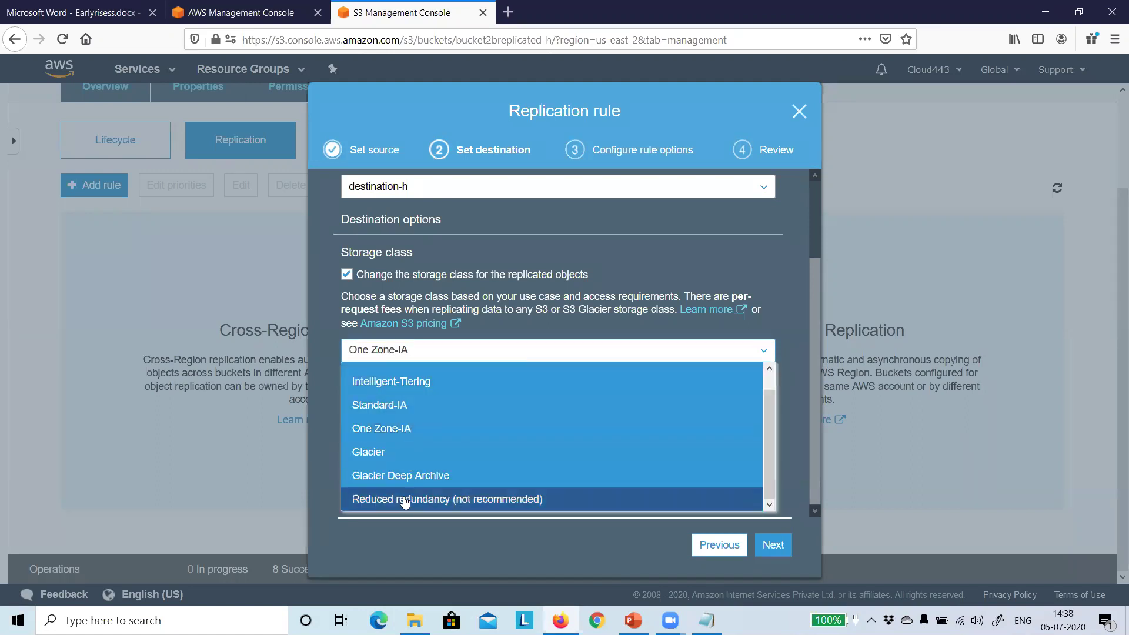
left_click(657, 269)
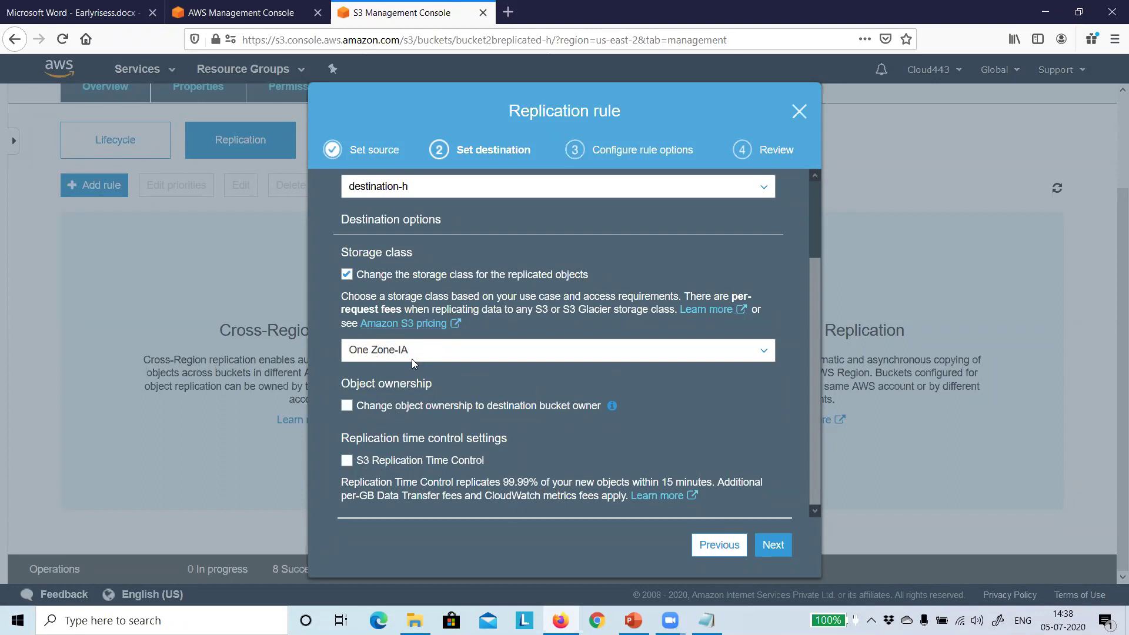
Proceed to the rule options and choose to create a new IAM role for the replication
left_click(773, 545)
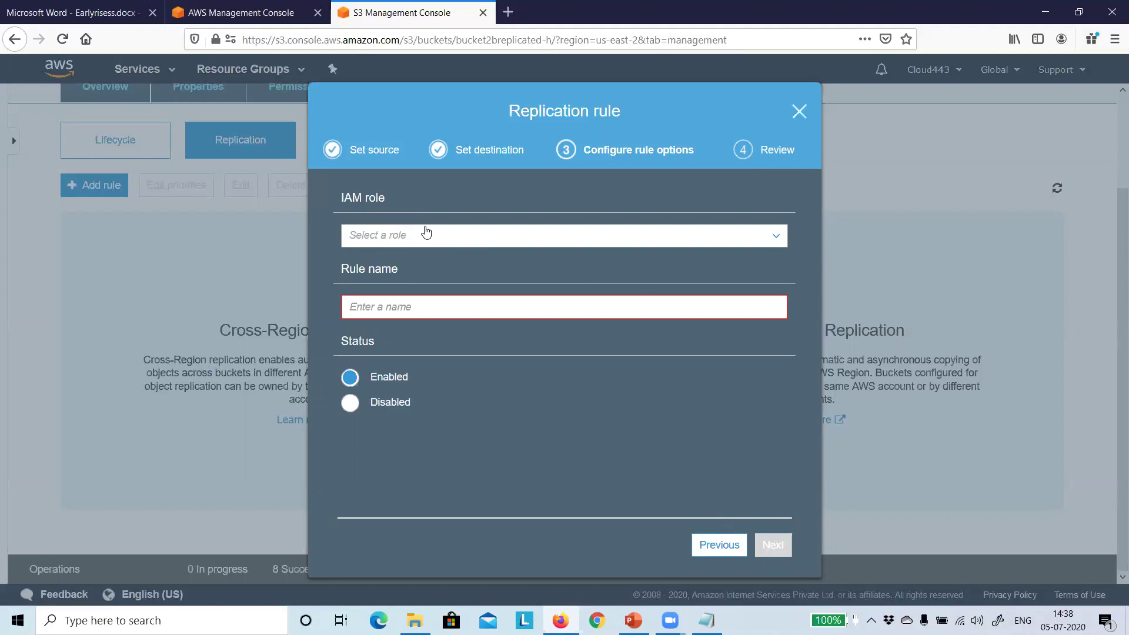
left_click(386, 239)
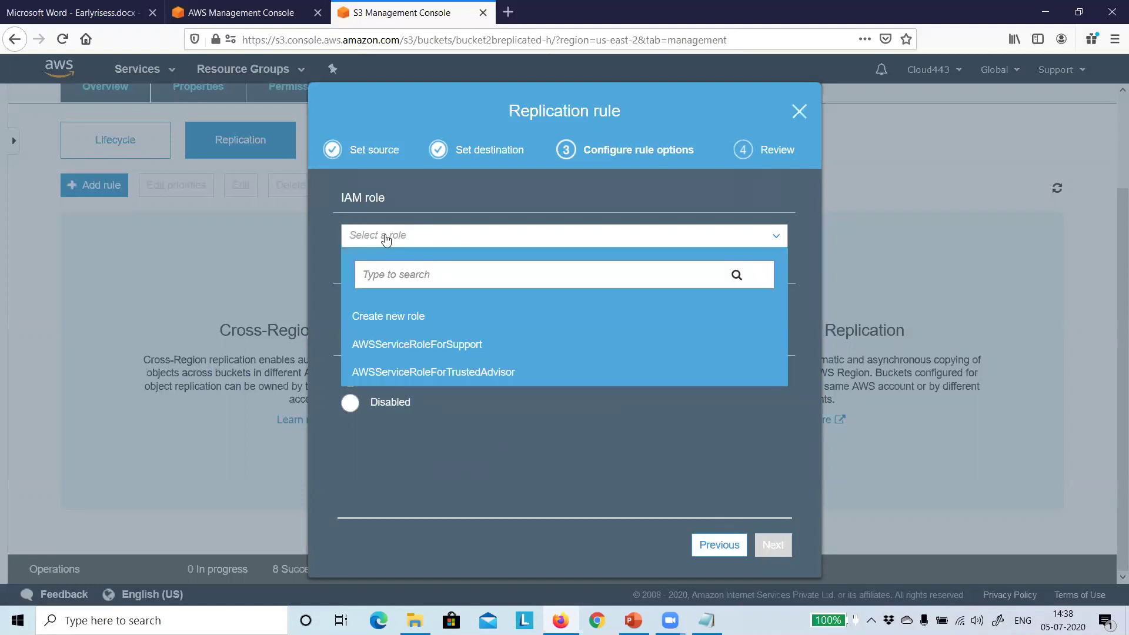
left_click(415, 318)
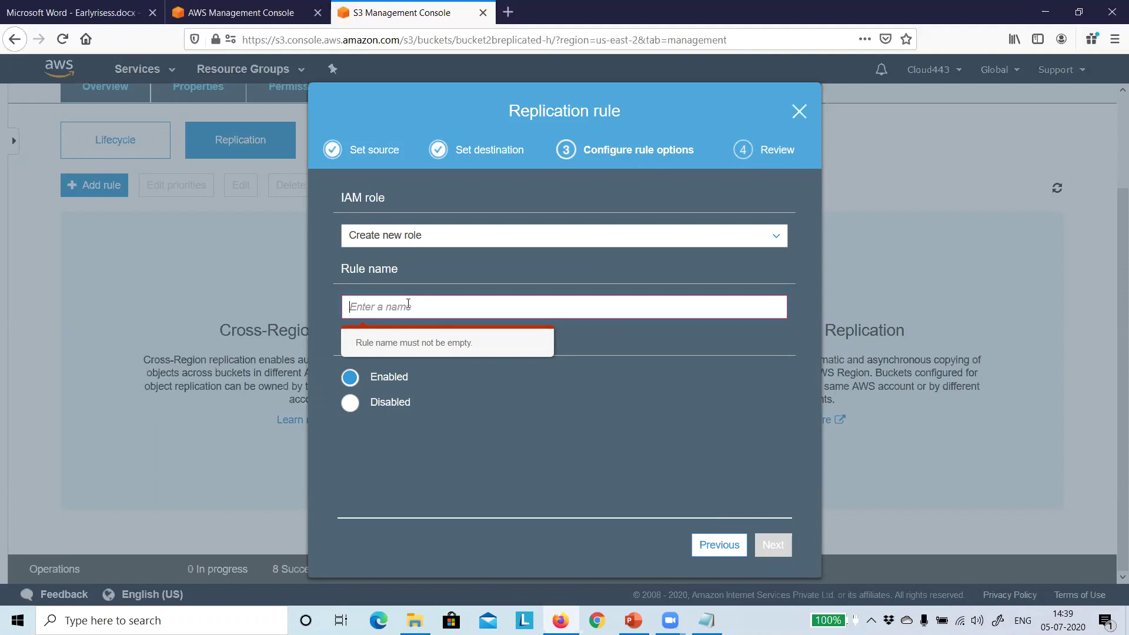
Name the rule ReplicationRule1, proceed to the review and save the replication rule
type("Rep")
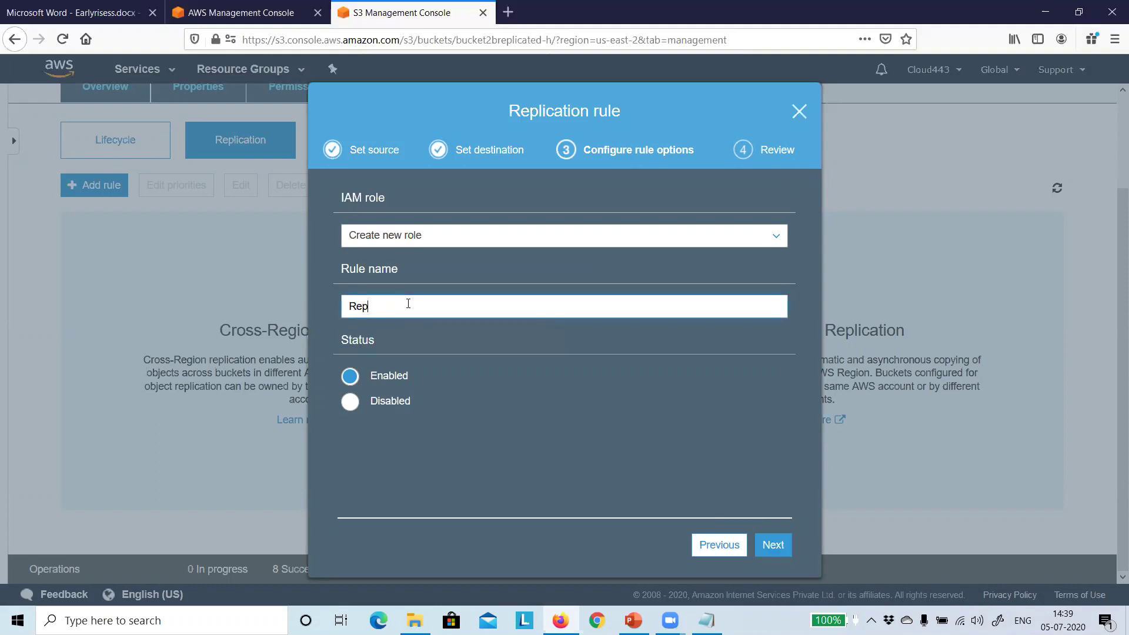
type("lication_Rule1")
key("BackSpace")
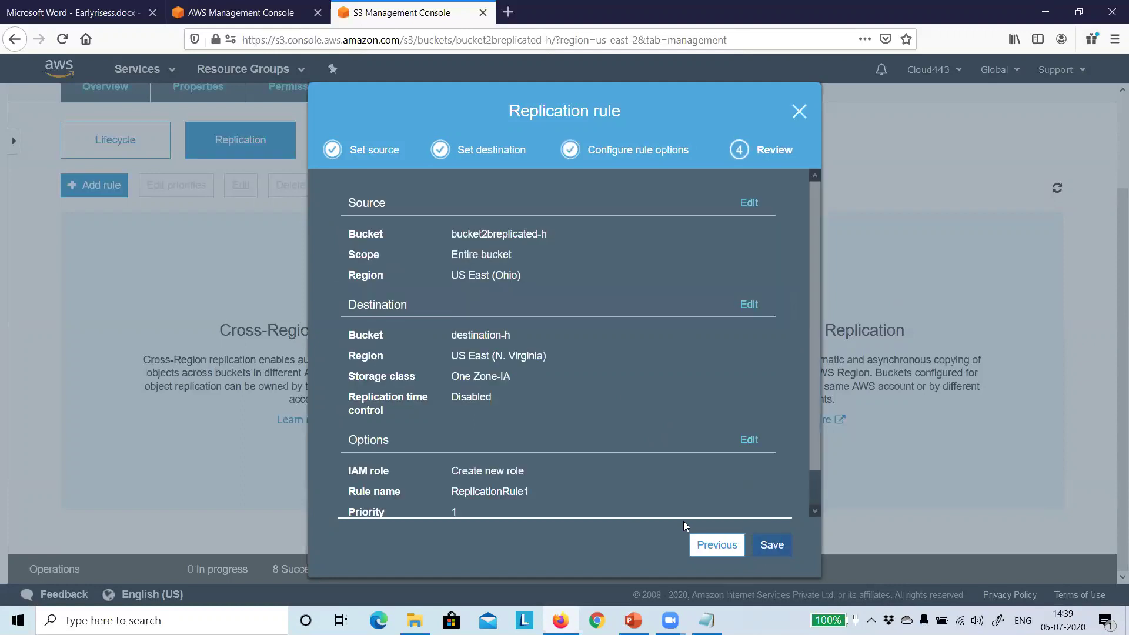
key("Return")
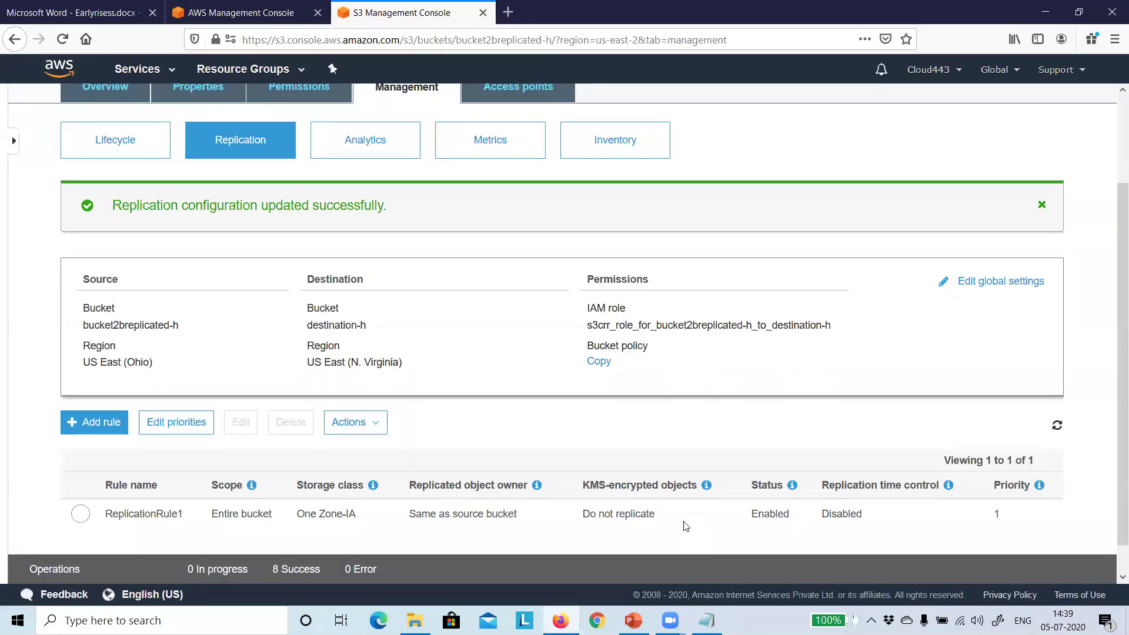
Select ReplicationRule1 and review its settings along with the replication source, destination and permissions
scroll(785, 436, "down", 1)
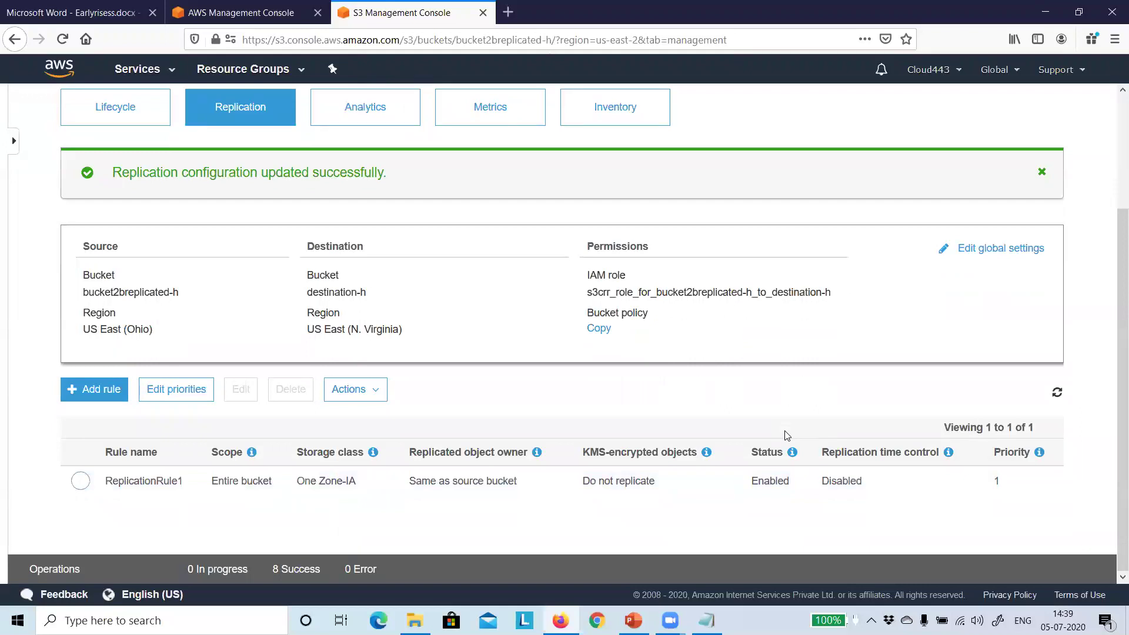
left_click(80, 481)
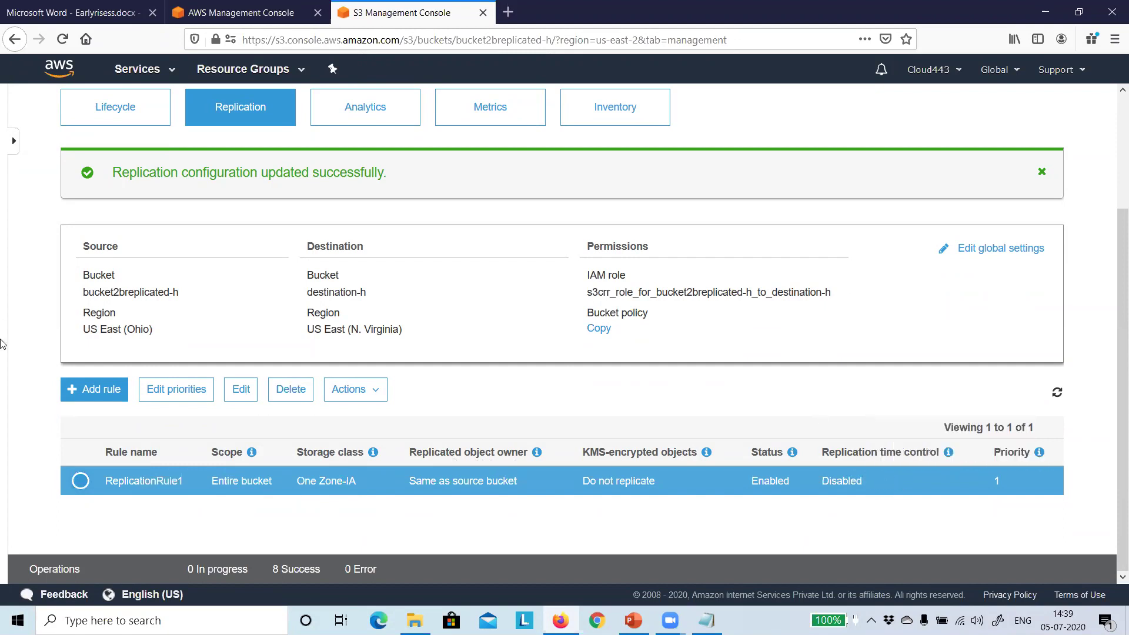
scroll(474, 431, "up", 3)
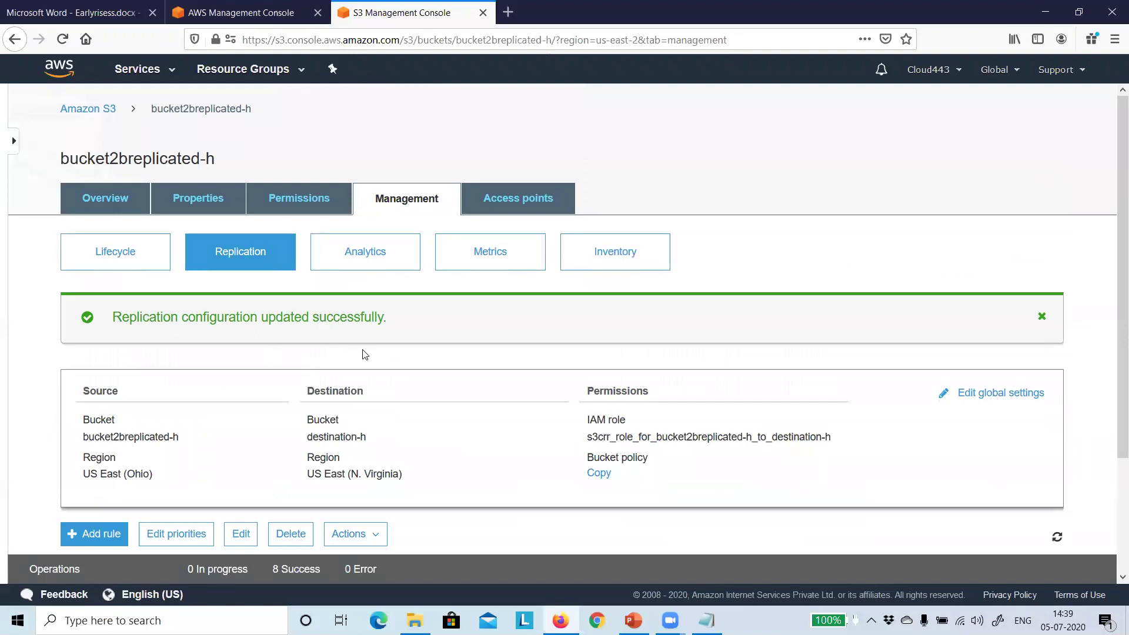
Check the contents of bucket2breplicated-h and destination-h before uploading anything
left_click(99, 200)
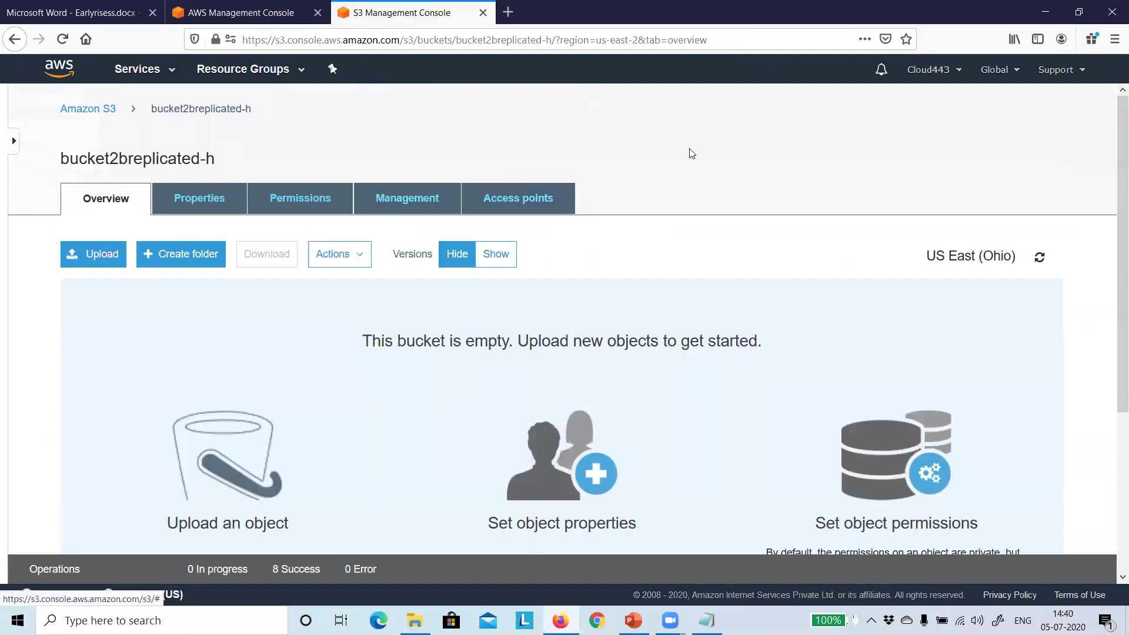
left_click(85, 110)
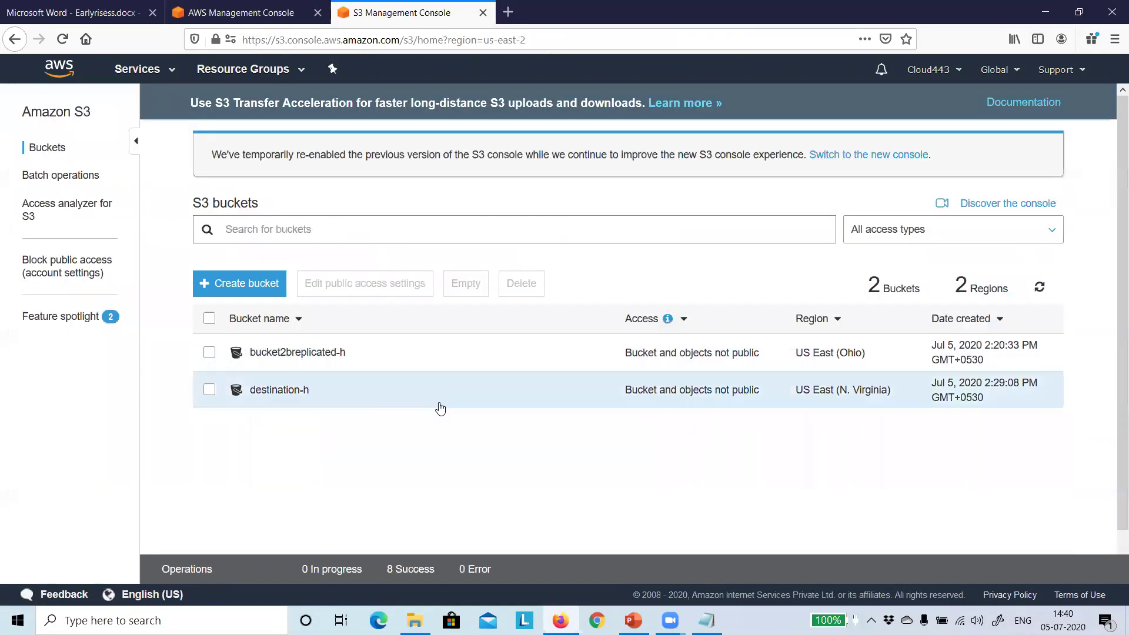
left_click(311, 356)
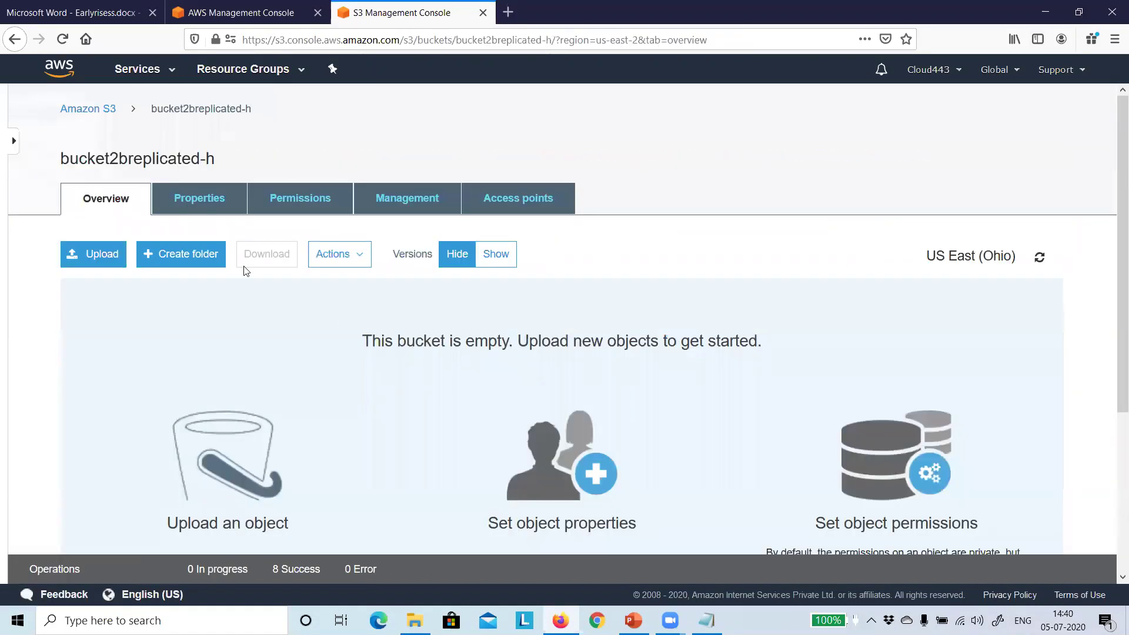
left_click(100, 111)
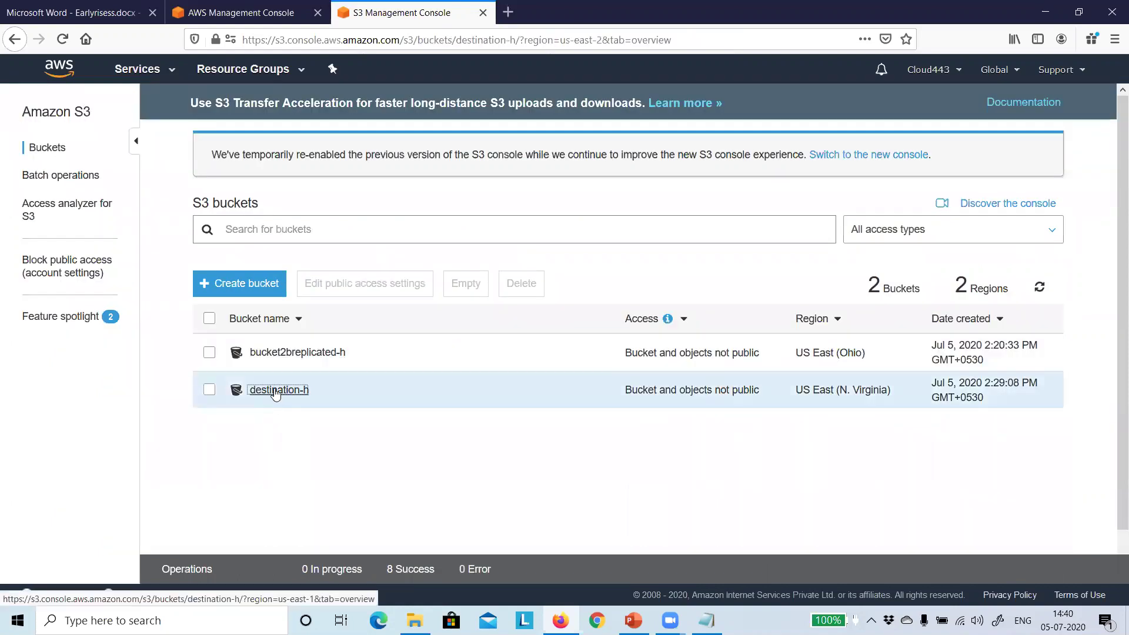
left_click(274, 391)
left_click(97, 110)
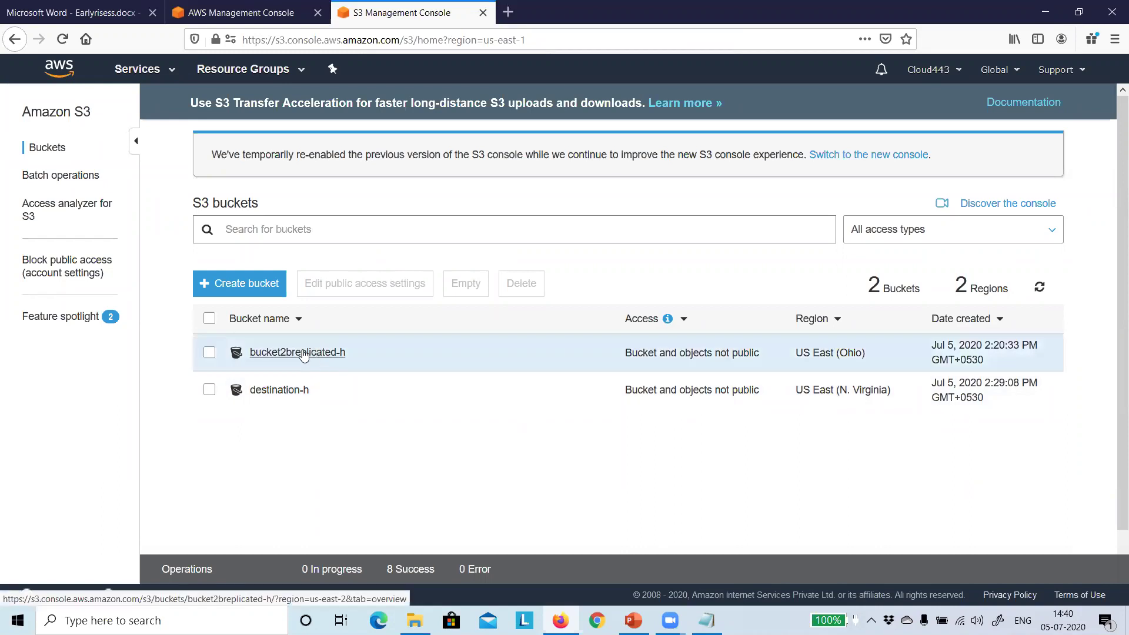
left_click(297, 352)
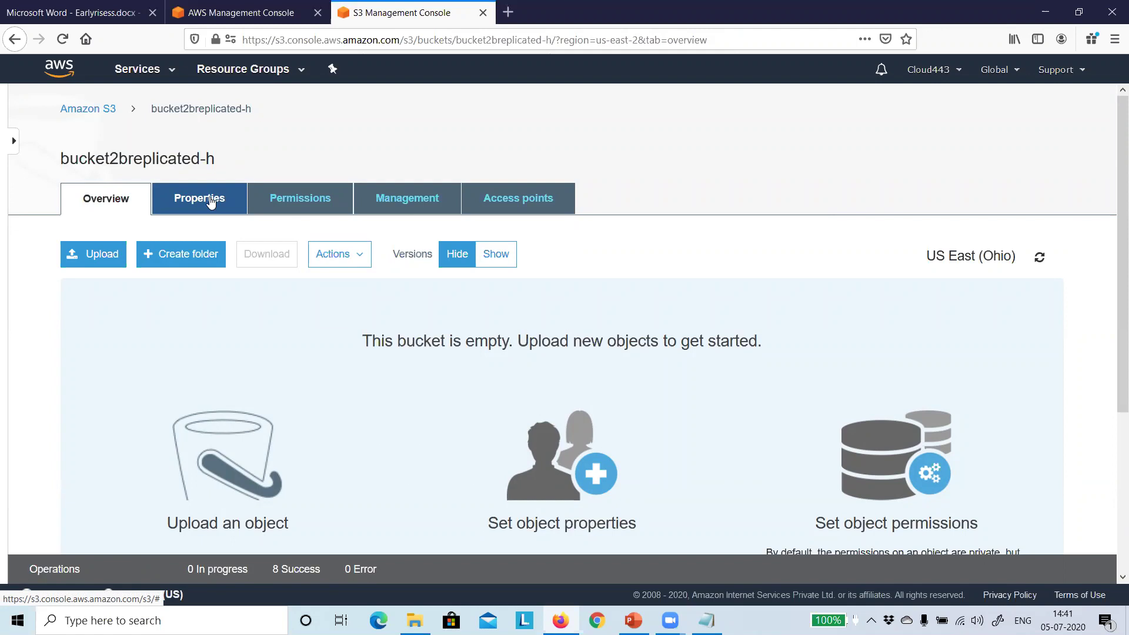
left_click(87, 110)
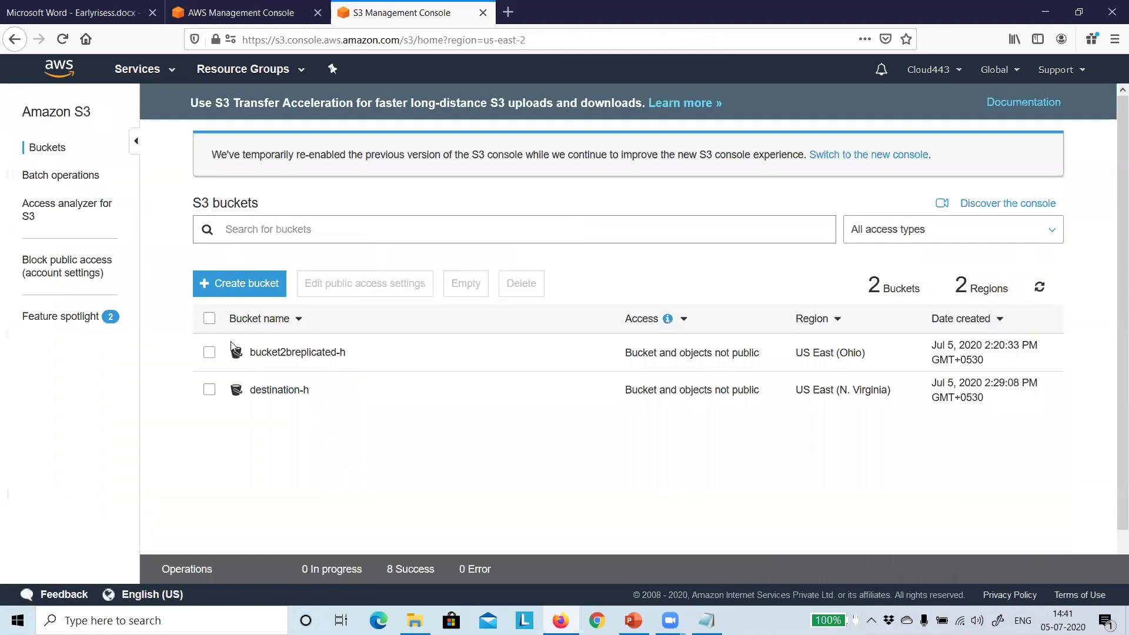
Upload learning.txt from the desktop into bucket2breplicated-h with the default upload settings
left_click(309, 353)
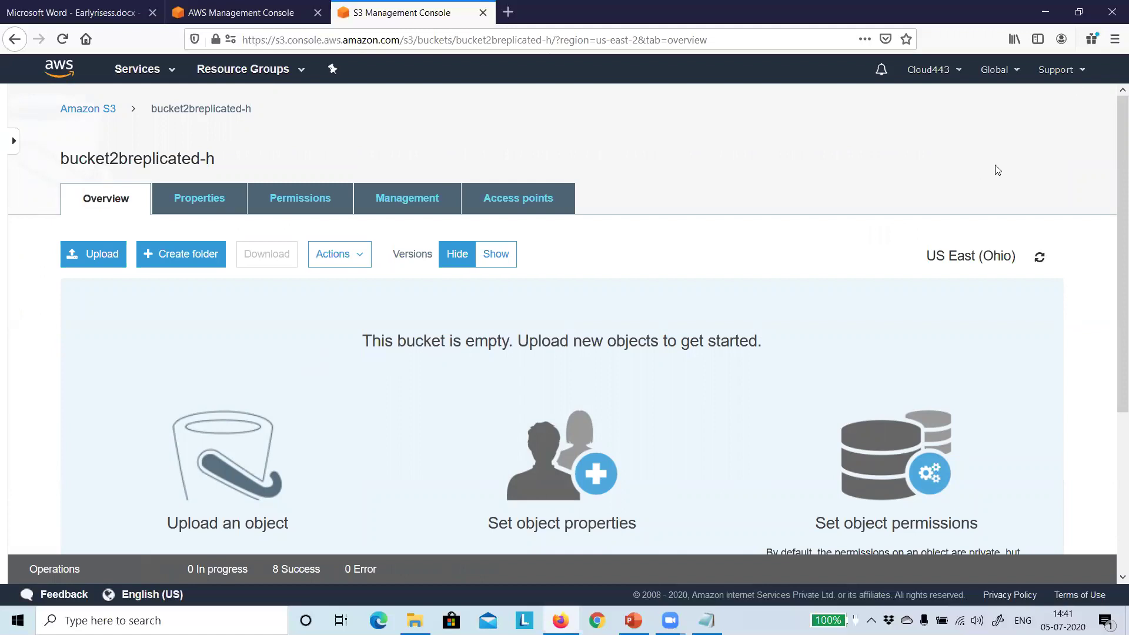
left_click(1079, 16)
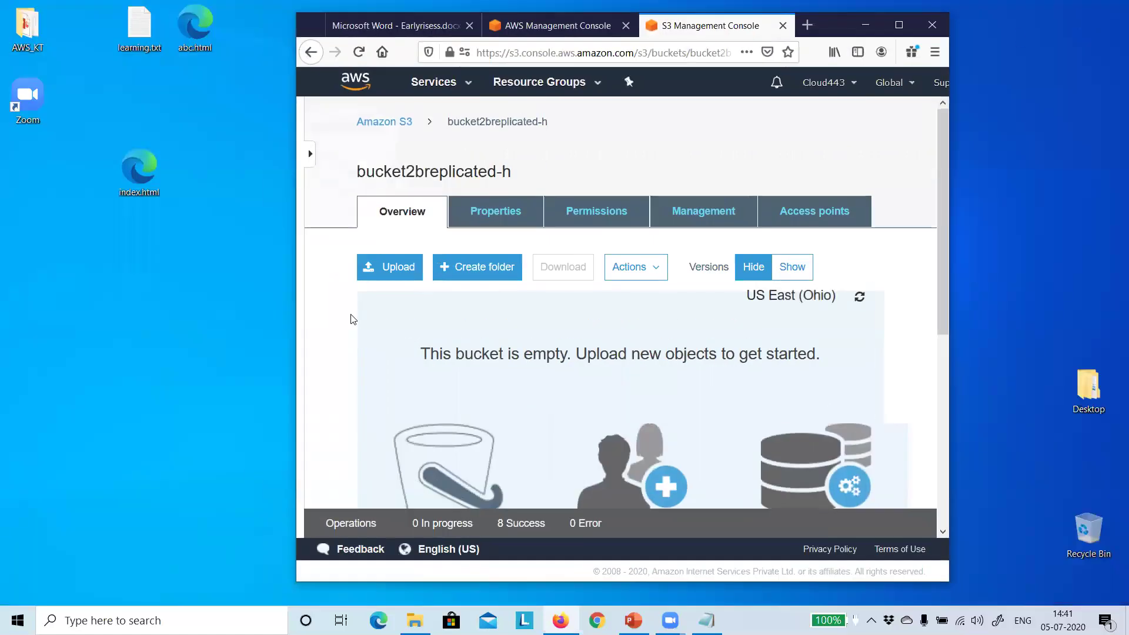
left_click_drag(138, 26, 538, 334)
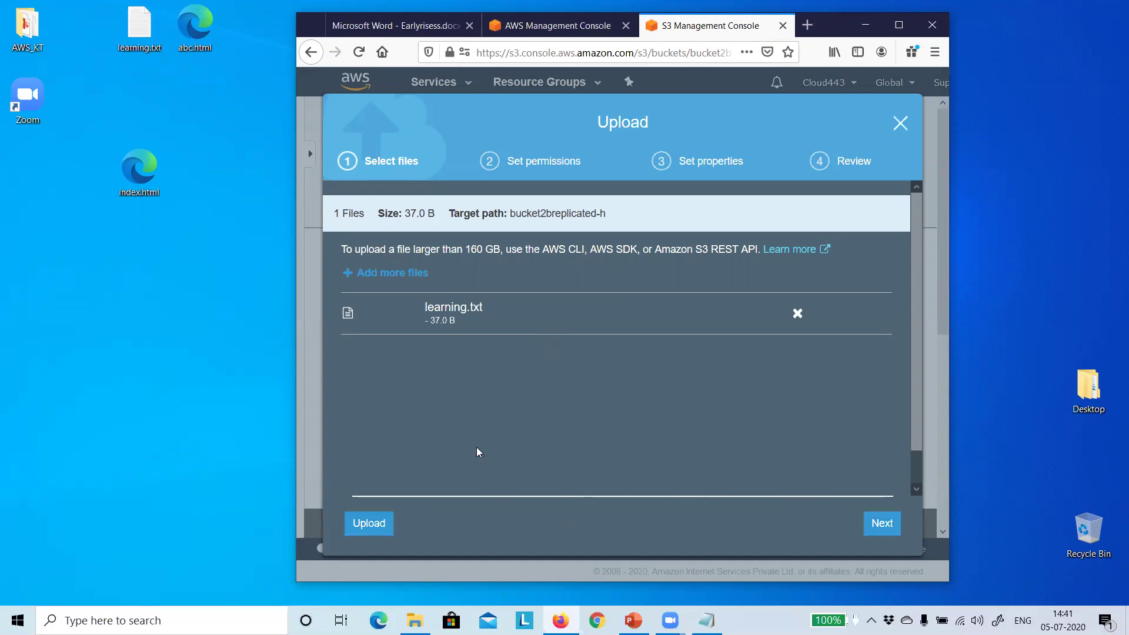
left_click(369, 525)
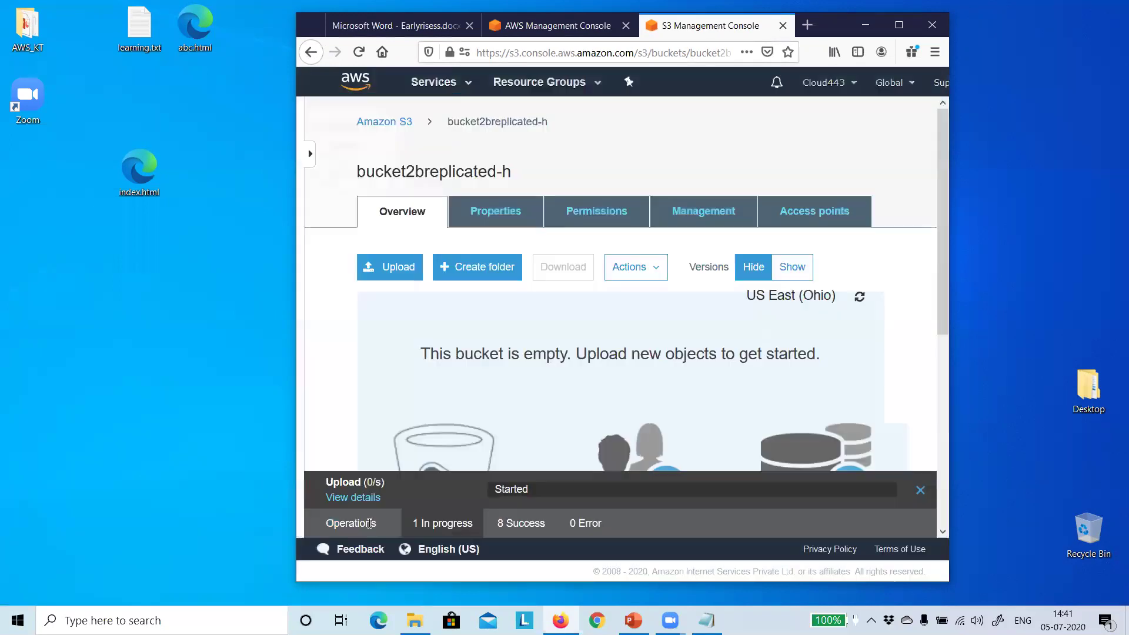
left_click(898, 25)
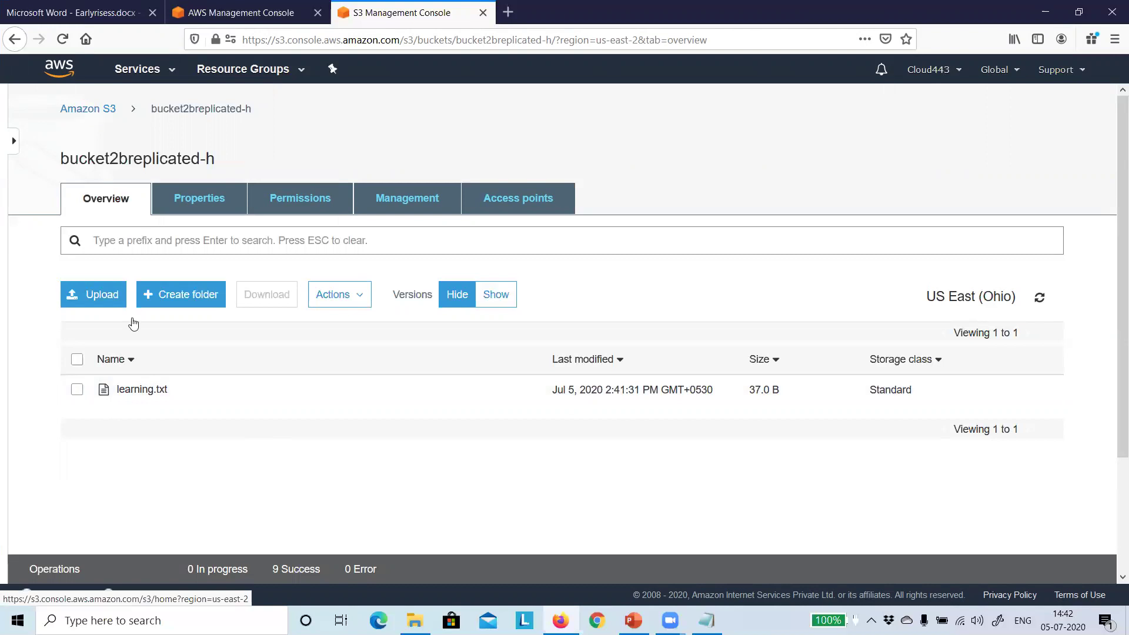
Refresh the object list of destination-h to check the replication, and compare it with the objects in bucket2breplicated-h
left_click(88, 111)
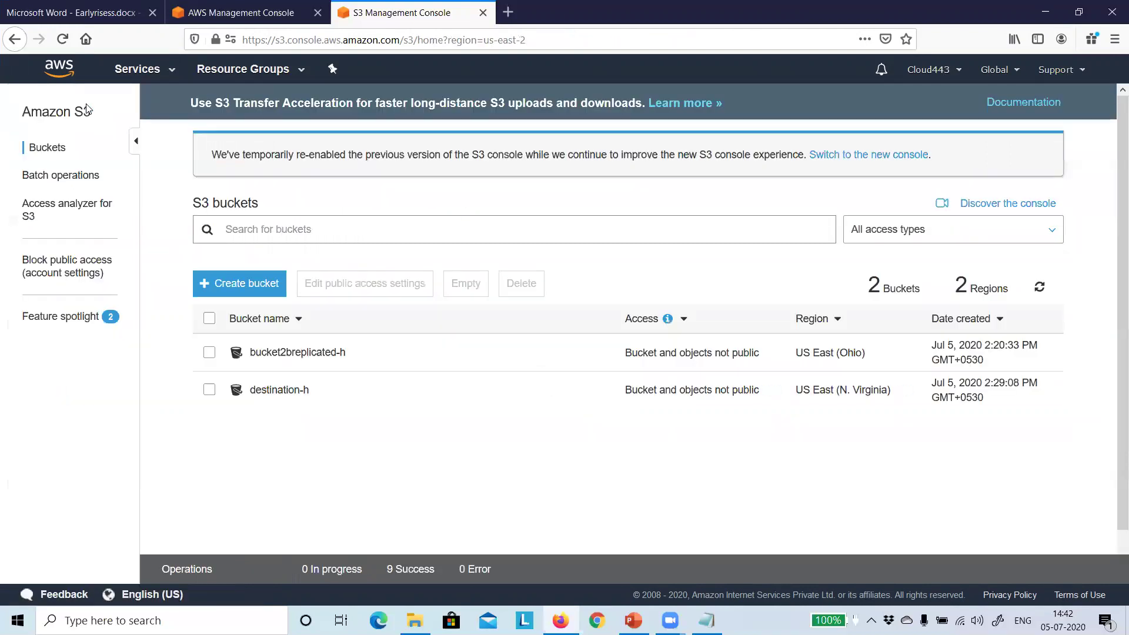
left_click(285, 391)
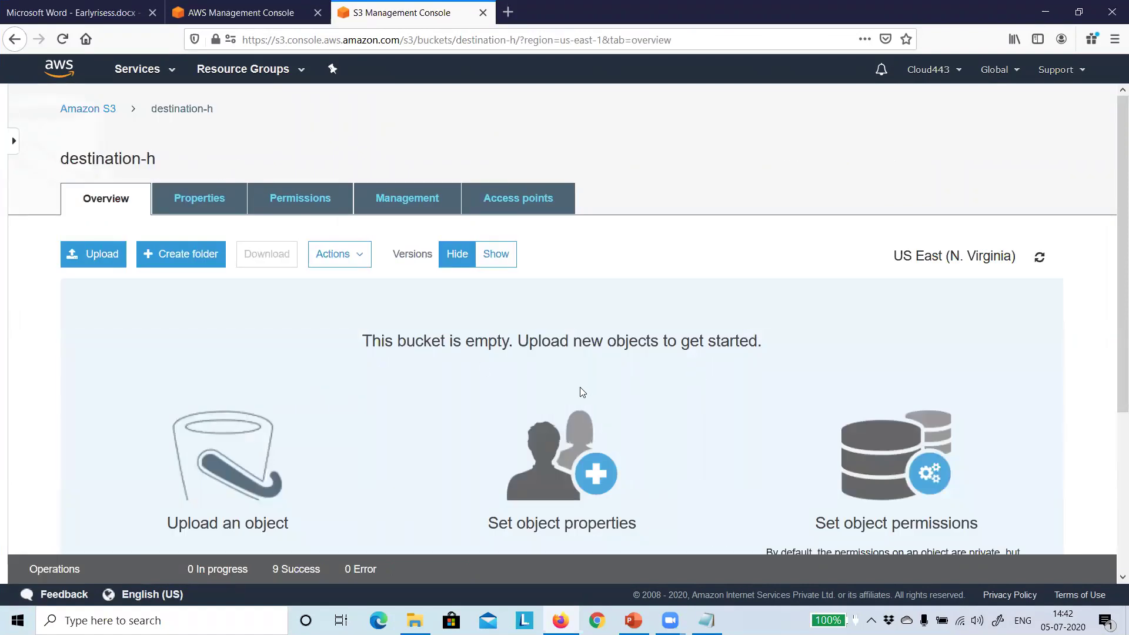
left_click(1040, 257)
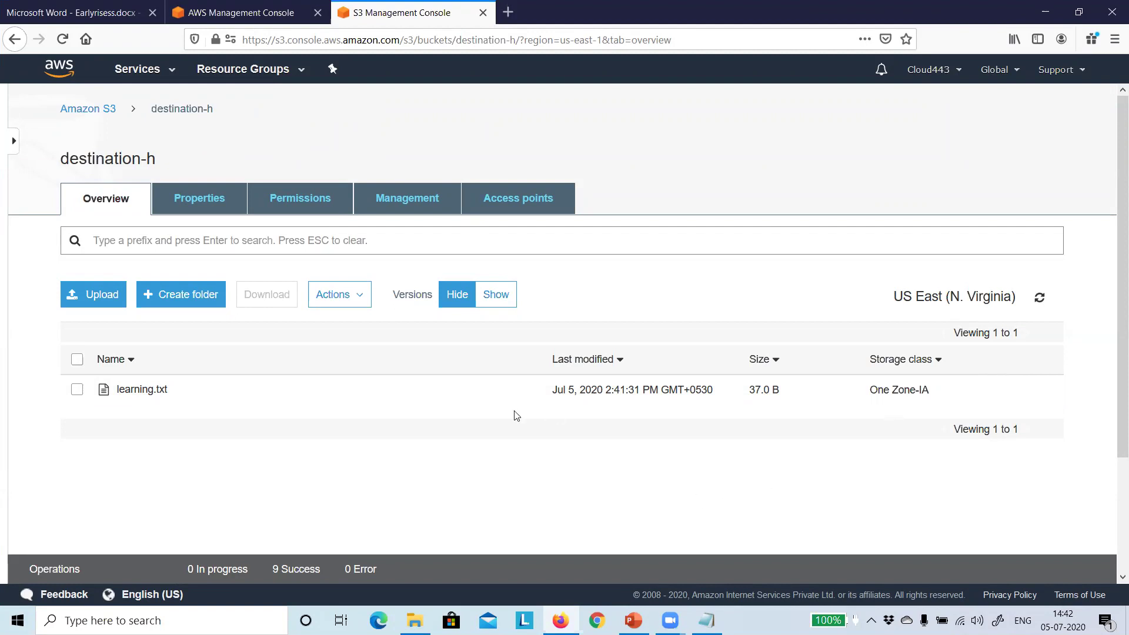
left_click(101, 111)
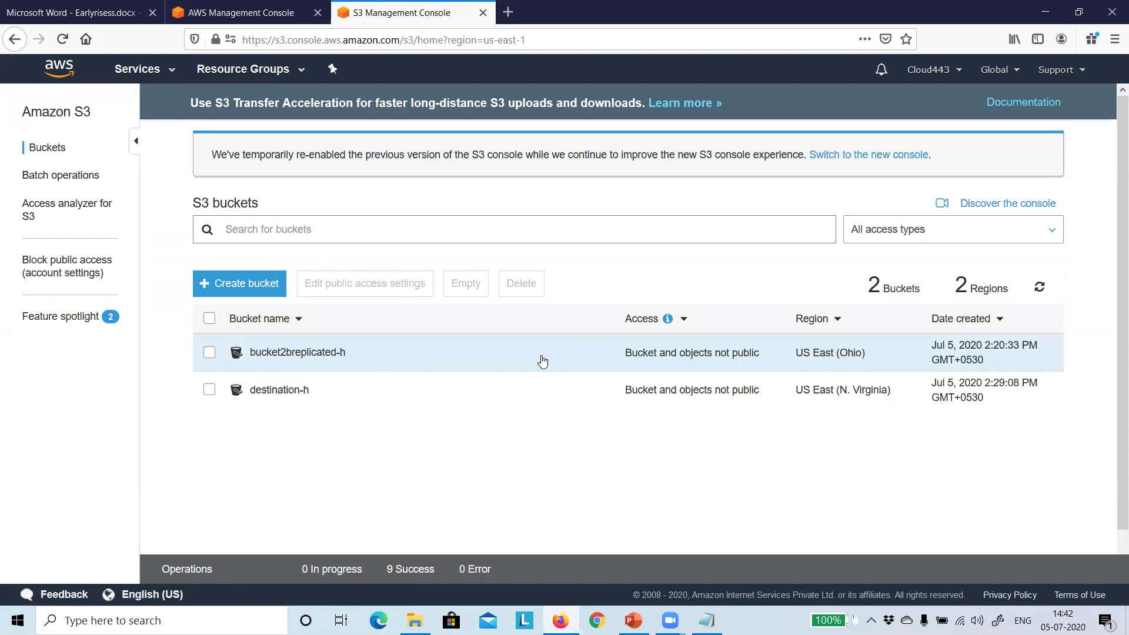
left_click(317, 353)
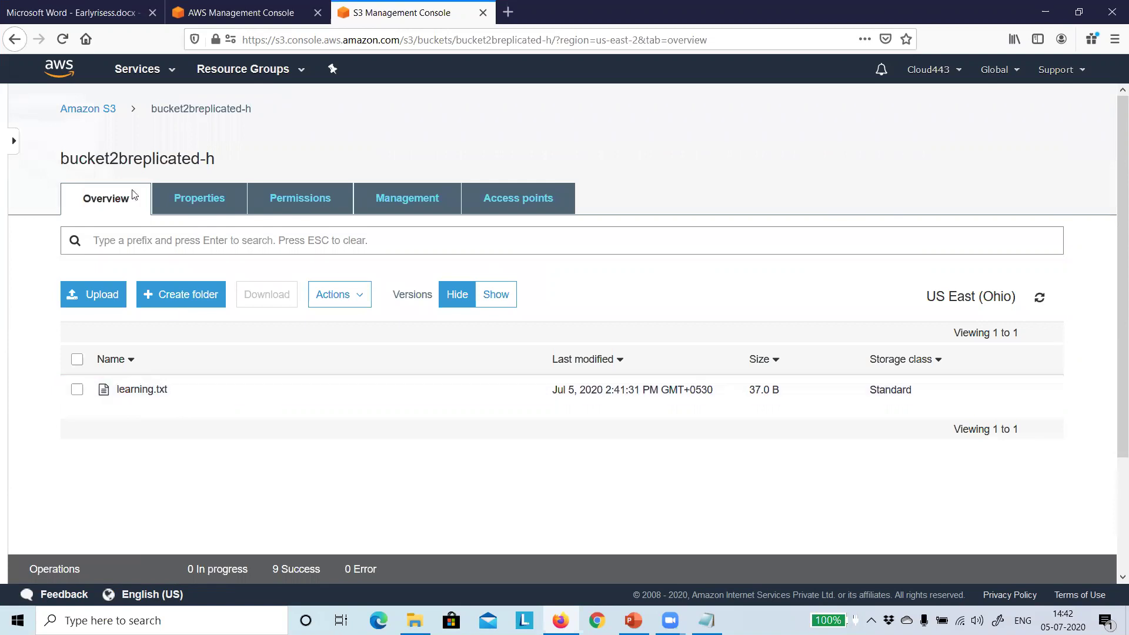
Compare the learning.txt entries in destination-h and bucket2breplicated-h, including their storage classes
left_click(91, 109)
left_click(288, 391)
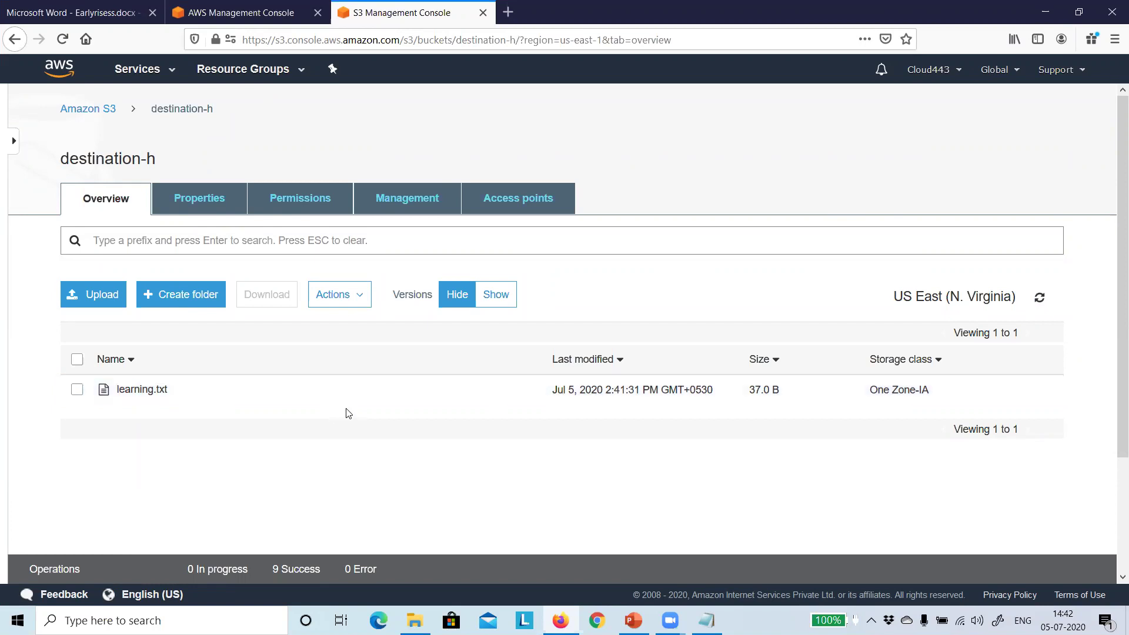
left_click(93, 109)
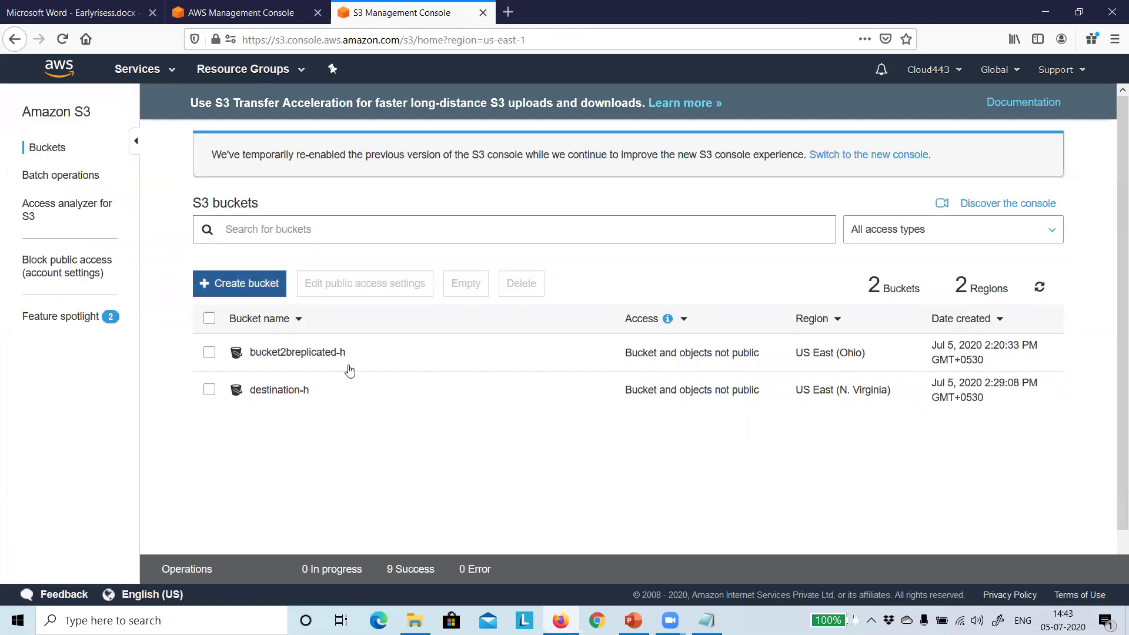
left_click(338, 353)
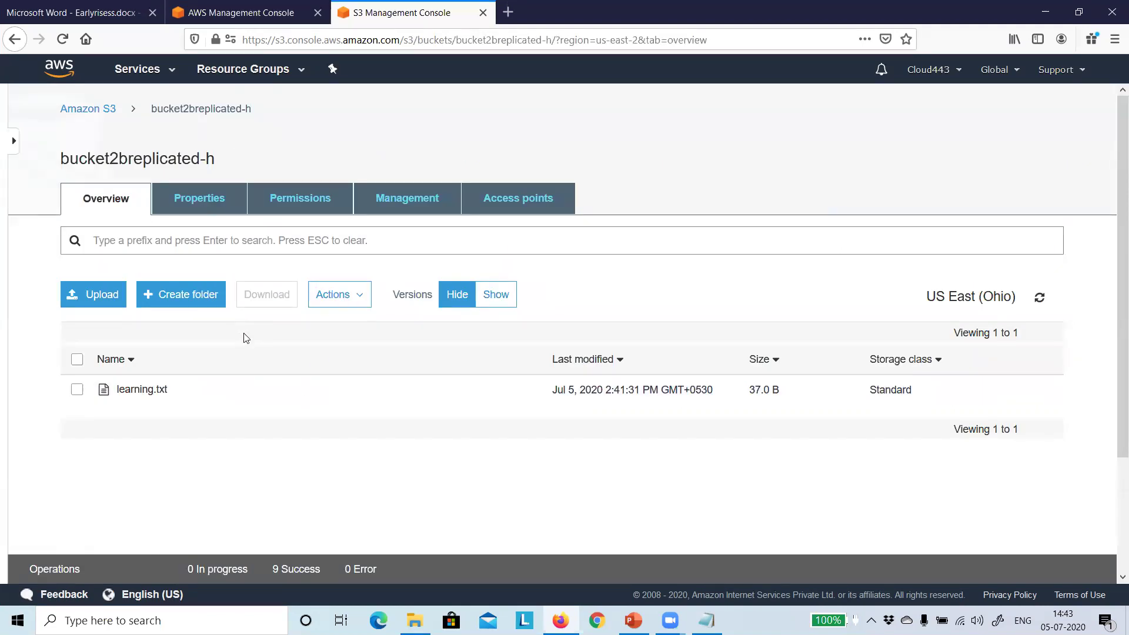
left_click(104, 110)
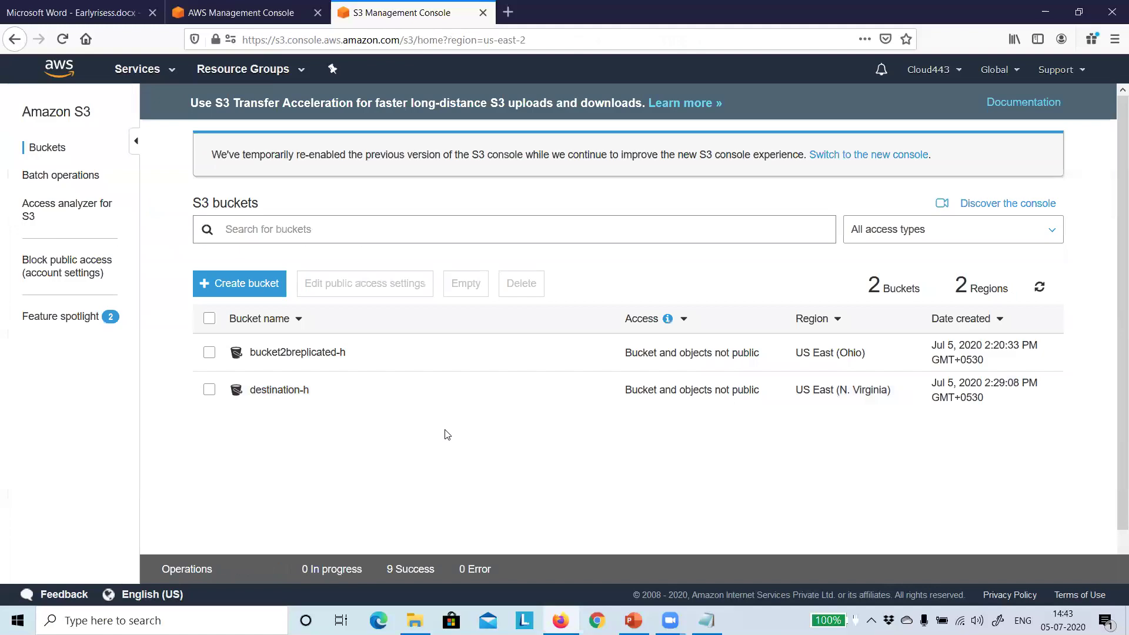
left_click(310, 354)
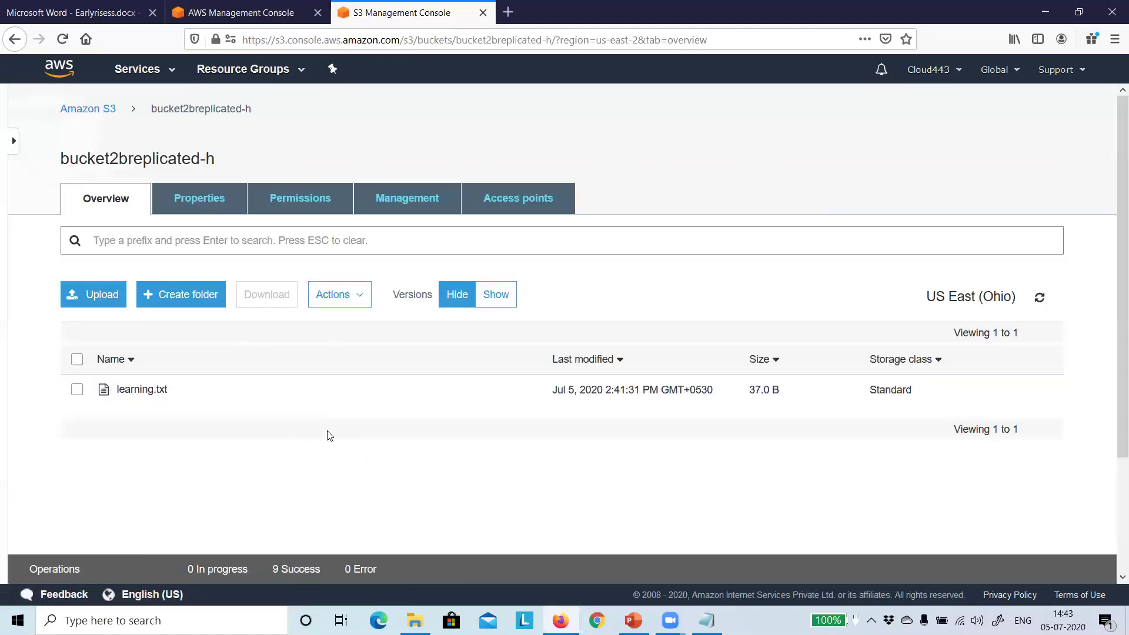
Check the regions in the bucket list, re-examine the objects in destination-h, and view the system clock
left_click(108, 109)
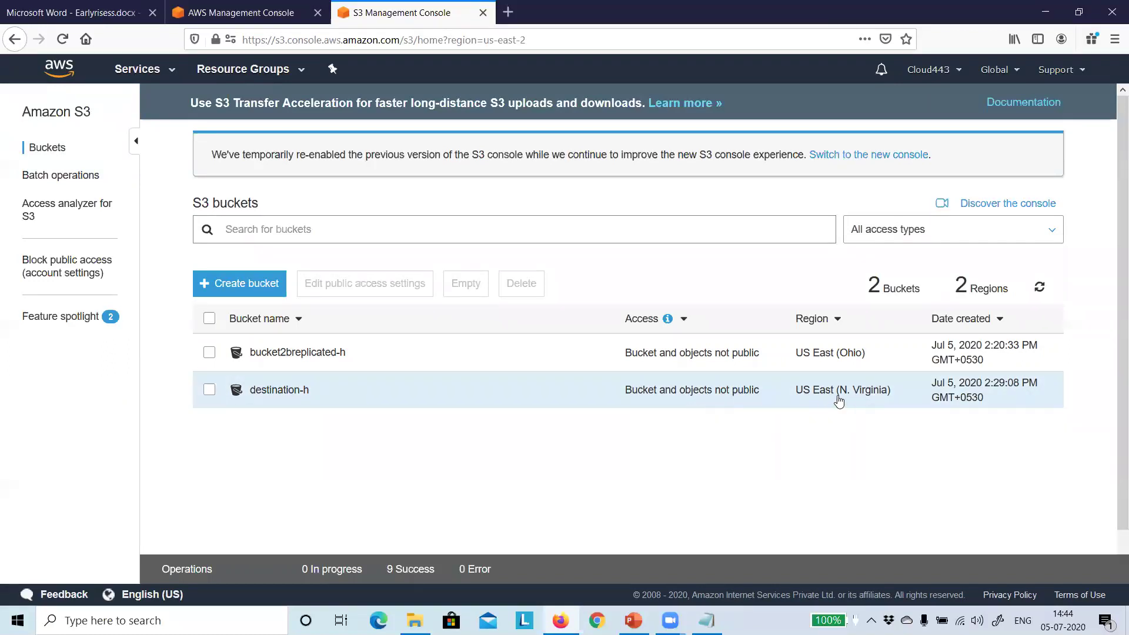
left_click(280, 390)
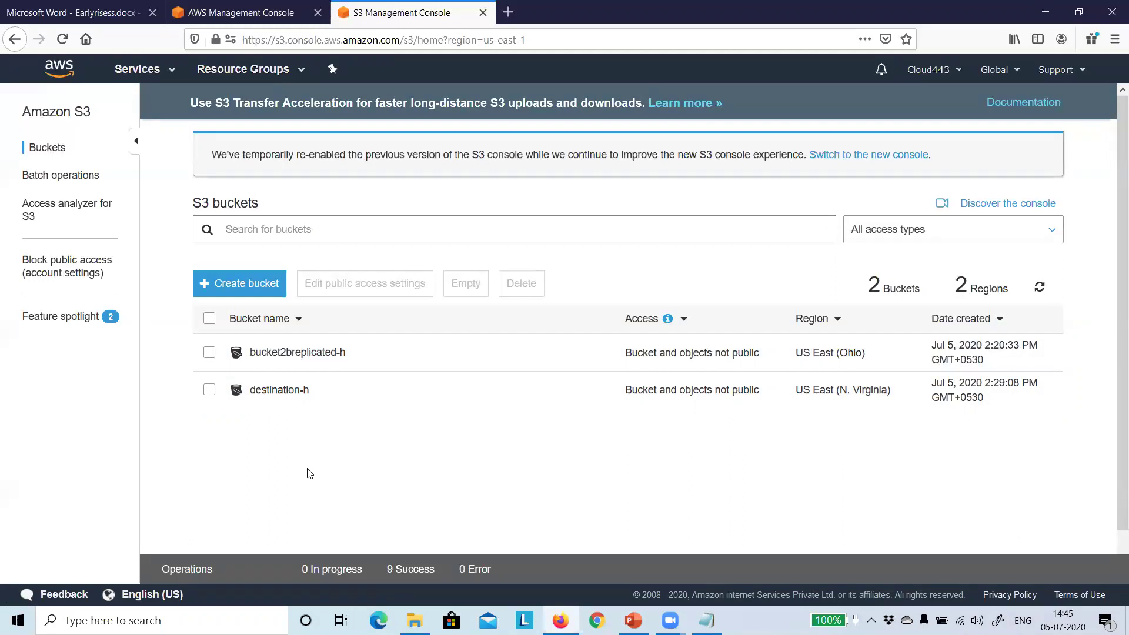
left_click(284, 391)
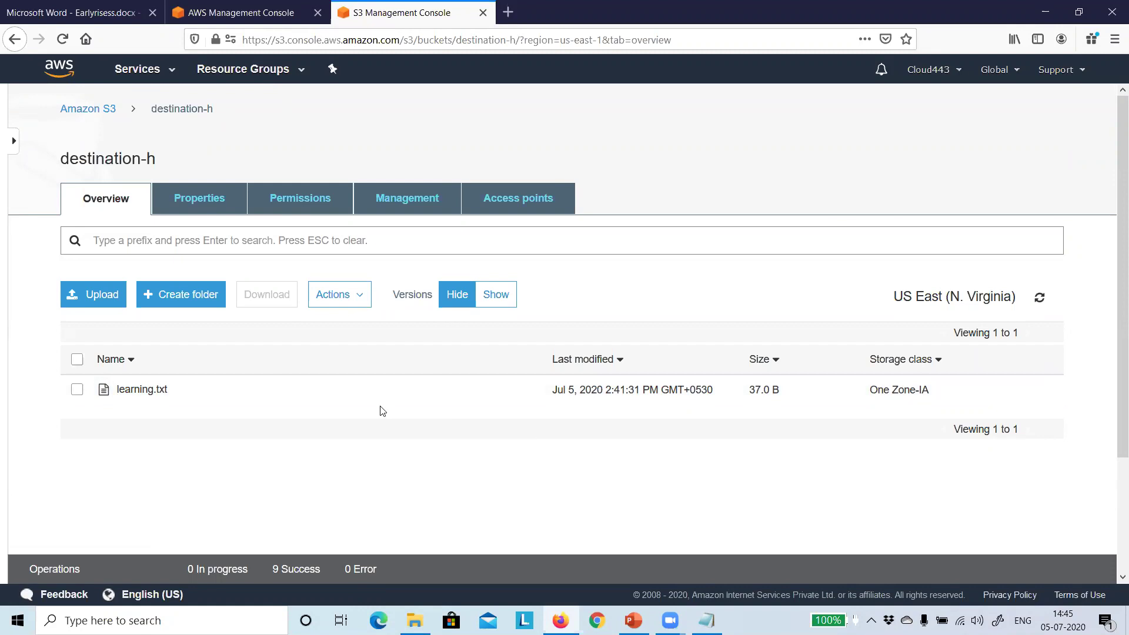
left_click(87, 116)
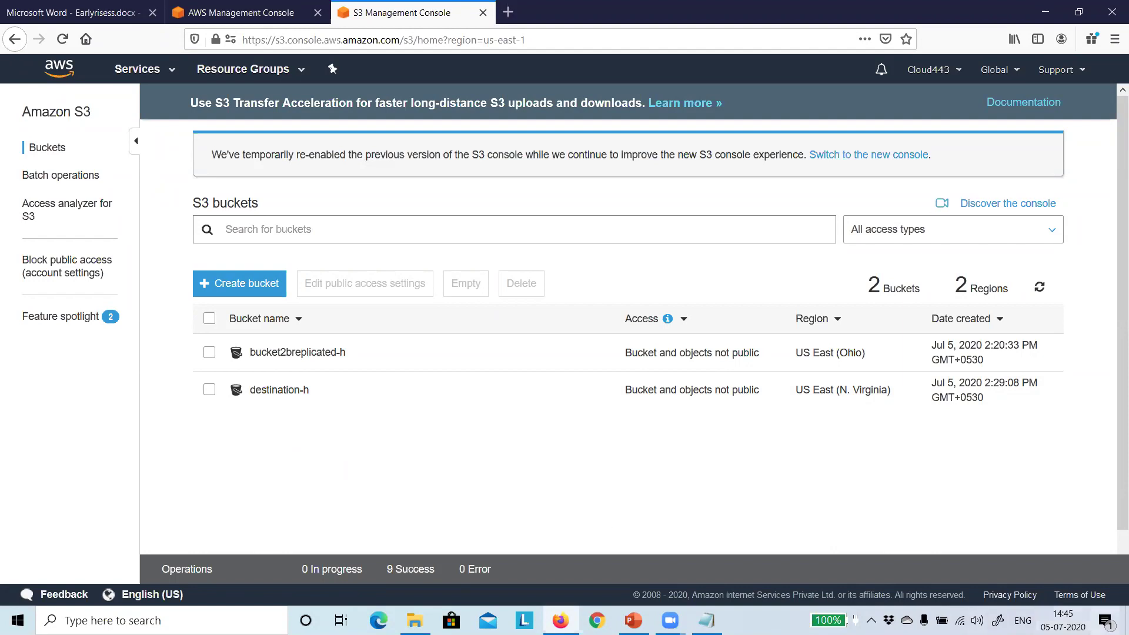
left_click(1068, 616)
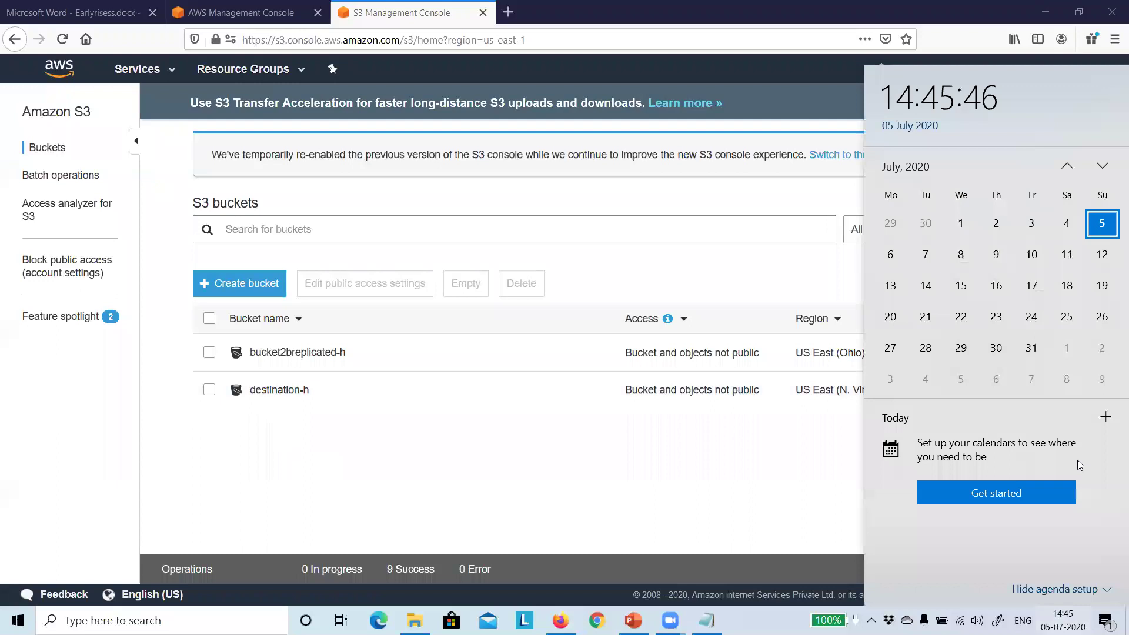
left_click(386, 453)
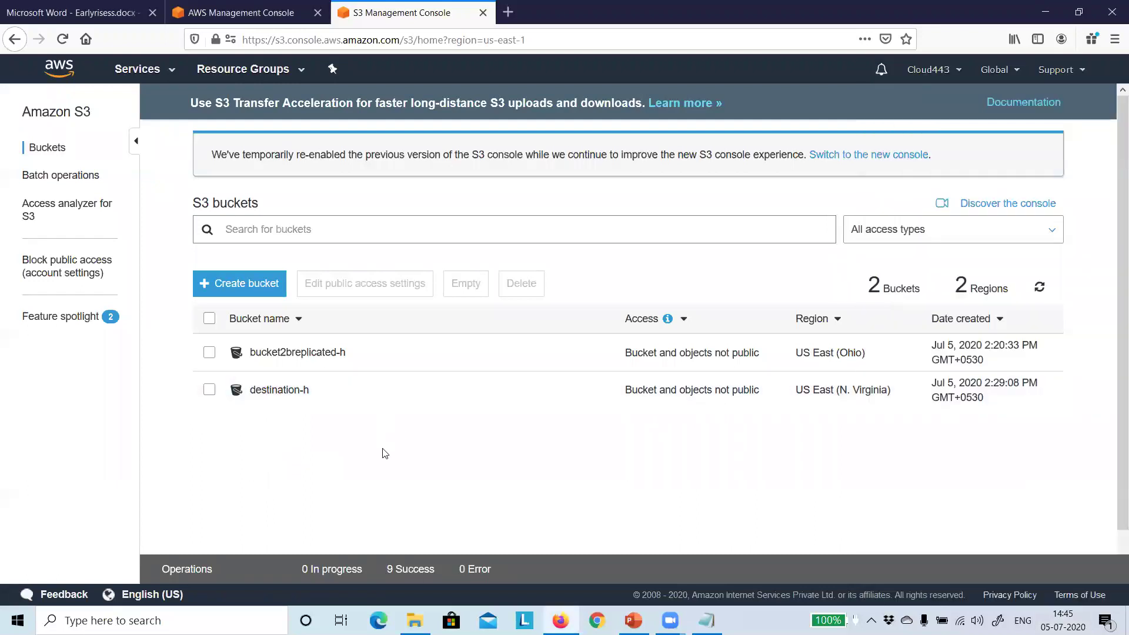
Try to select bucket2breplicated-h and destination-h together for deletion, and clear the selection
left_click(210, 353)
left_click(209, 390)
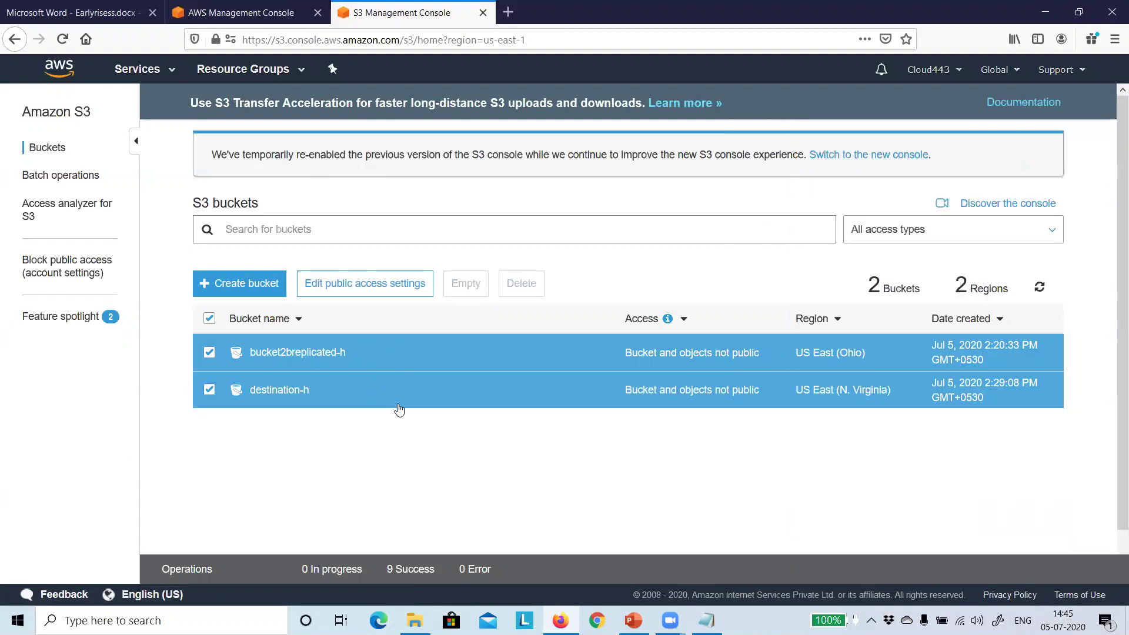
left_click(209, 353)
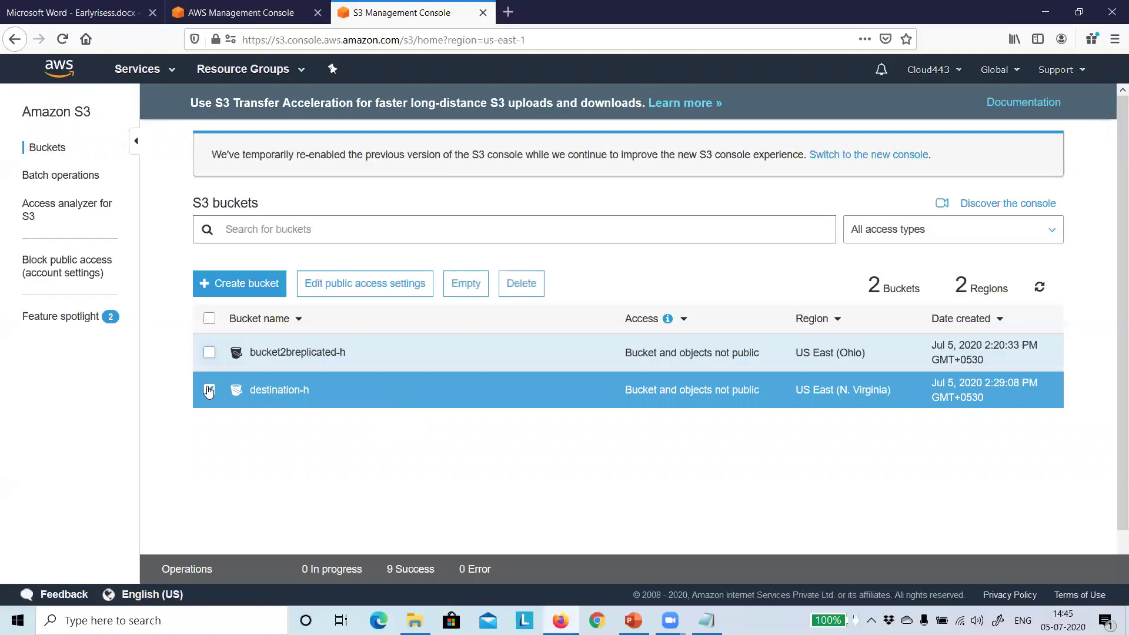
left_click(209, 391)
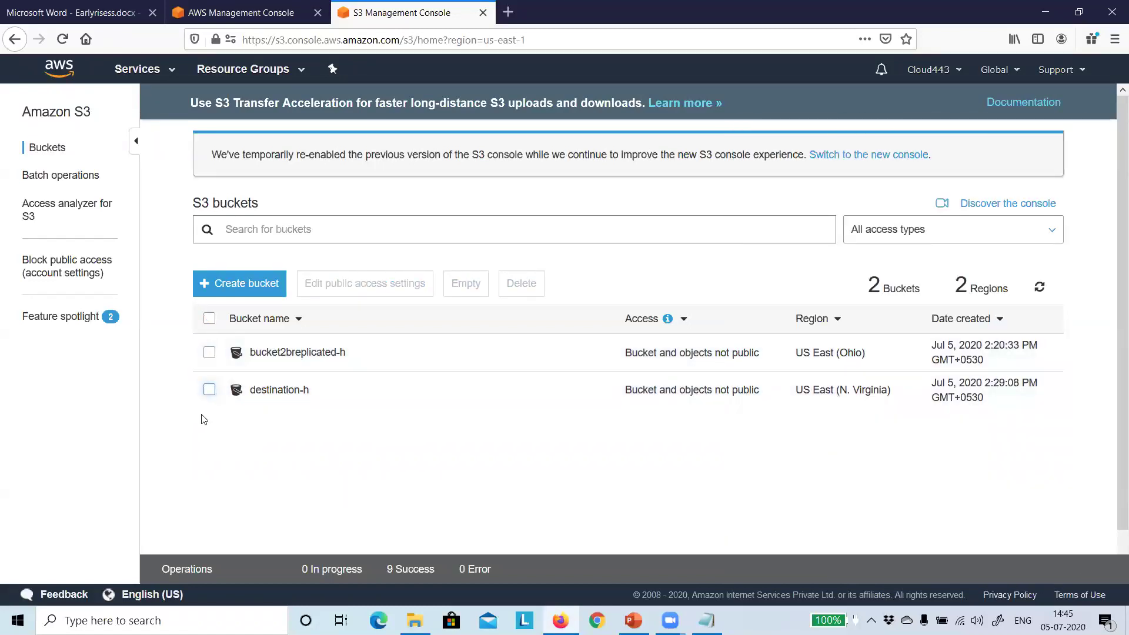
left_click(210, 353)
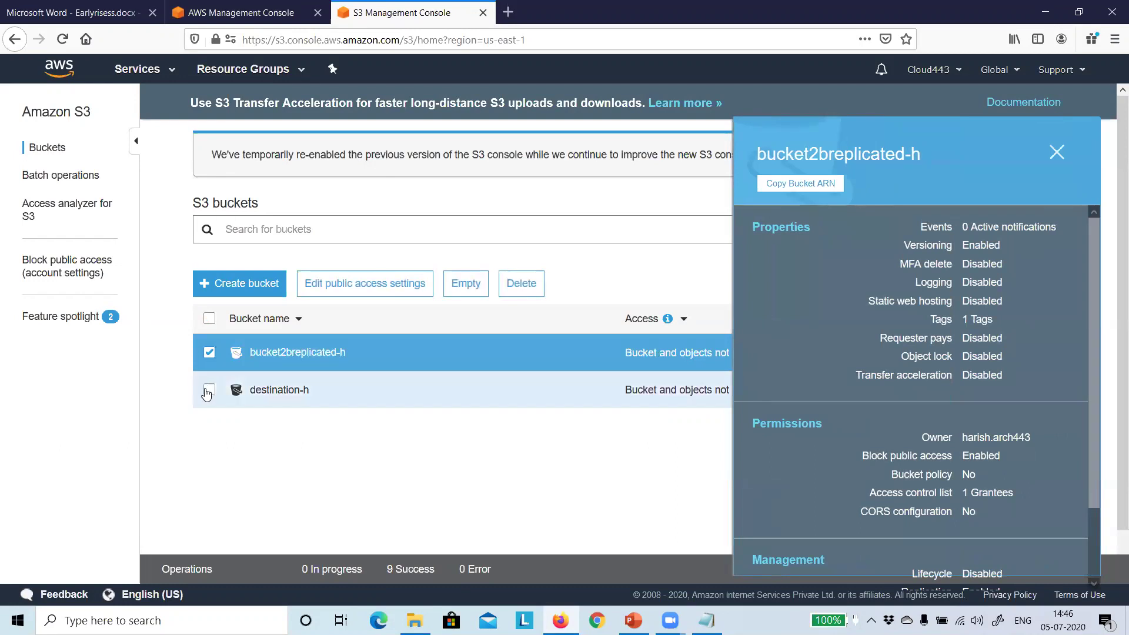
left_click(210, 391)
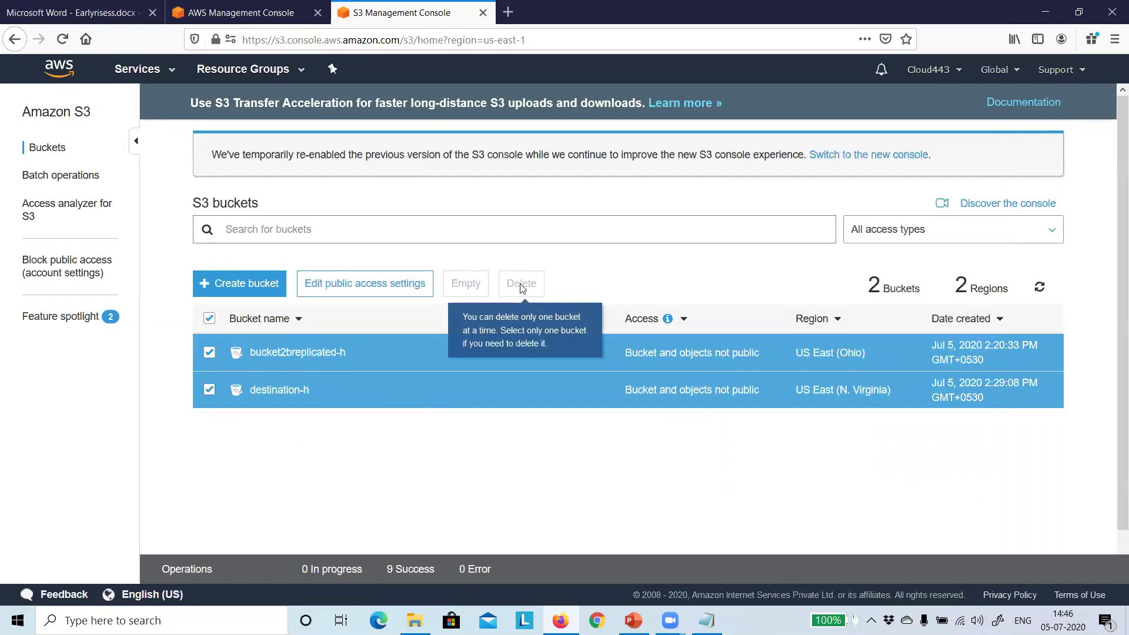
left_click(209, 390)
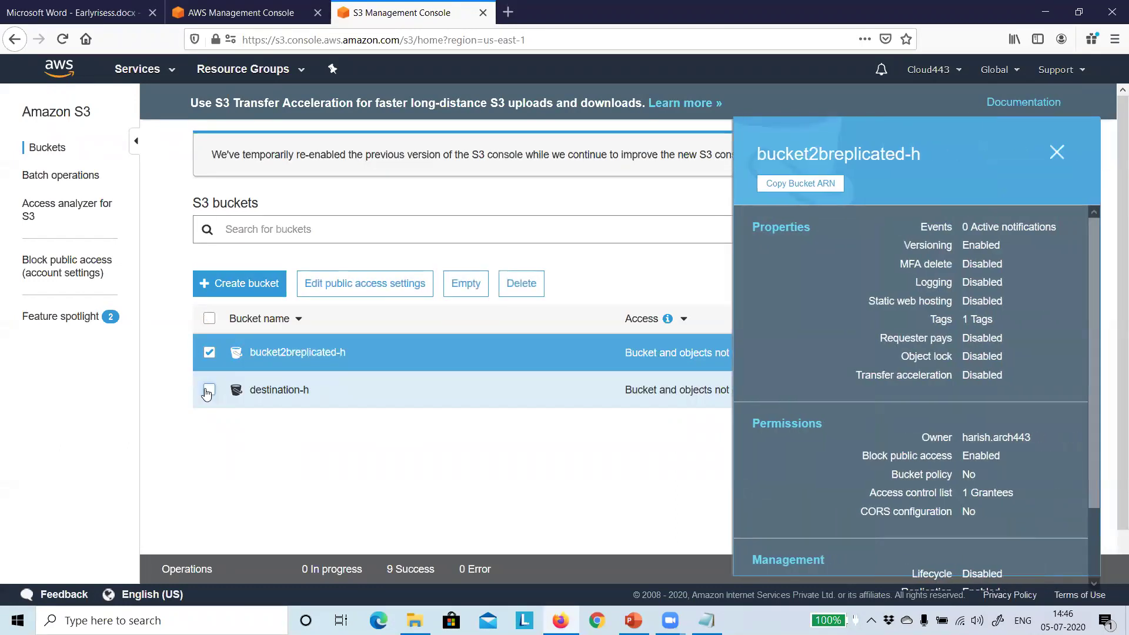
left_click(209, 353)
Delete the destination-h bucket with all its objects, confirming the deletion with the bucket name
left_click(209, 391)
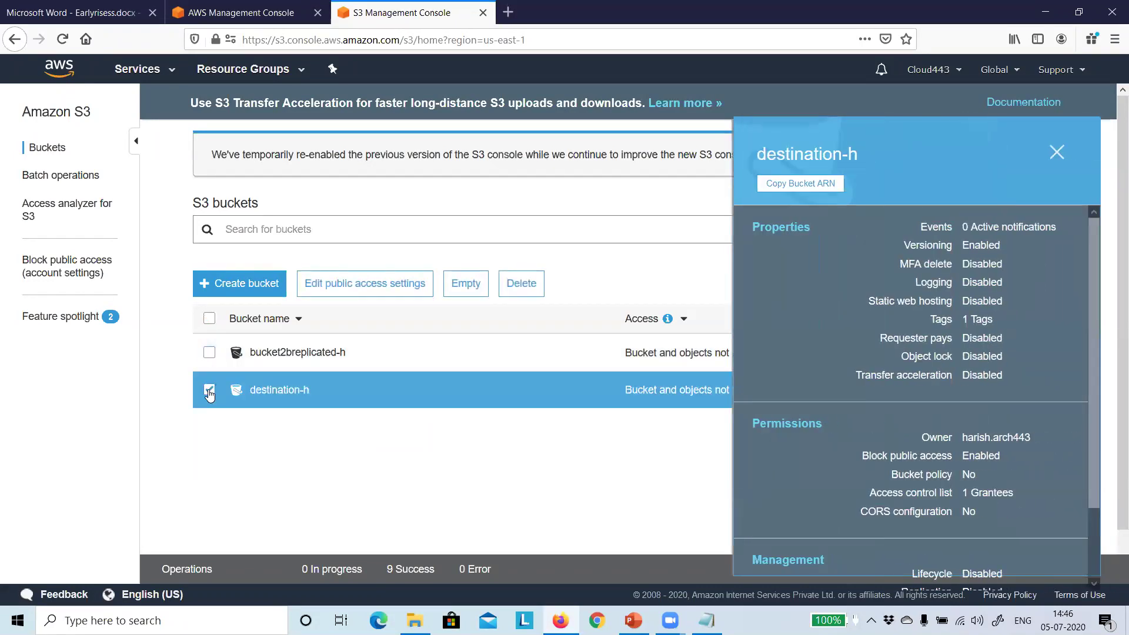
left_click(522, 284)
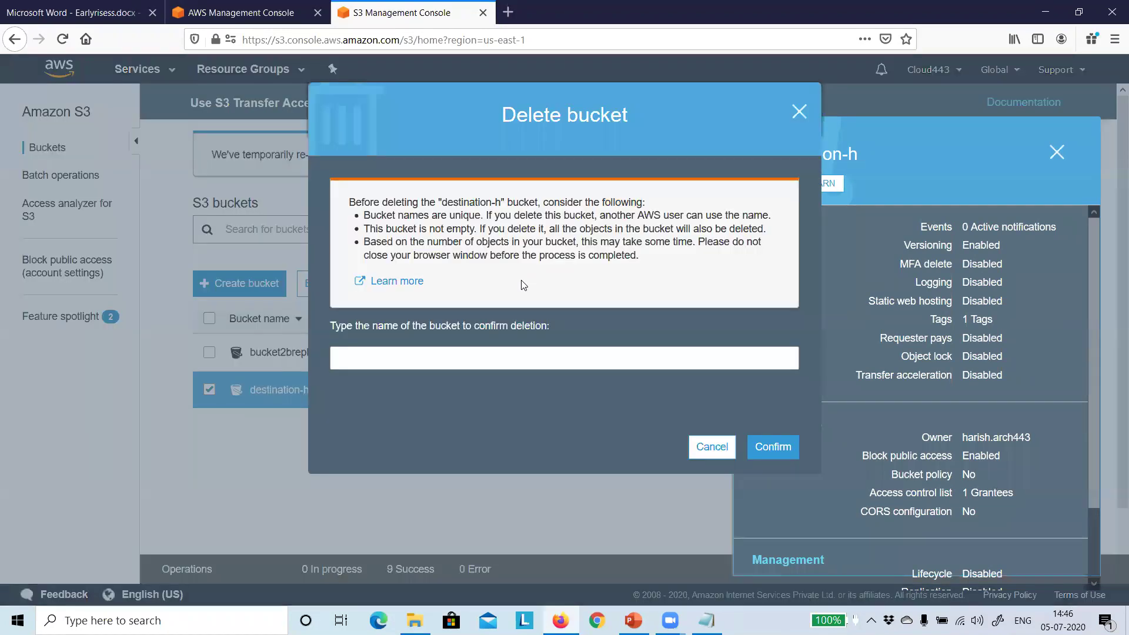
double_click(476, 201)
right_click(483, 201)
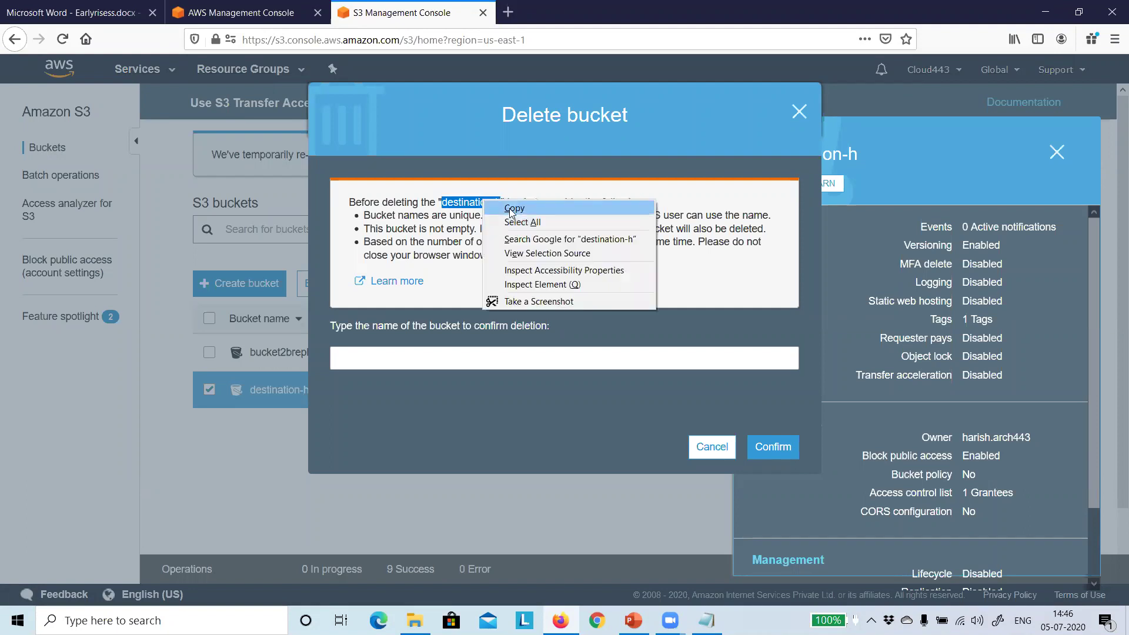
left_click(514, 207)
left_click(413, 353)
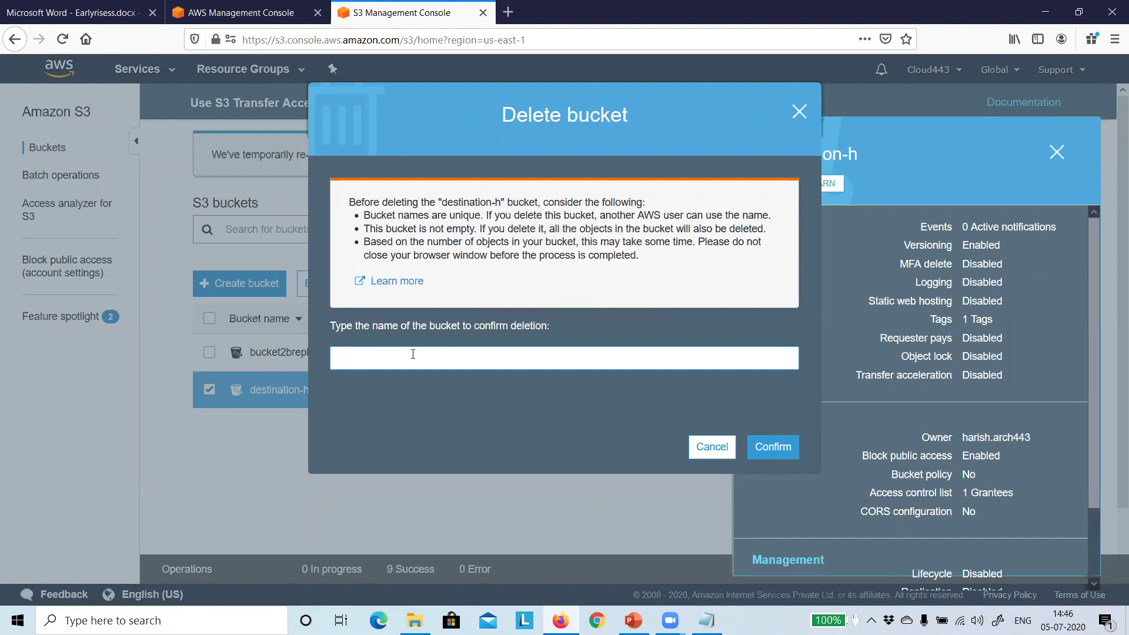
key("ctrl+v")
left_click(772, 448)
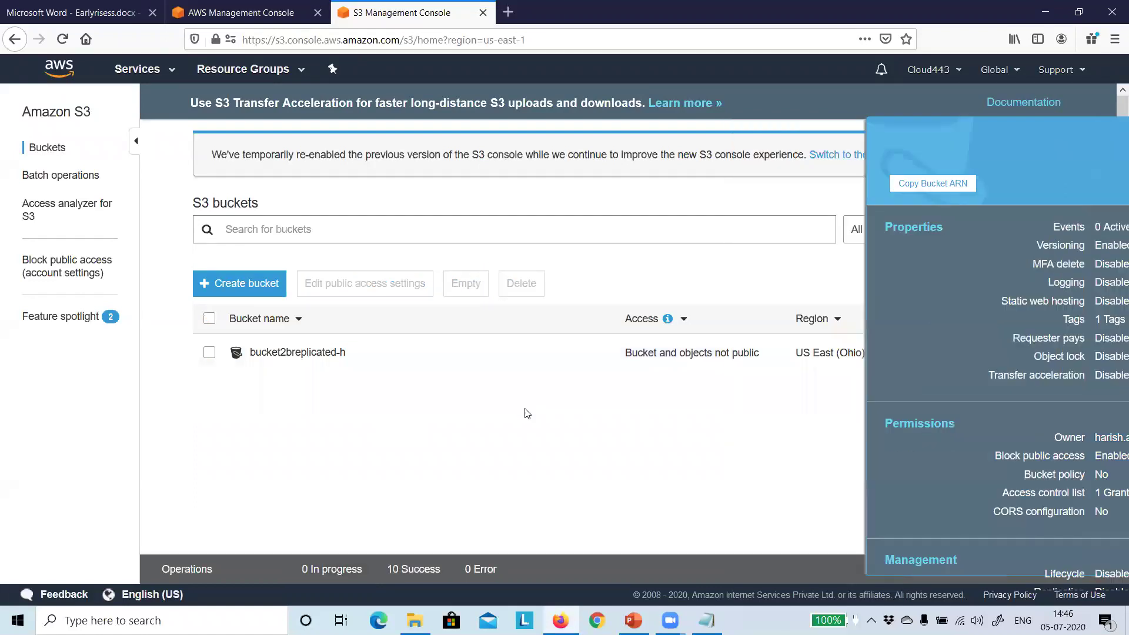
Delete the bucket2breplicated-h bucket with all its objects, confirming the deletion with the bucket name
left_click(209, 353)
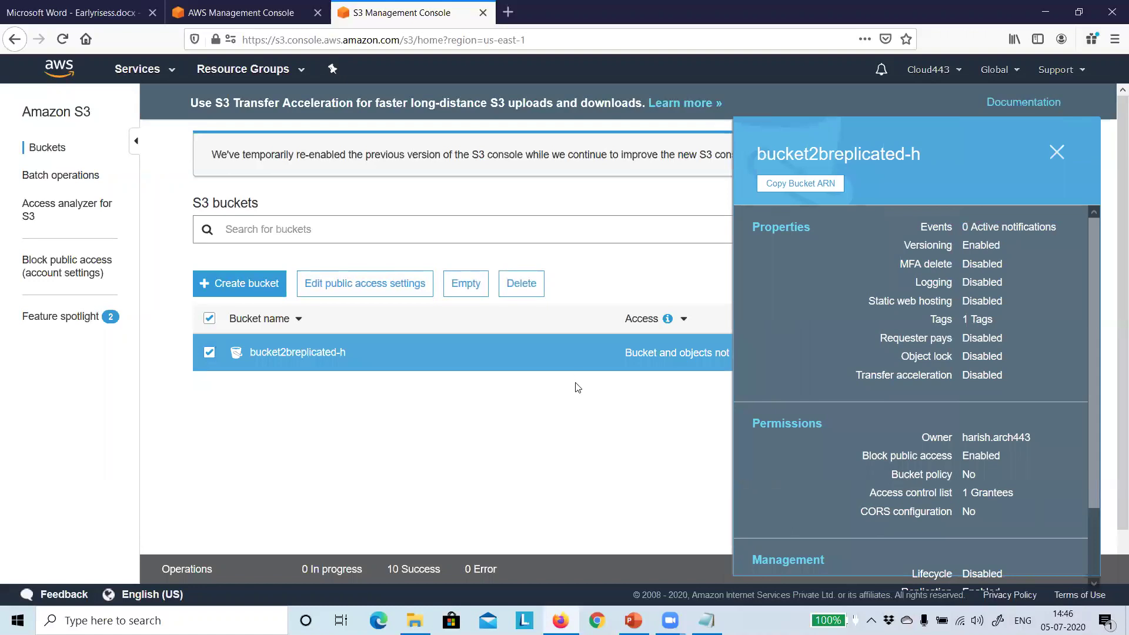
left_click(530, 287)
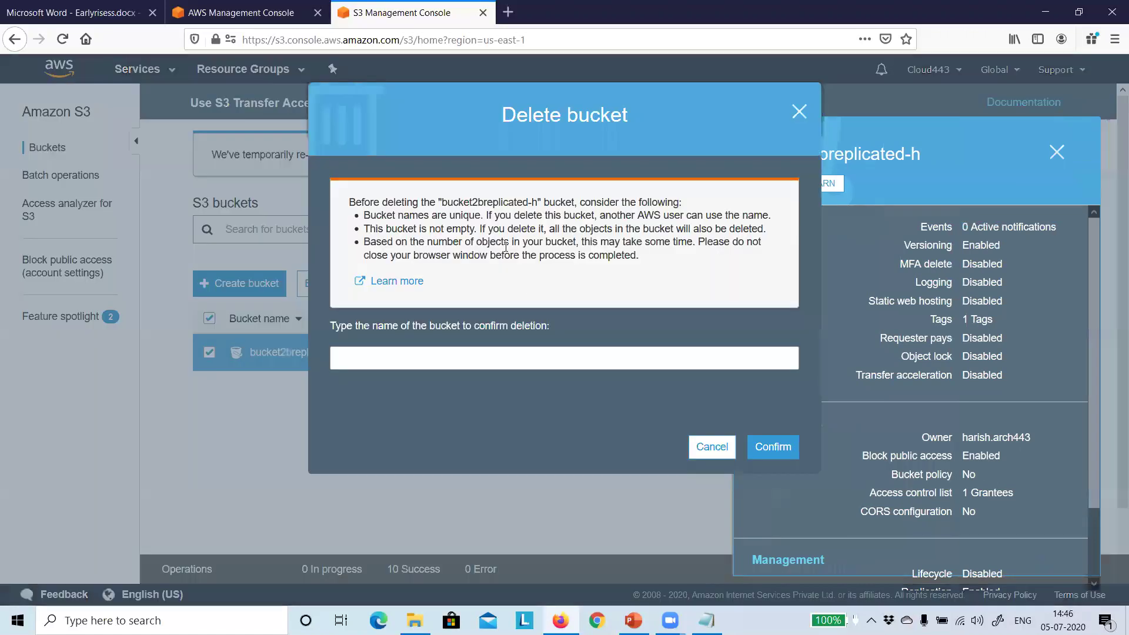
left_click_drag(442, 201, 537, 203)
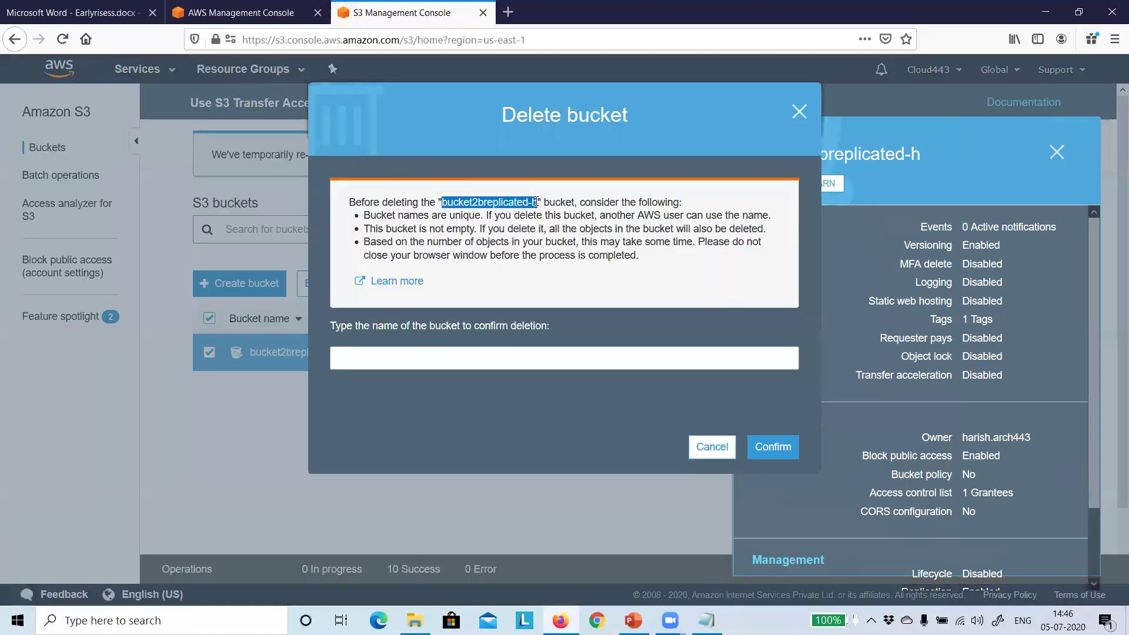
right_click(532, 203)
left_click(568, 212)
left_click(437, 360)
key("ctrl+v")
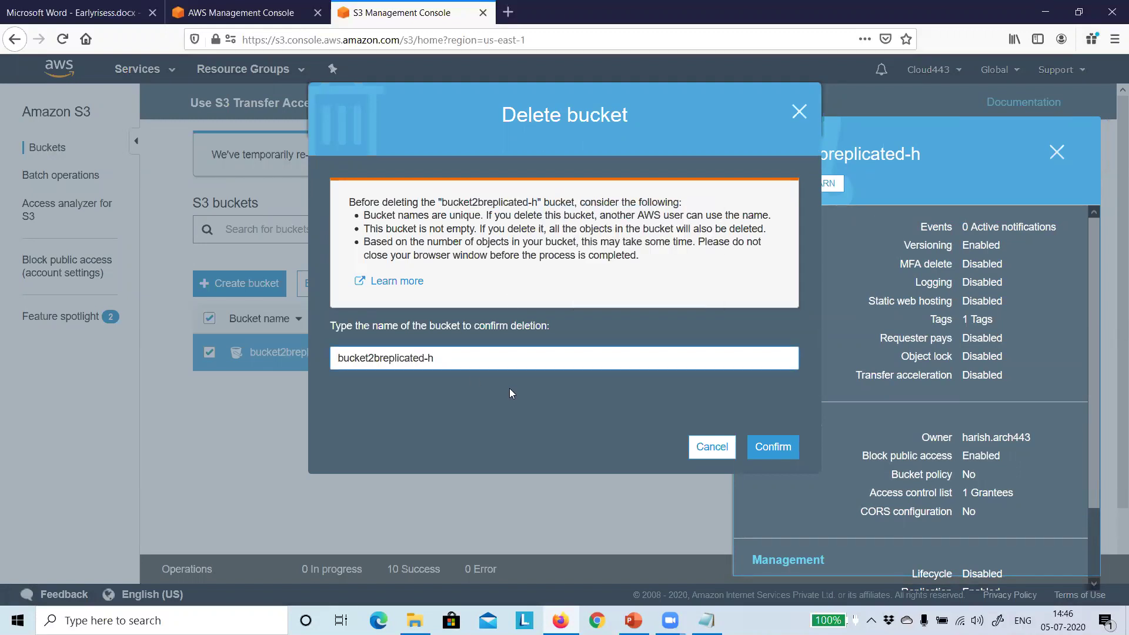
left_click(770, 448)
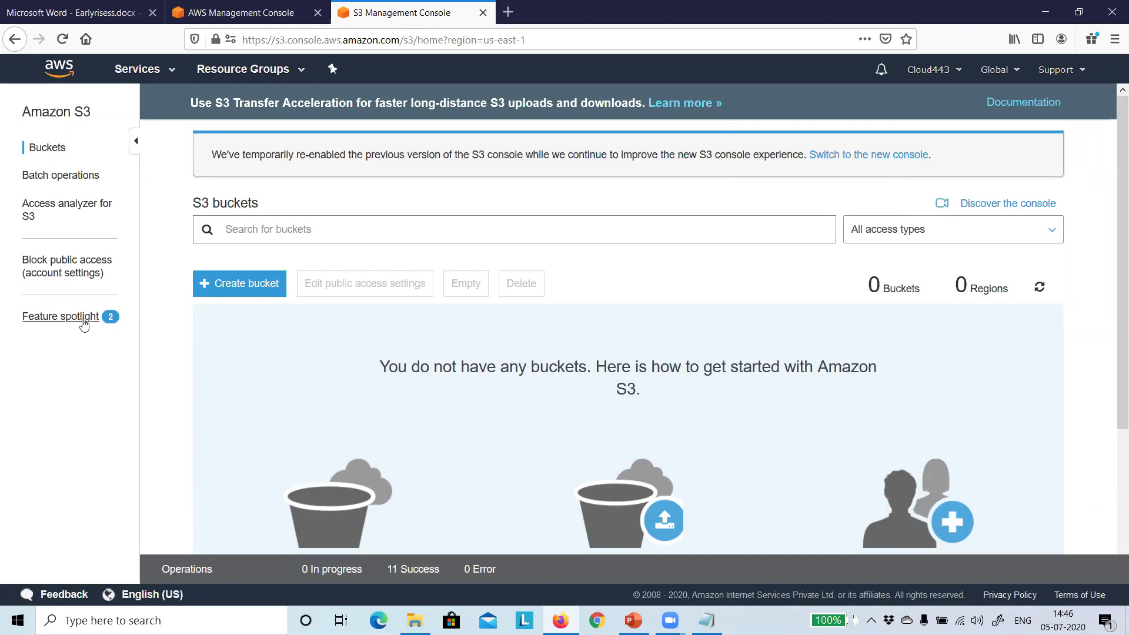
Return from S3 to the AWS console home and close the duplicate console page
left_click(170, 71)
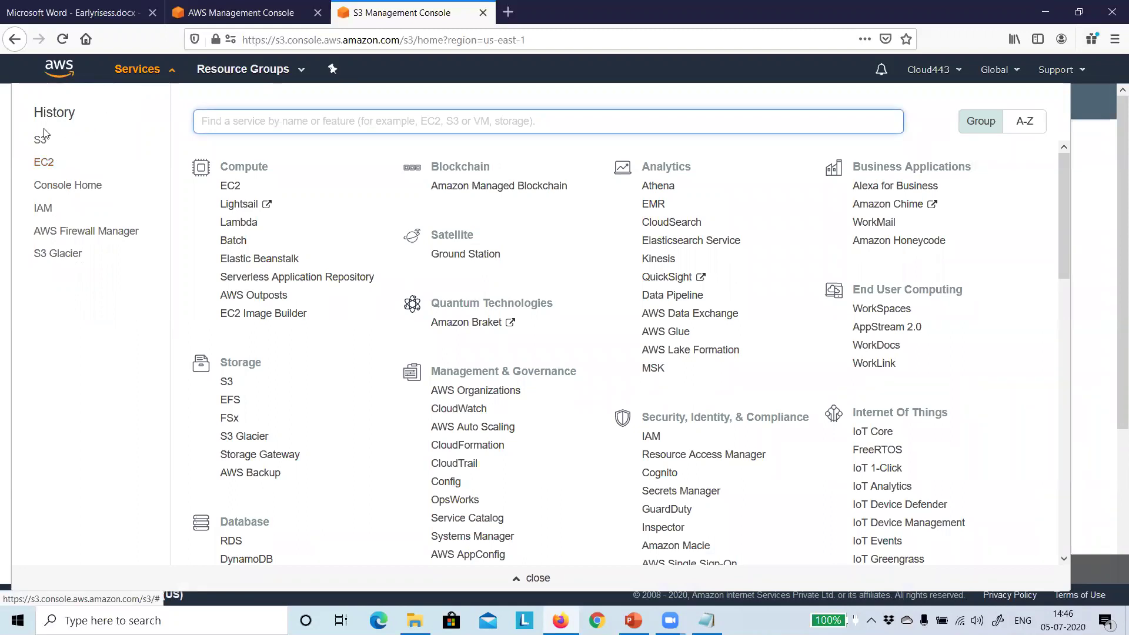
left_click(52, 186)
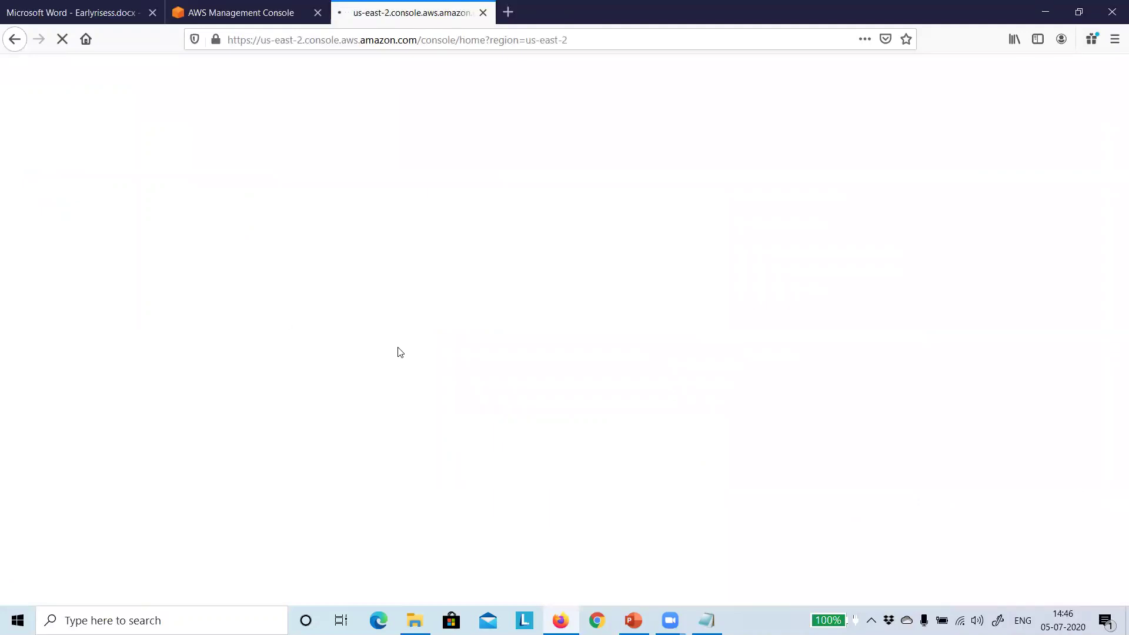
left_click(285, 12)
left_click(317, 12)
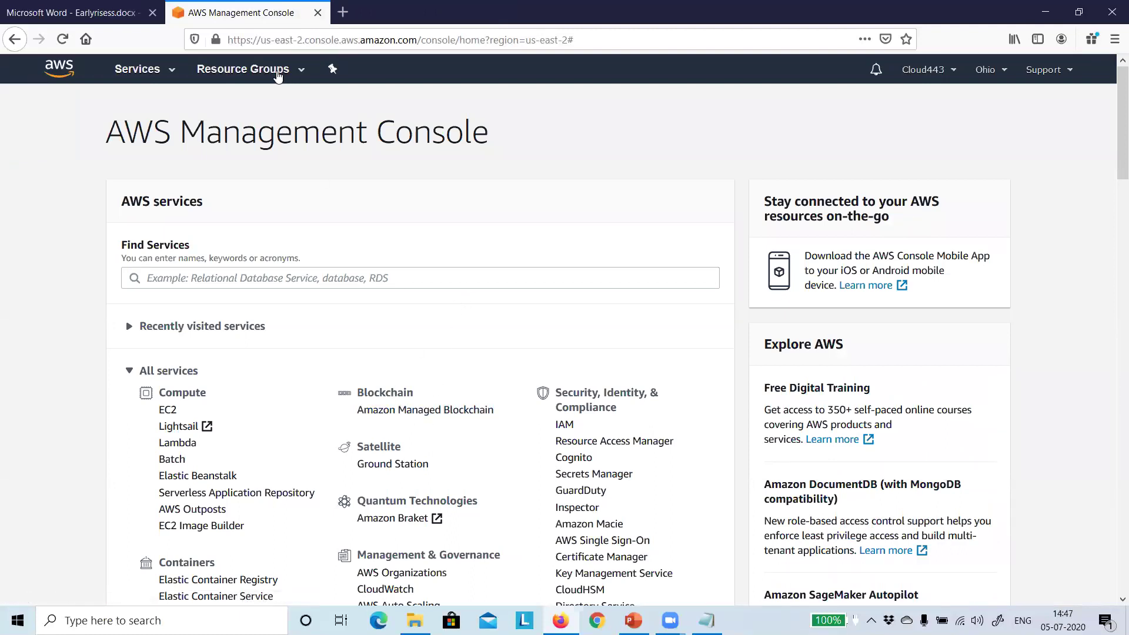
Review the recently used services, reopen the console home, and look through the compute, container and storage services
left_click(172, 71)
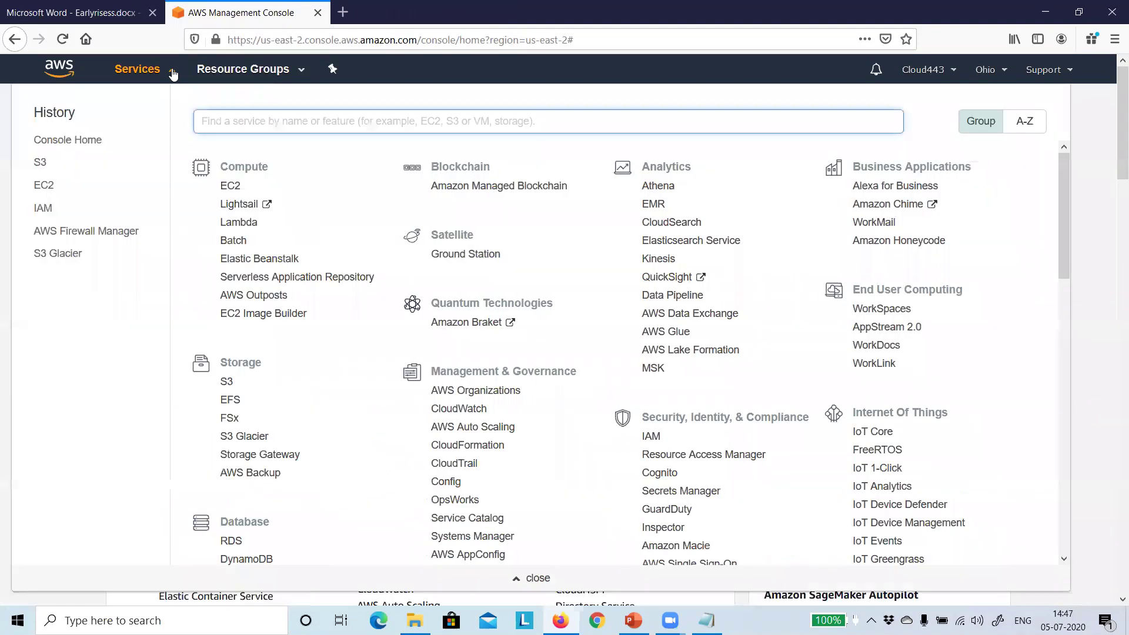
left_click(171, 72)
left_click(171, 72)
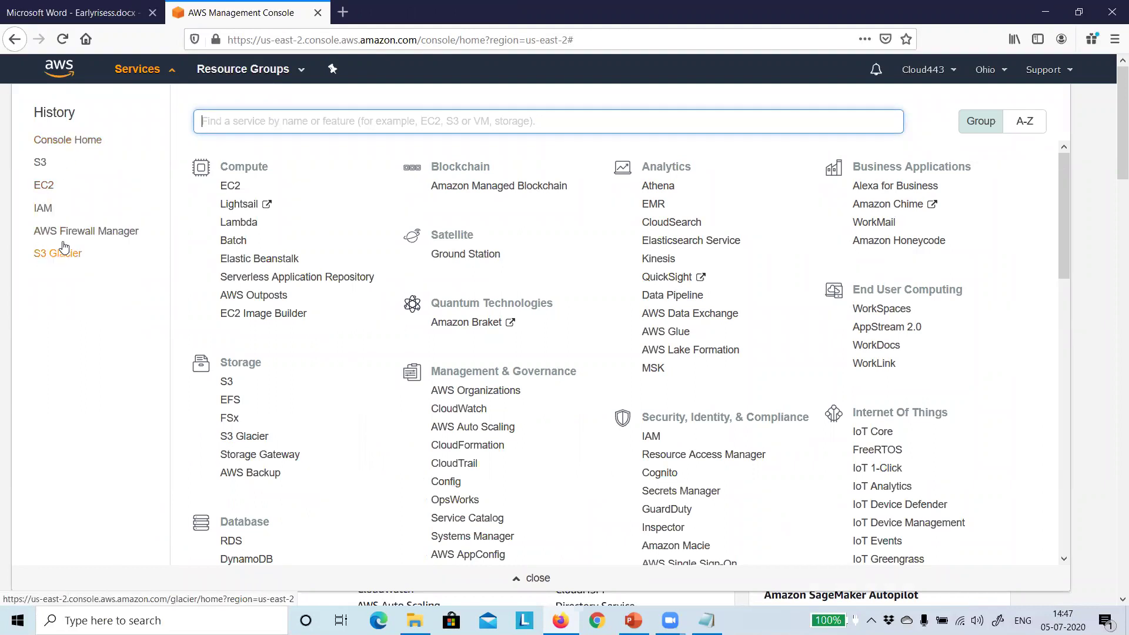
left_click(173, 71)
left_click(173, 72)
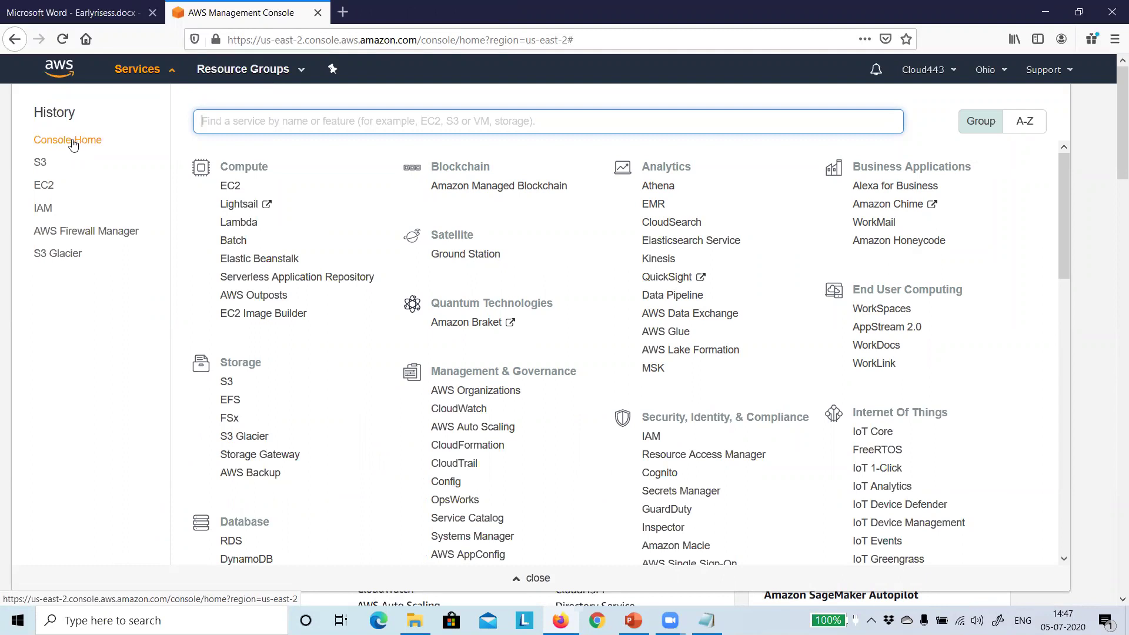
left_click(74, 141)
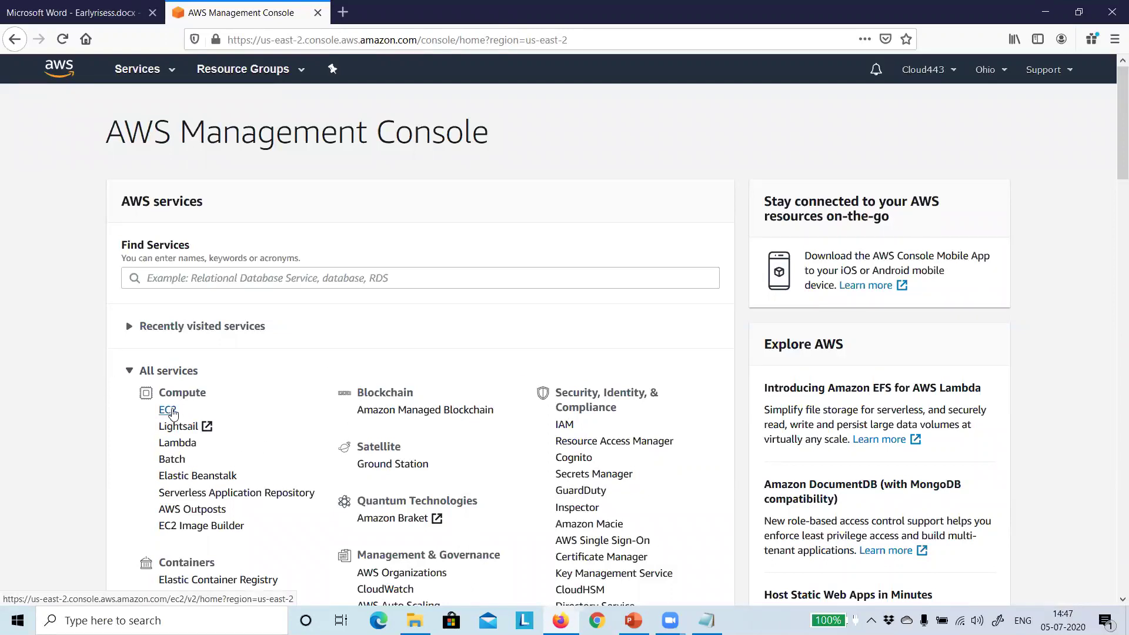
scroll(283, 434, "down", 1)
scroll(283, 434, "down", 2)
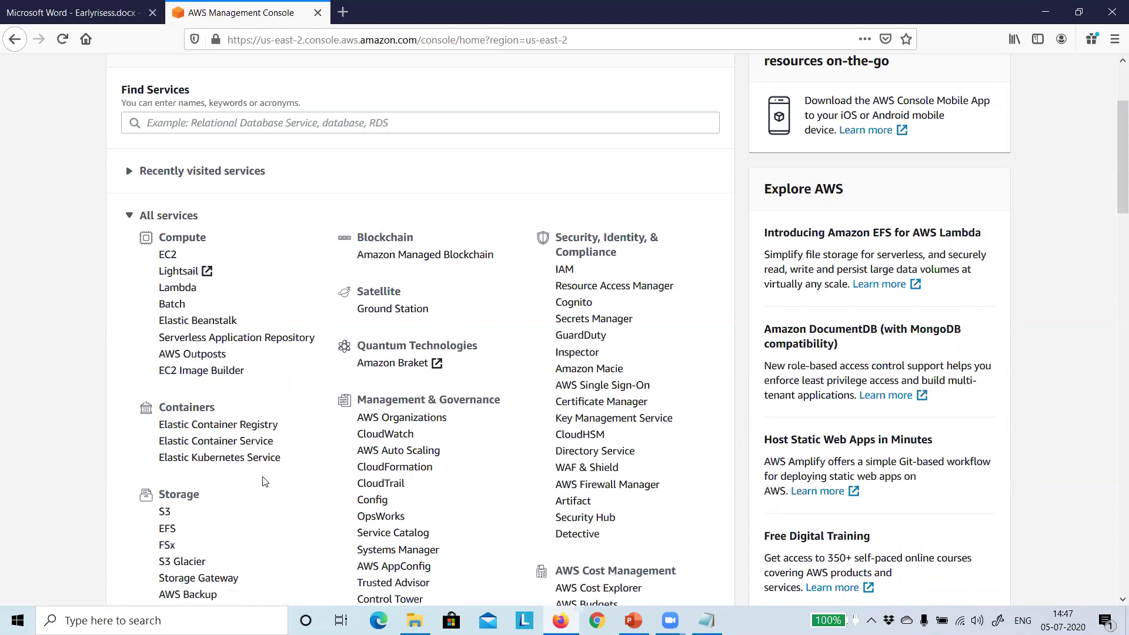
scroll(263, 481, "down", 3)
scroll(263, 481, "up", 5)
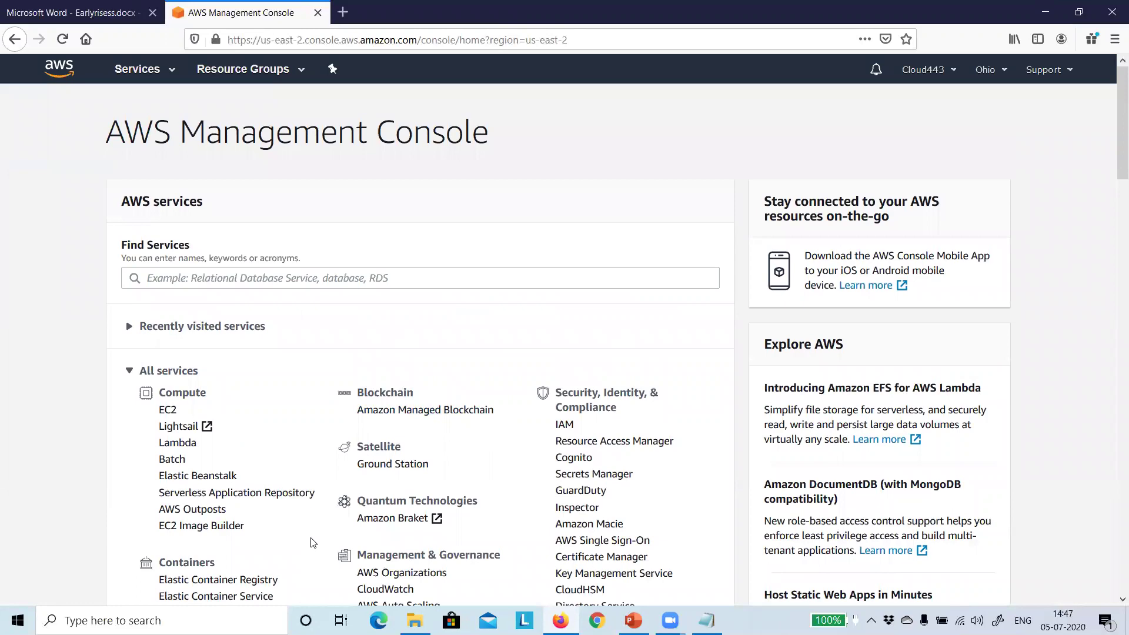
left_click(1127, 620)
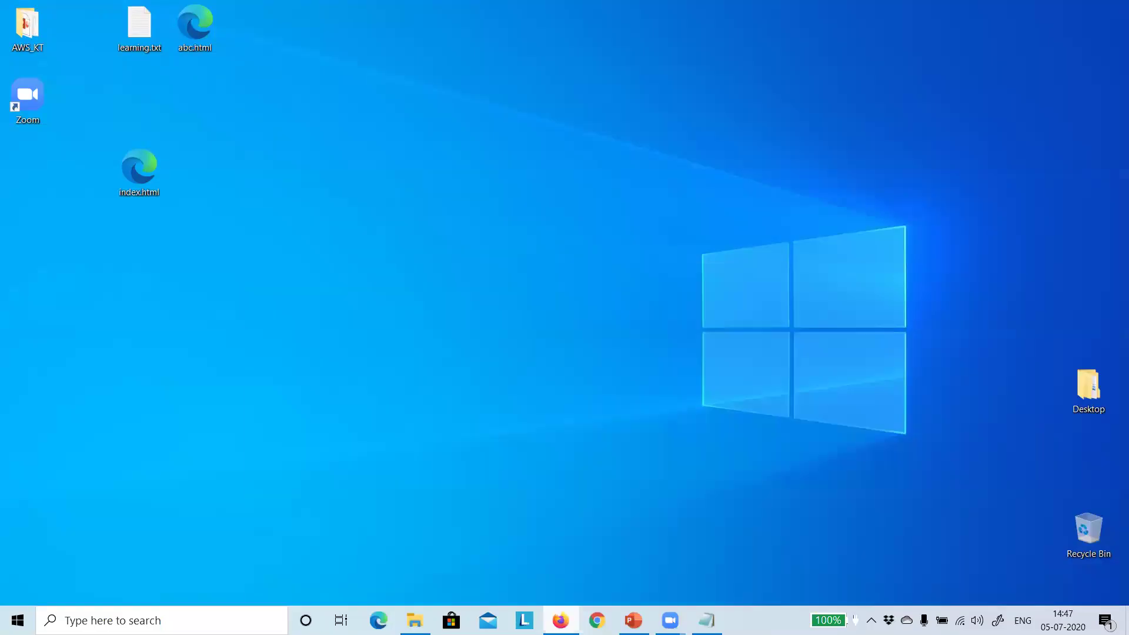
left_click(560, 621)
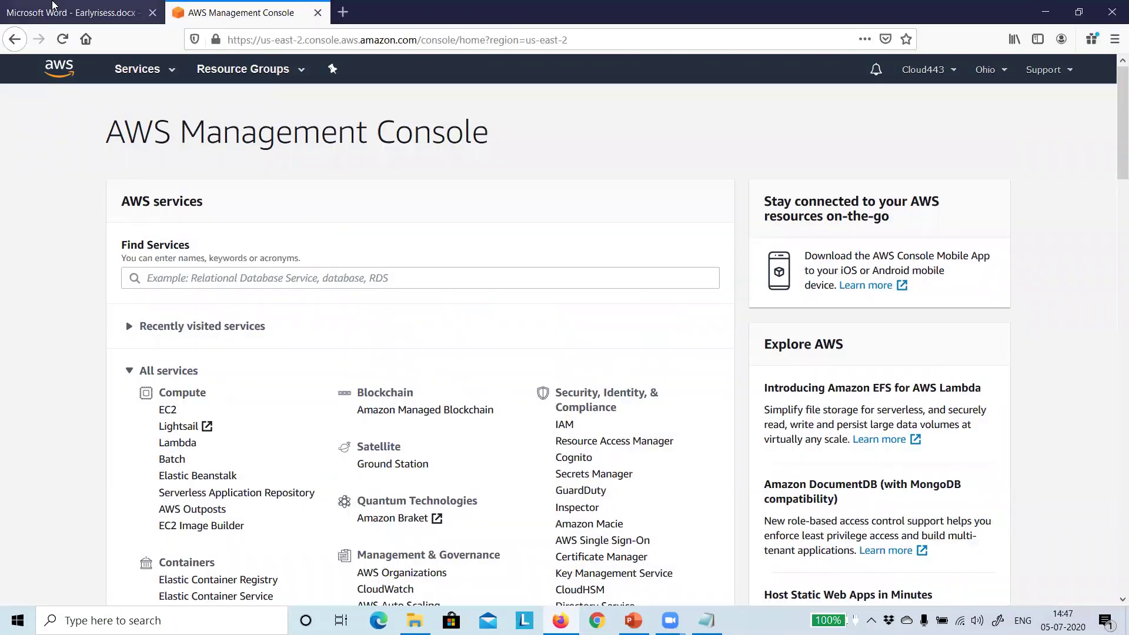
Switch to the AWS Solution Architect course curriculum PDF and review the topics of Module 3: Object Storage Options
left_click(54, 7)
scroll(389, 328, "up", 5)
scroll(360, 322, "down", 5)
scroll(364, 311, "up", 3)
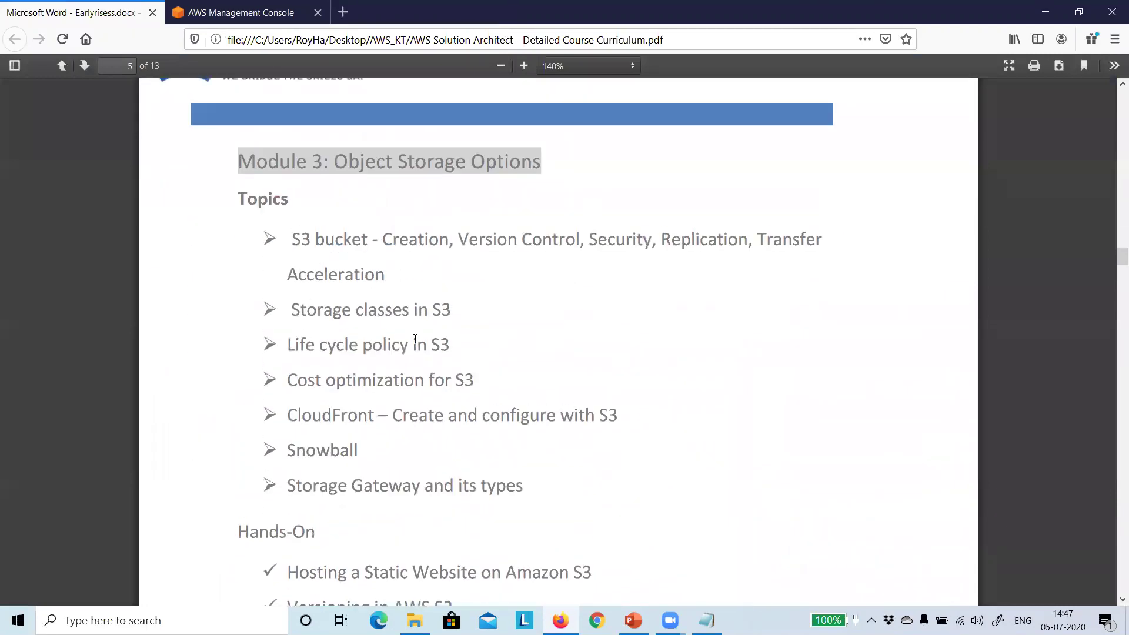
scroll(415, 338, "up", 3)
scroll(464, 351, "down", 1)
scroll(464, 351, "down", 8)
Return to the AWS console, open the account's billing dashboard, and check the month-to-date balance in the spend summary
left_click(241, 12)
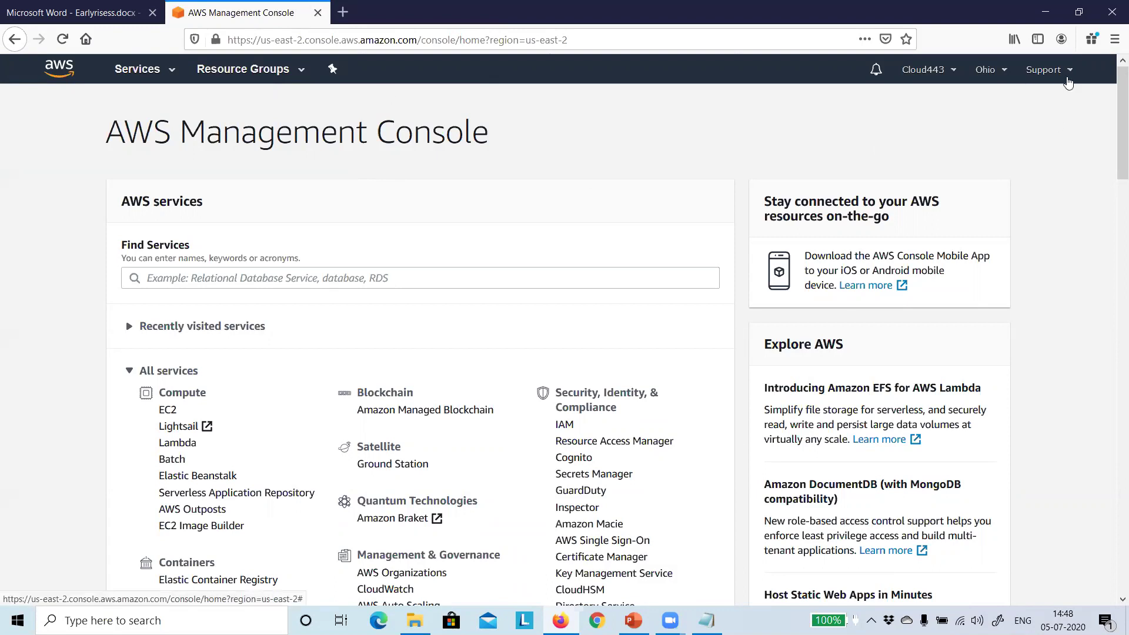
left_click(994, 70)
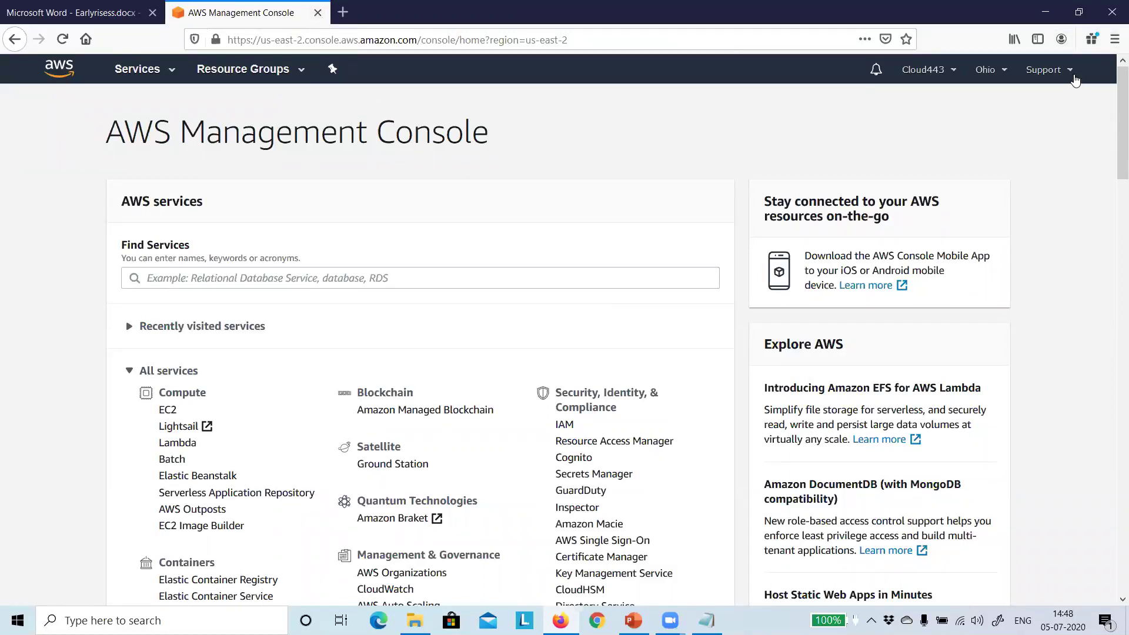
left_click(1071, 73)
left_click(1000, 71)
left_click(941, 76)
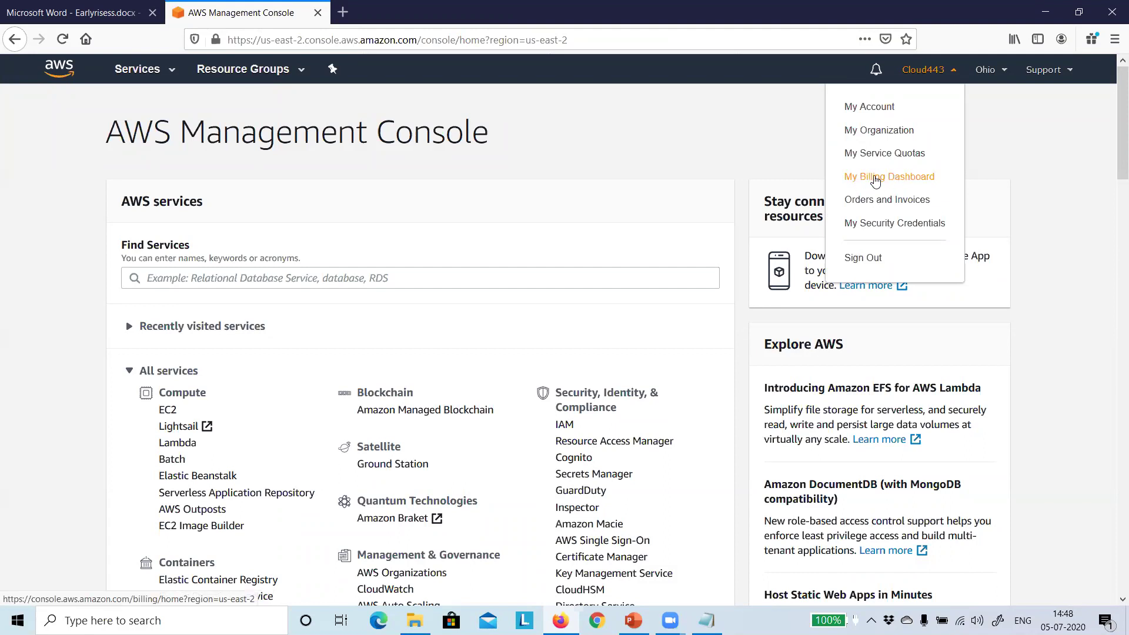
left_click(875, 178)
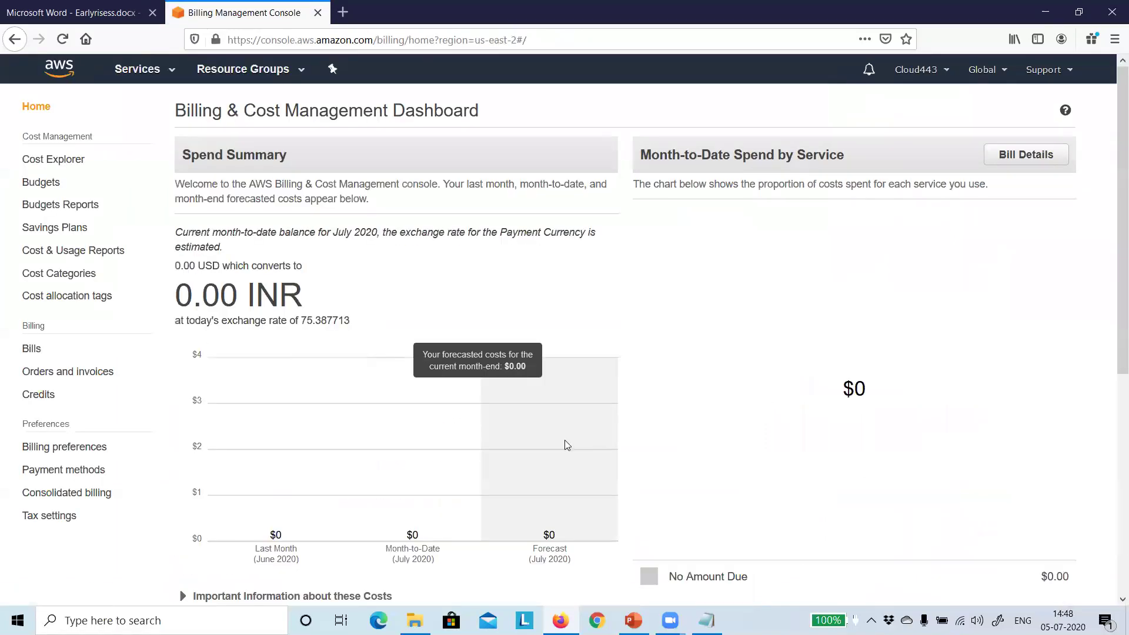
left_click_drag(177, 292, 322, 304)
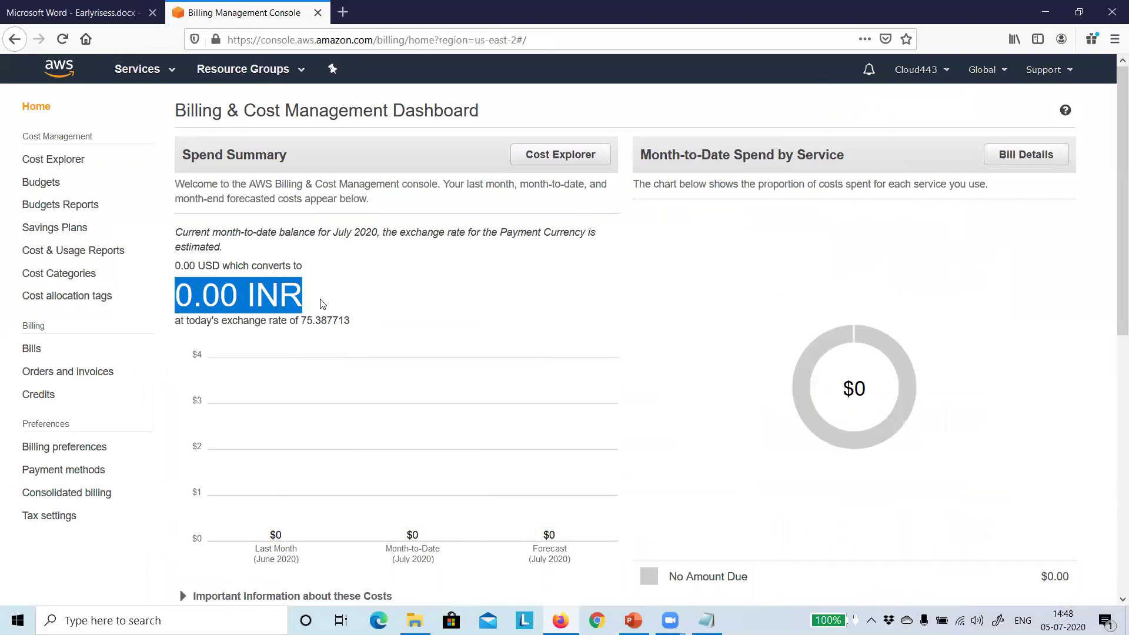
left_click(495, 292)
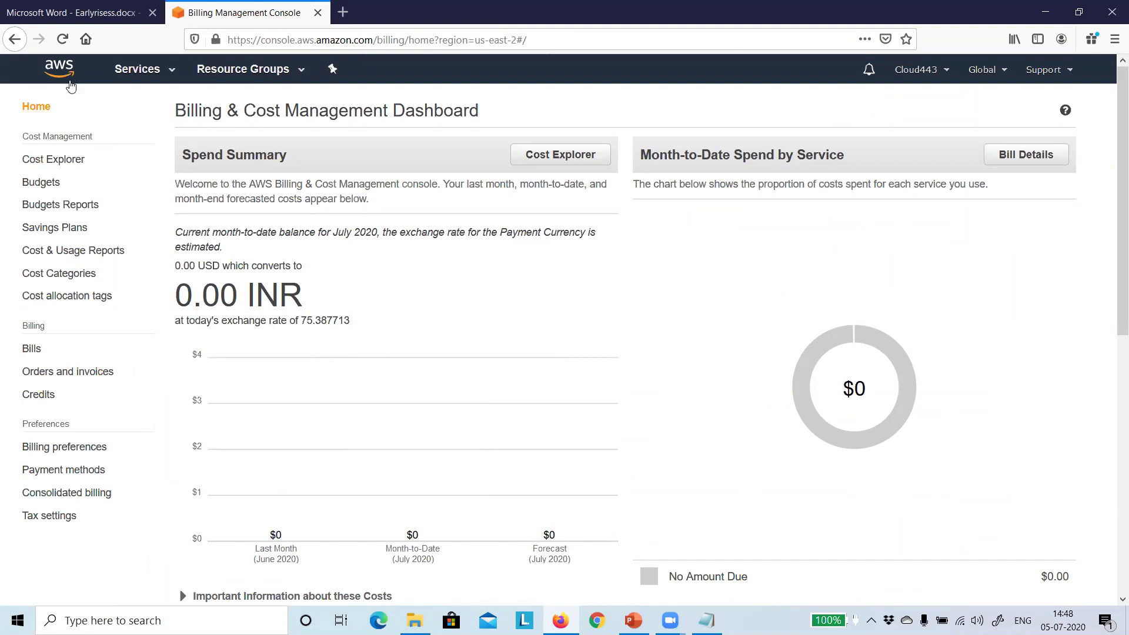
Go back from the billing dashboard to the console home and sign out of the AWS account
left_click(166, 72)
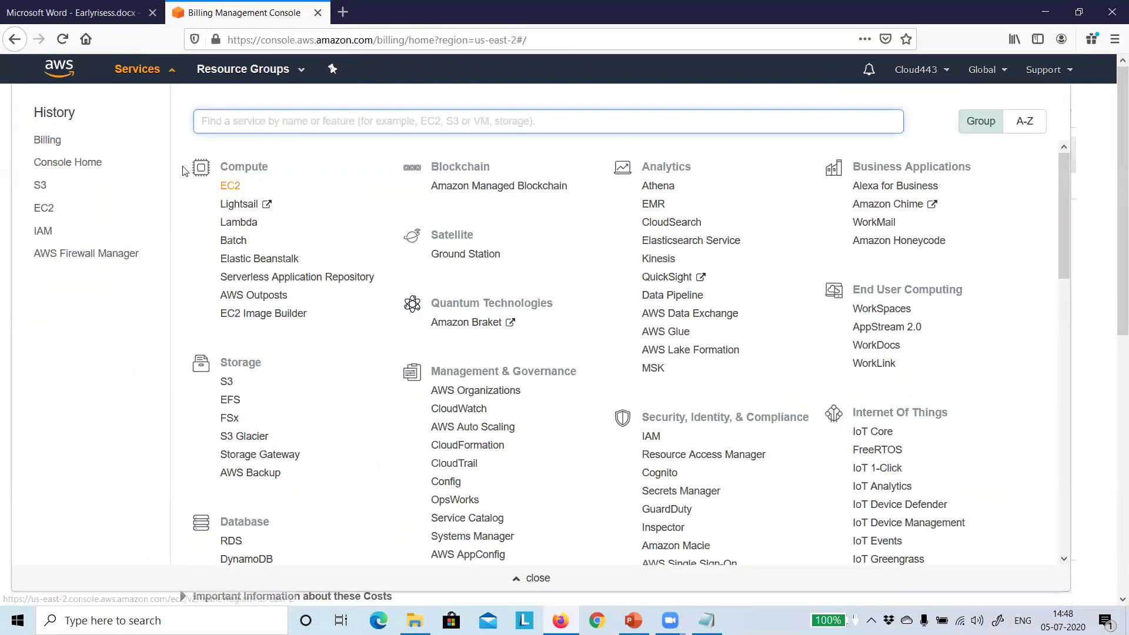
left_click(56, 169)
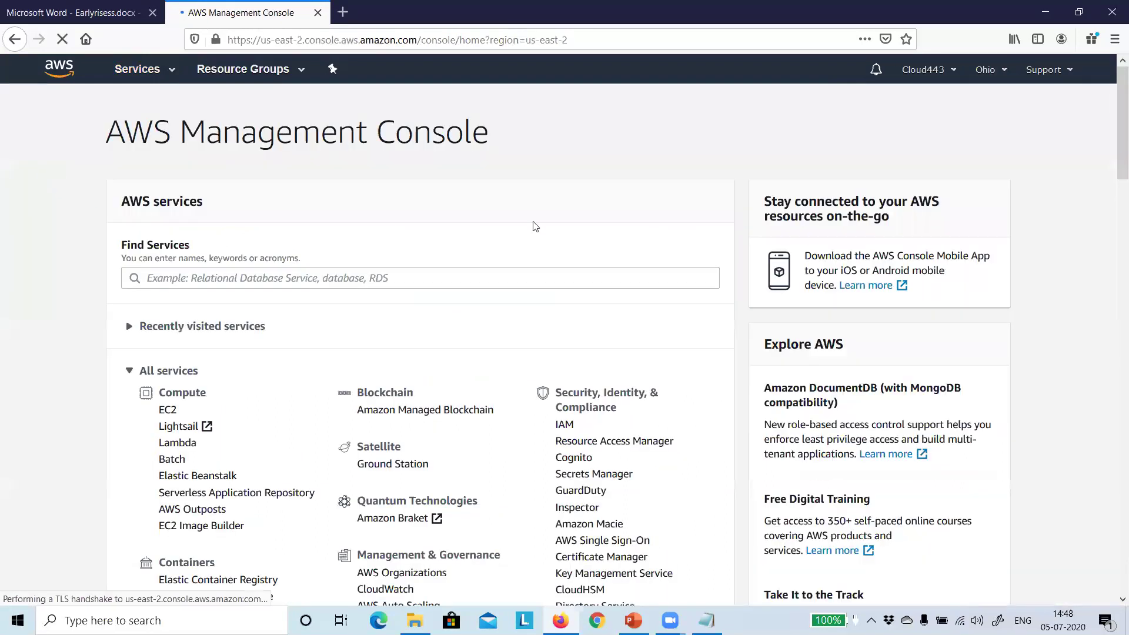
left_click(926, 70)
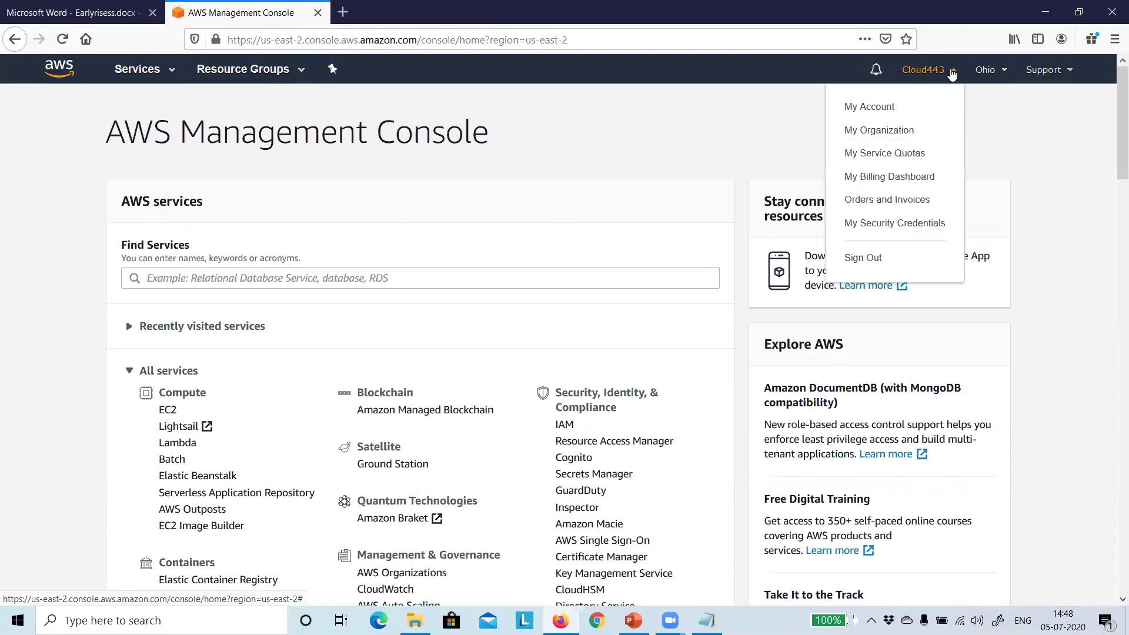
left_click(863, 259)
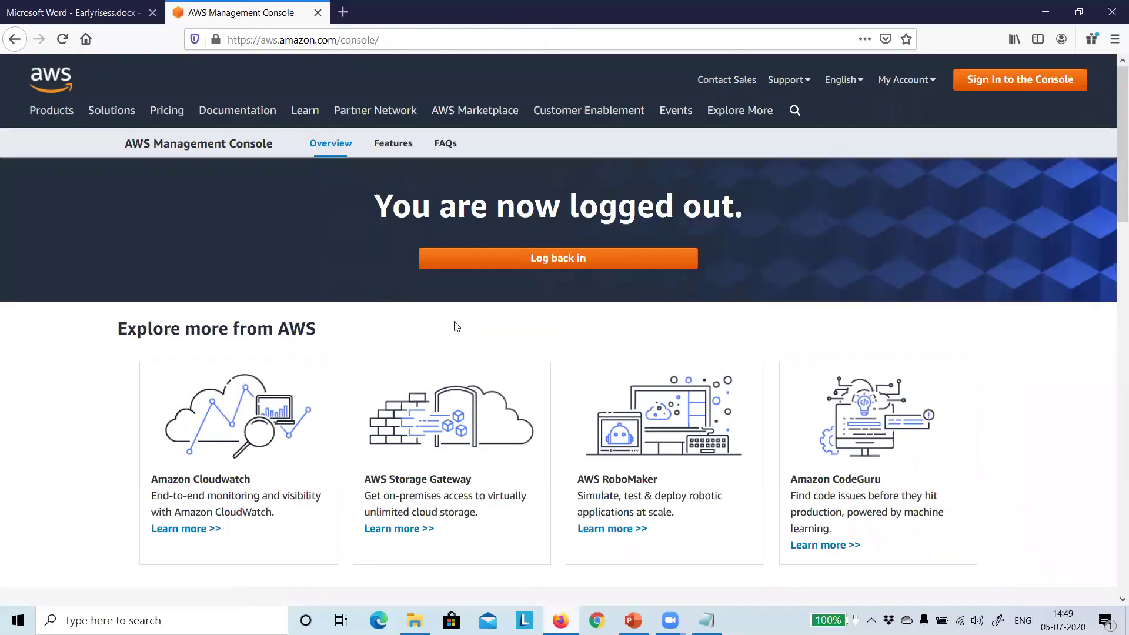
Switch back to the course curriculum PDF and review the Module 3 hands-on exercises and the Module 4: Amazon EC2 topics
left_click(70, 6)
scroll(378, 347, "down", 10)
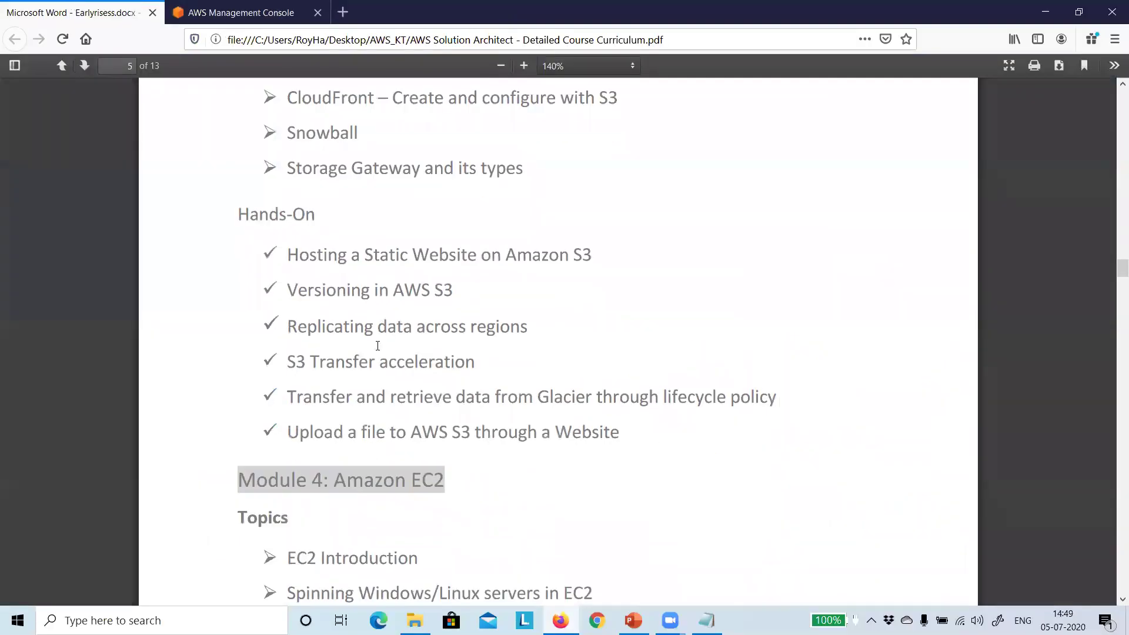
scroll(378, 348, "up", 12)
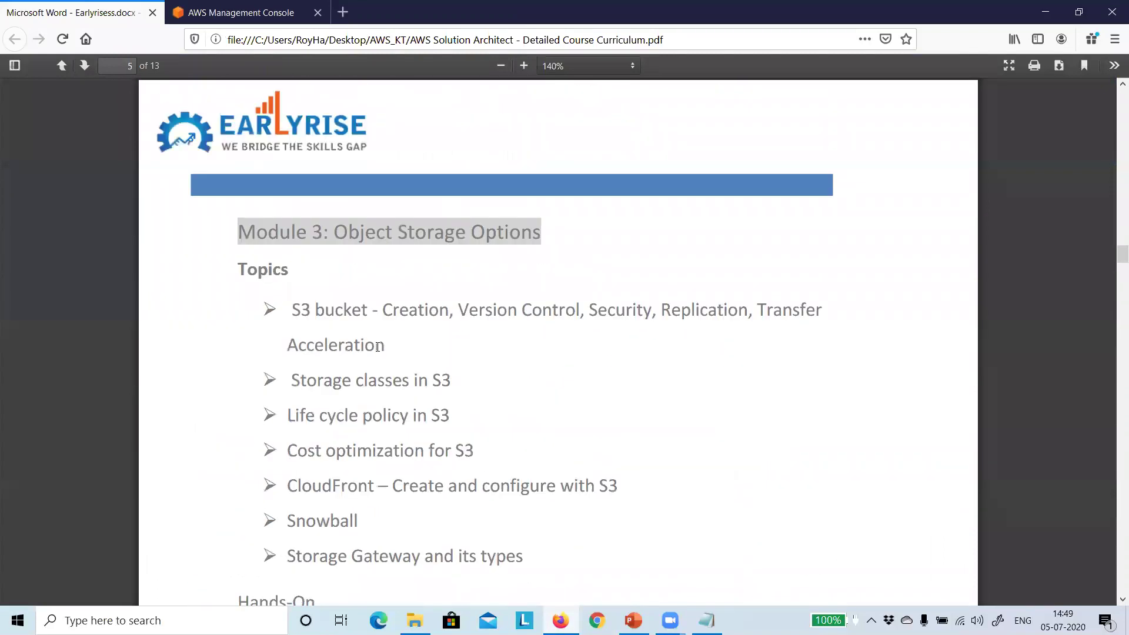
scroll(378, 347, "down", 10)
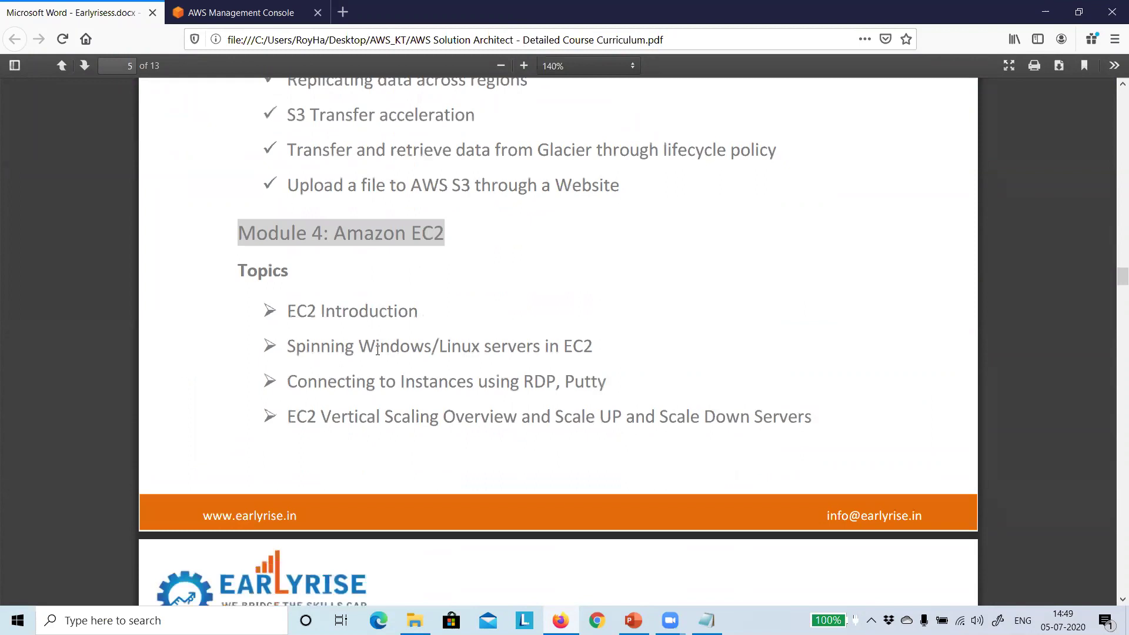
scroll(378, 353, "down", 1)
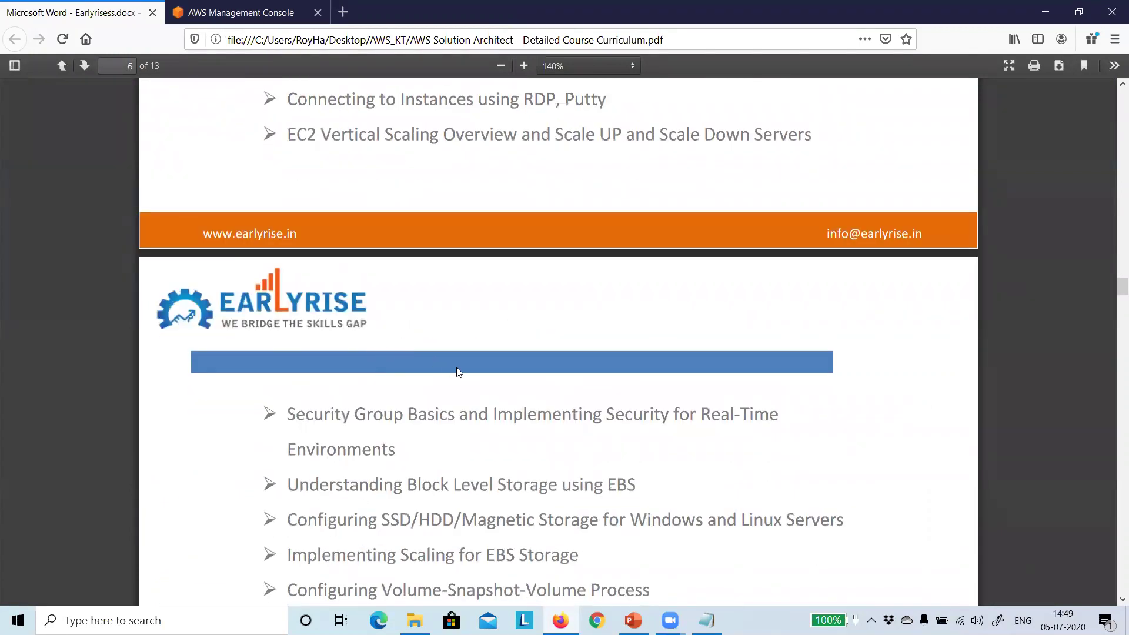